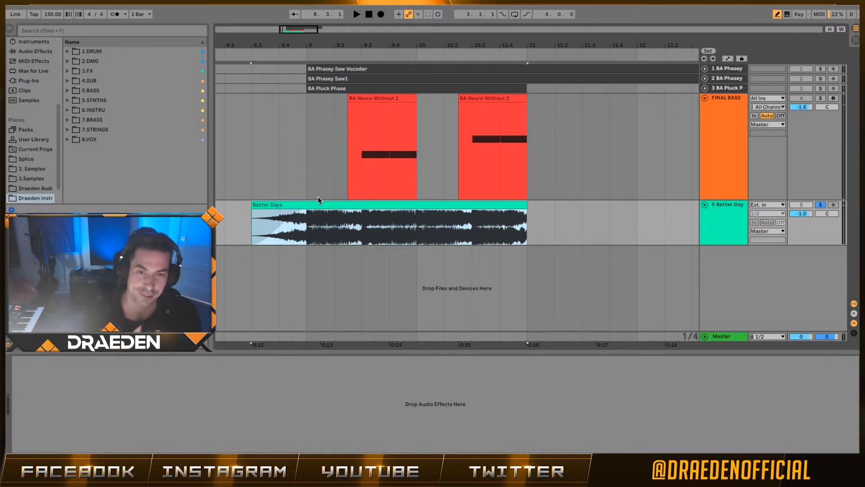
# Play the soloed Better Days audio clip to hear the bass in the finished mix
pyautogui.press('space')
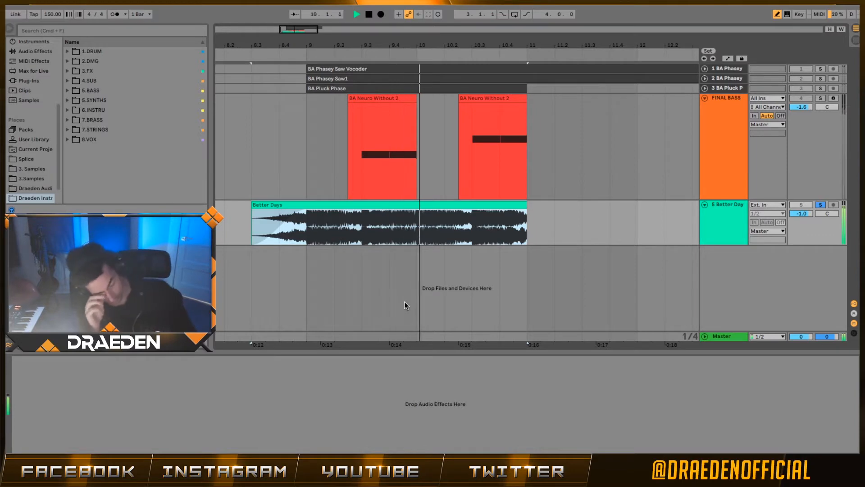
pyautogui.click(364, 233)
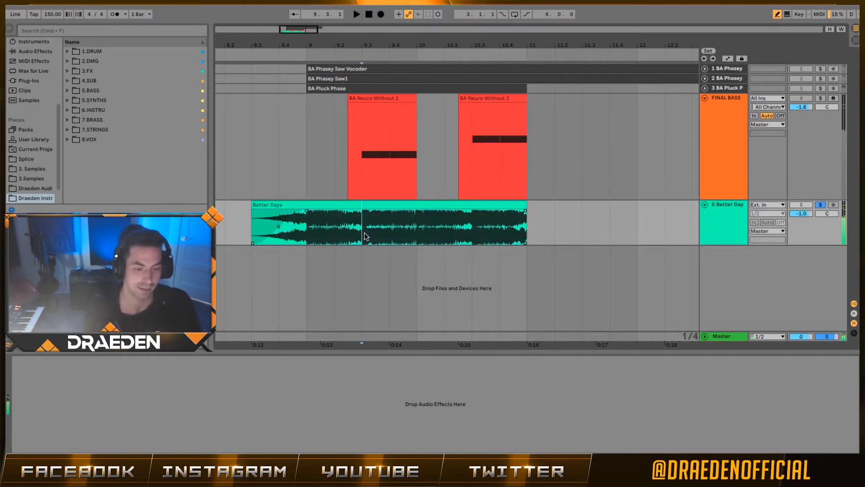
pyautogui.click(471, 229)
# Solo the FINAL BASS track and play its neuro bass clips from position 9.3
pyautogui.click(359, 179)
pyautogui.press('space')
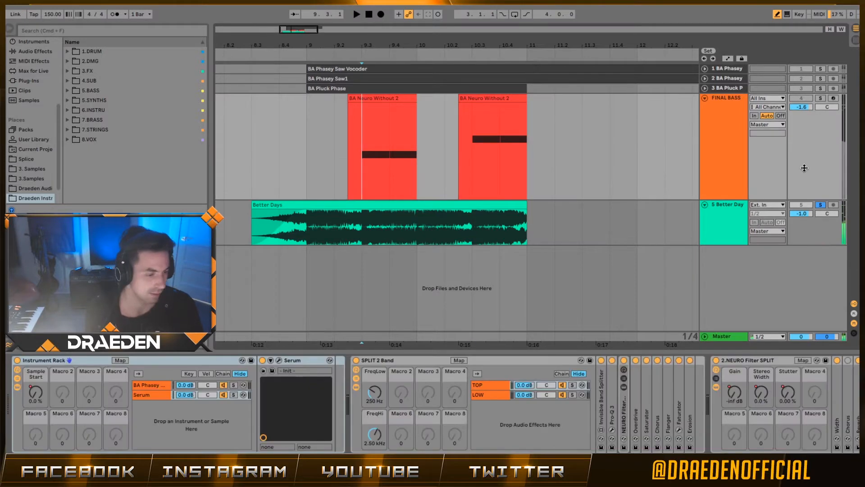
pyautogui.click(819, 98)
pyautogui.press('space')
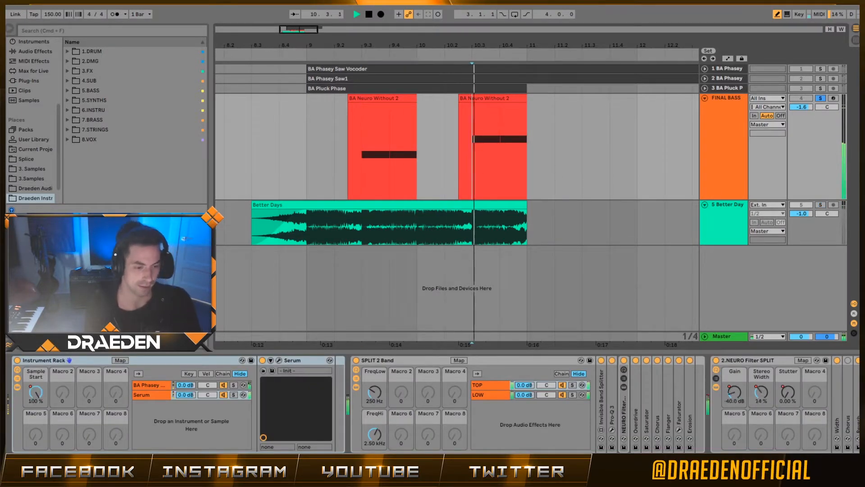
pyautogui.press('space')
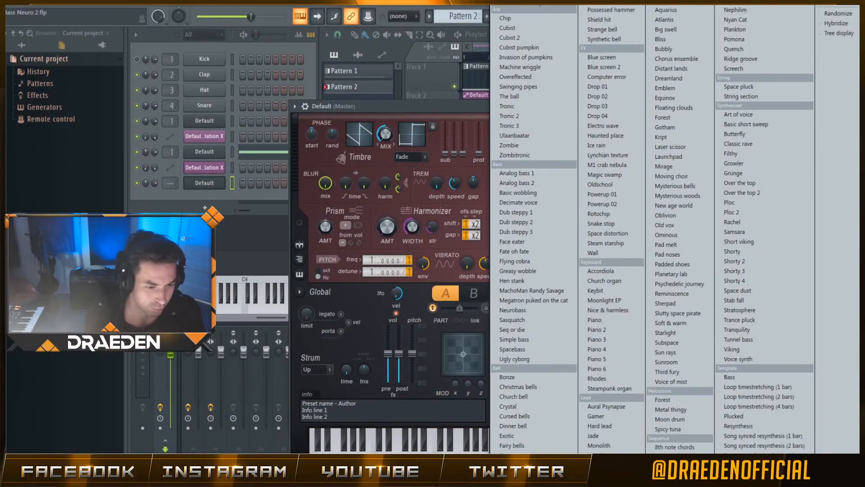
# In FL Studio's Harmor, set the unison order to 9 and raise the unison phase close to its maximum
pyautogui.click(501, 79)
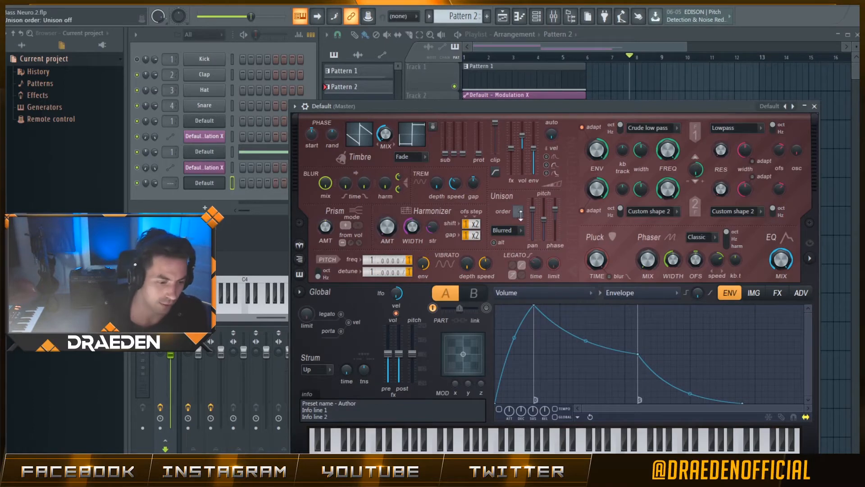
pyautogui.moveTo(518, 211); pyautogui.dragTo(525, 202)
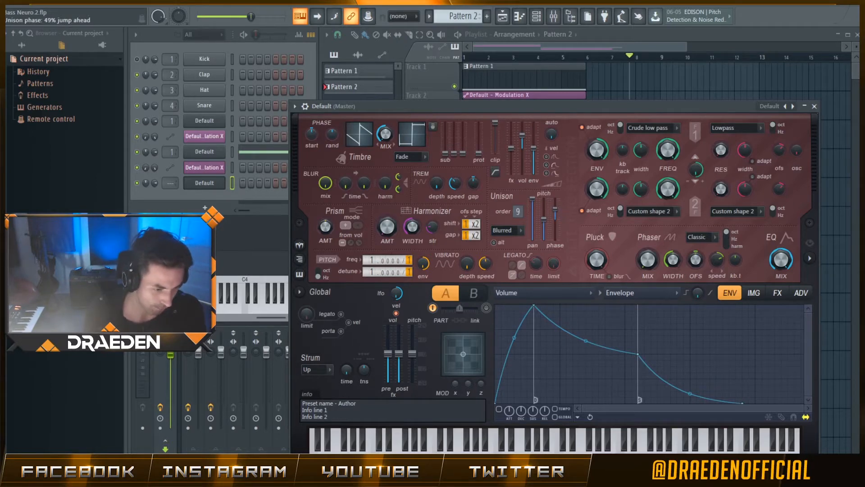
pyautogui.moveTo(555, 202); pyautogui.dragTo(555, 198)
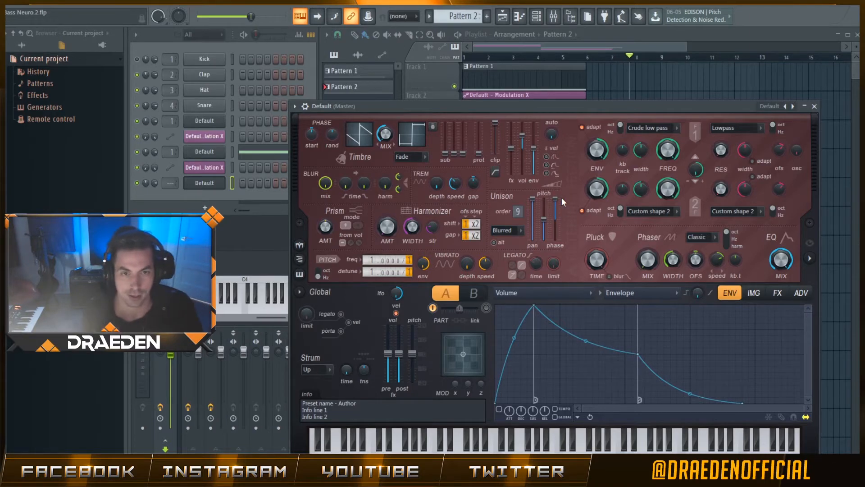
pyautogui.moveTo(555, 198); pyautogui.dragTo(555, 201)
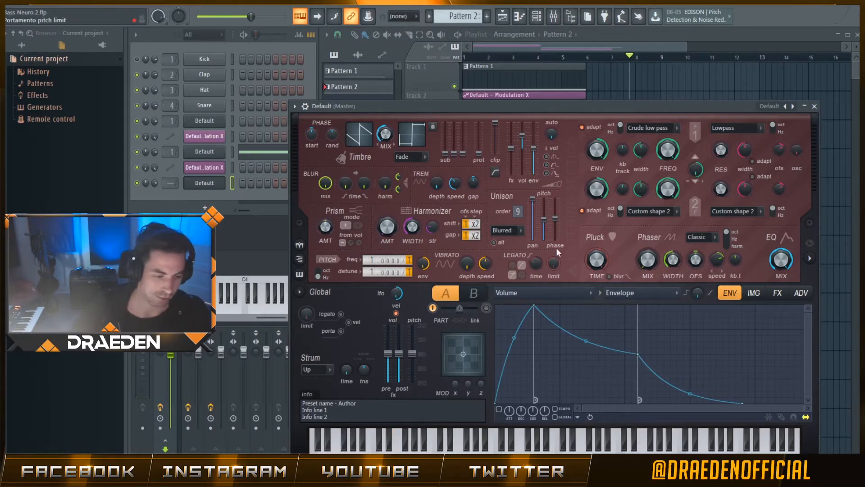
pyautogui.moveTo(560, 223); pyautogui.dragTo(555, 199)
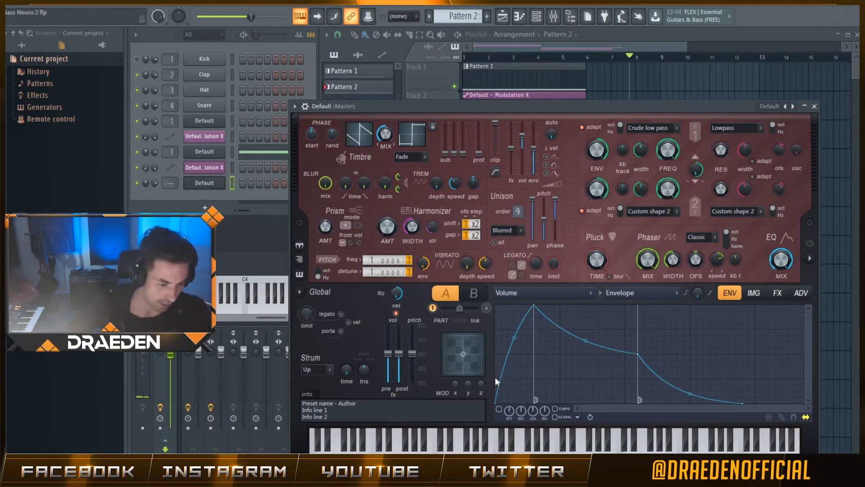
# Map Modulation X to the phaser width with a straight ramp rising from minimum to maximum
pyautogui.click(534, 295)
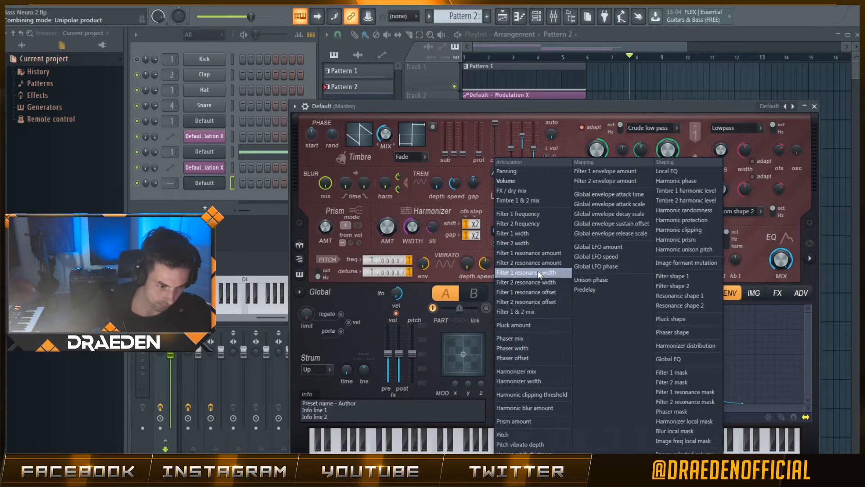
pyautogui.click(599, 112)
pyautogui.click(549, 293)
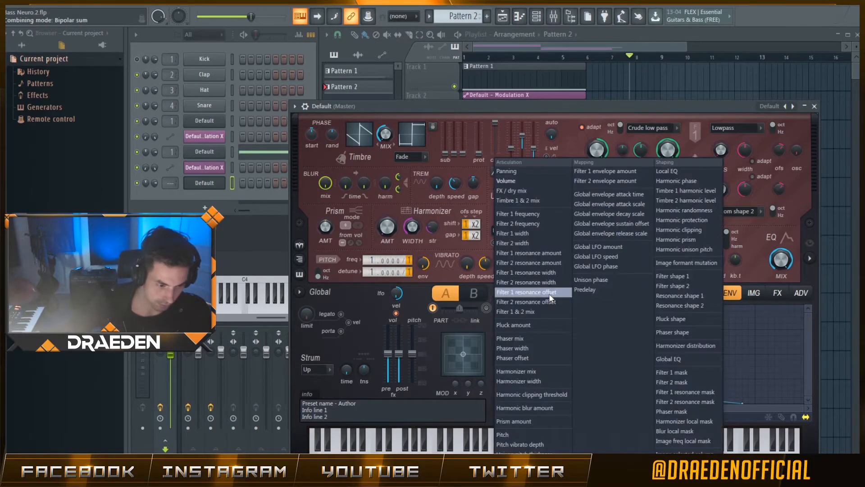
pyautogui.click(544, 348)
pyautogui.click(631, 290)
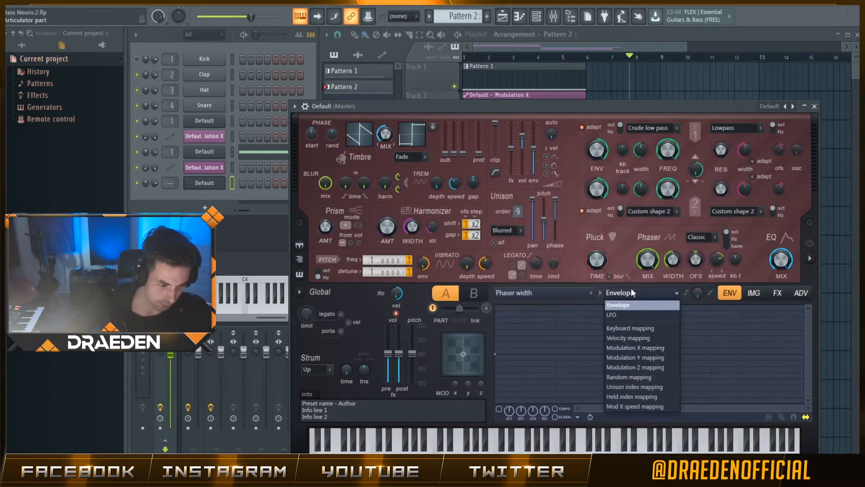
pyautogui.click(667, 345)
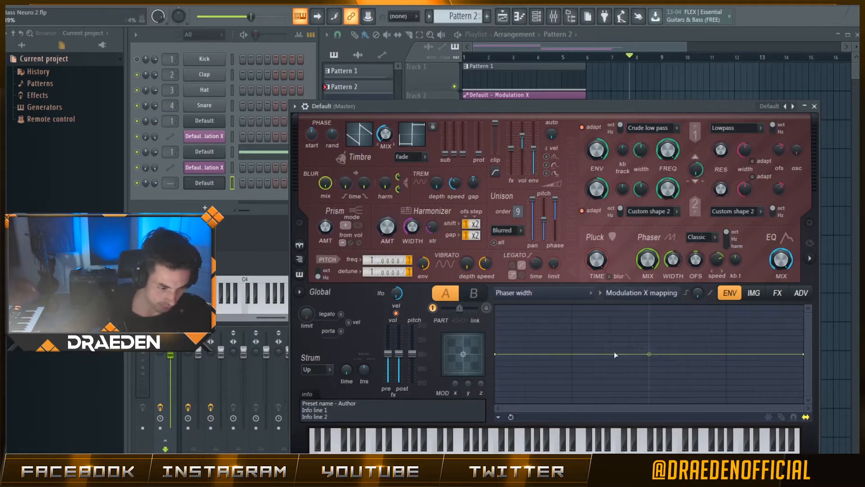
pyautogui.moveTo(495, 353); pyautogui.dragTo(496, 403)
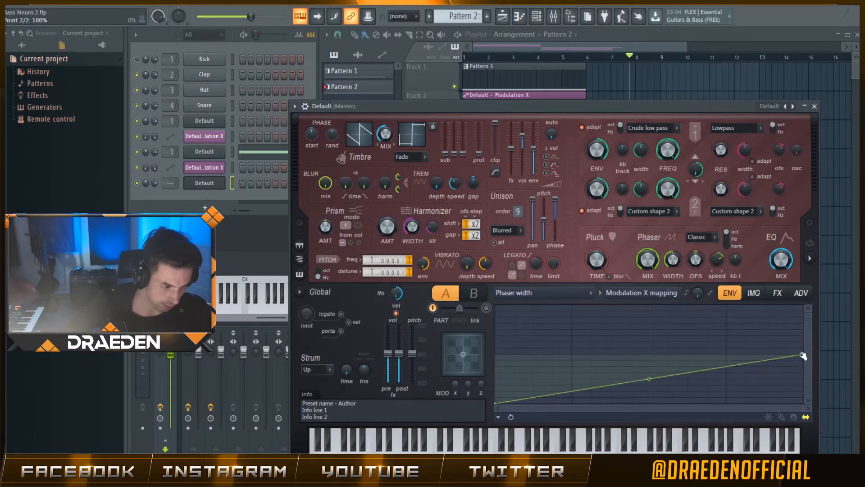
pyautogui.moveTo(803, 356); pyautogui.dragTo(804, 288)
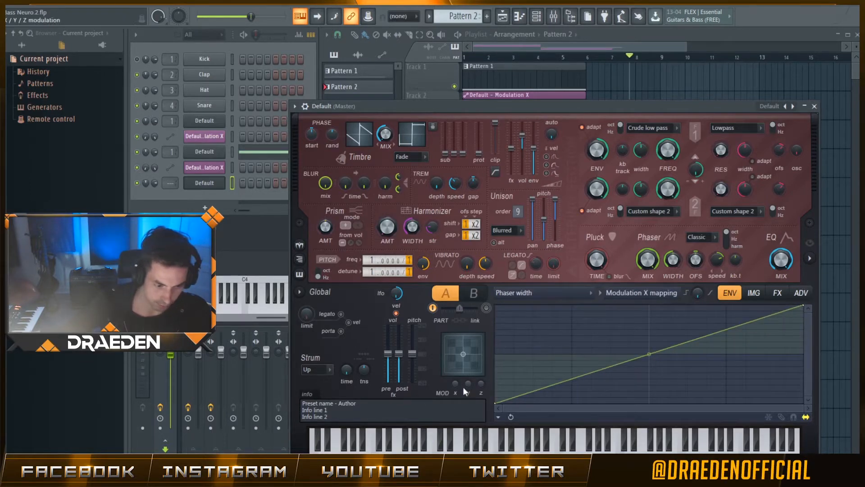
# Enable legato in the Global section and sweep Modulation X up and down to audition the phaser width
pyautogui.moveTo(455, 383); pyautogui.dragTo(455, 358)
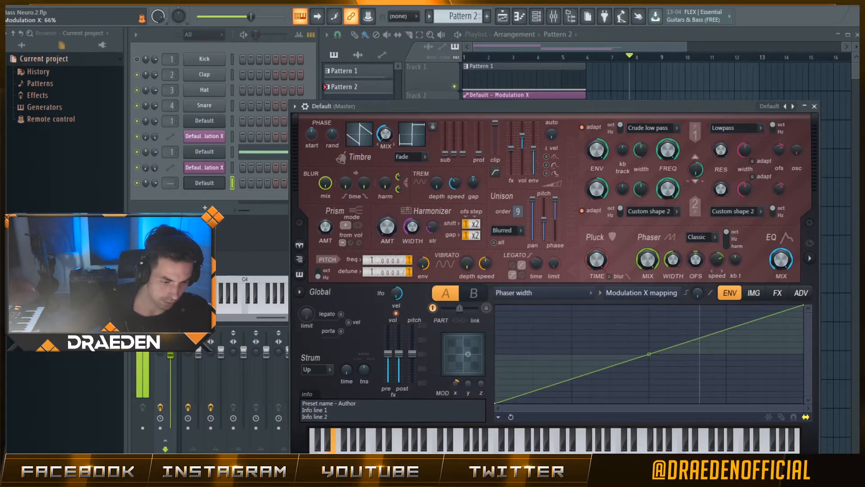
pyautogui.click(341, 314)
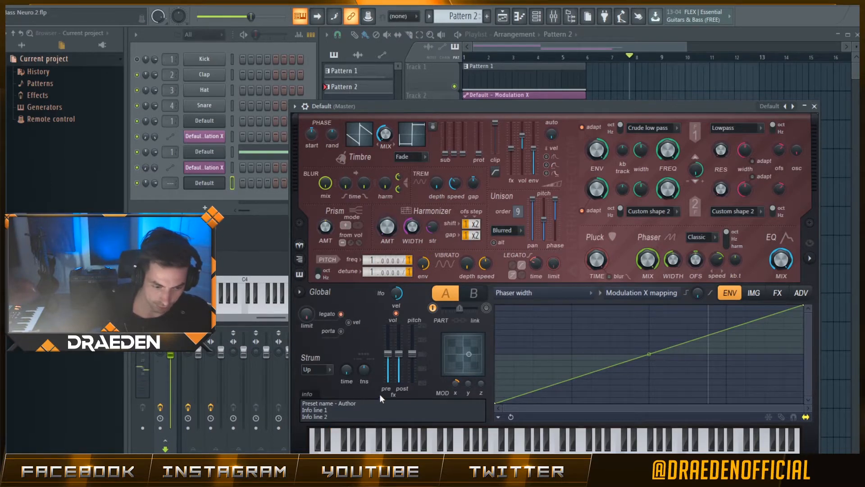
pyautogui.moveTo(449, 385)
pyautogui.mouseDown()
pyautogui.moveTo(449, 399)
pyautogui.moveTo(450, 378)
pyautogui.moveTo(449, 390)
pyautogui.mouseUp()
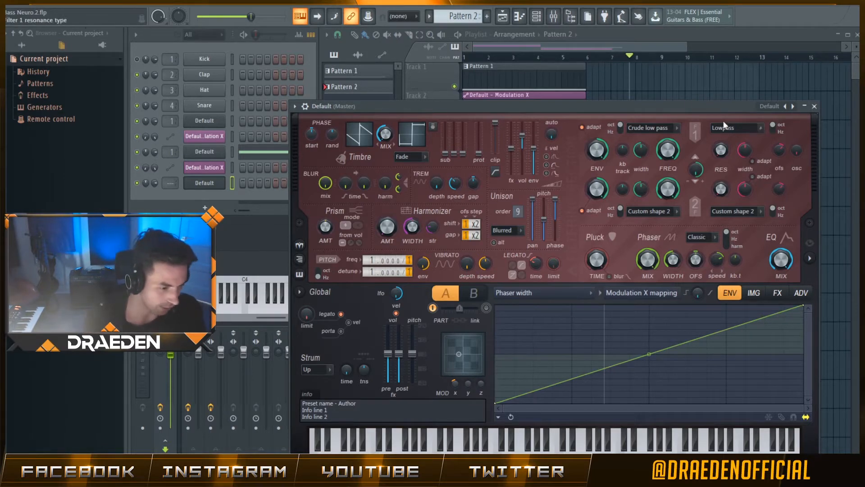
# Map Modulation Y to the filter 1 frequency with a straight ramp rising from minimum to maximum
pyautogui.click(552, 291)
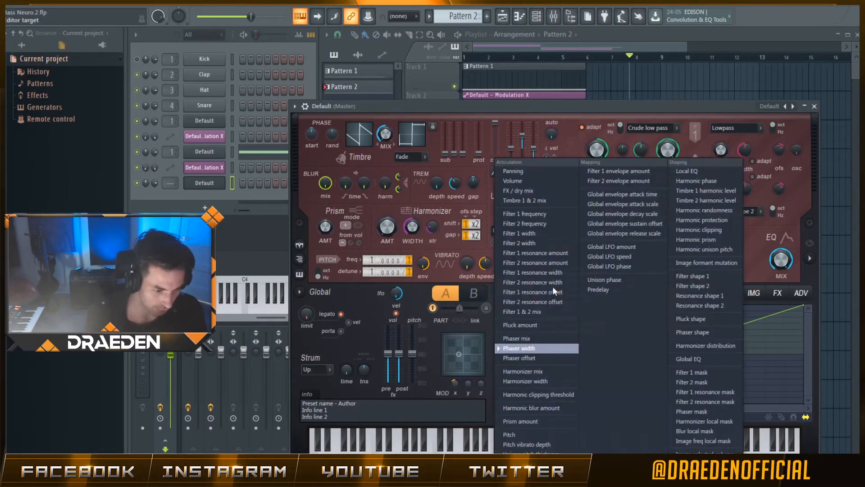
pyautogui.click(558, 215)
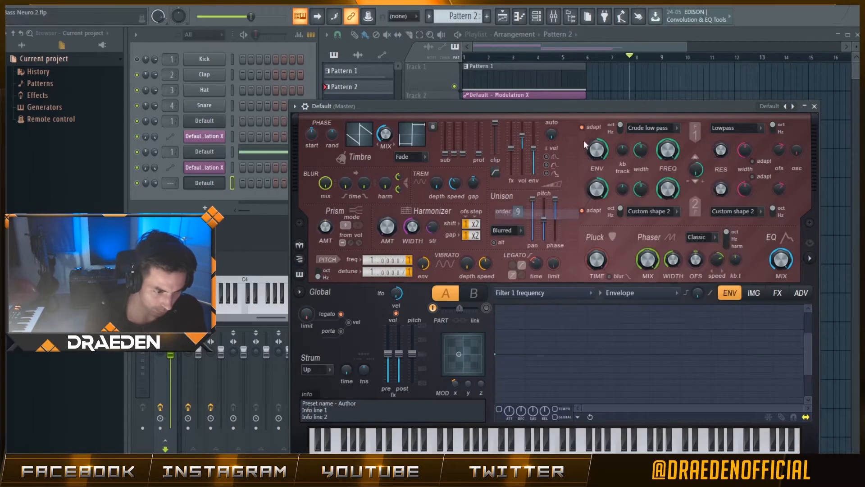
pyautogui.click(626, 295)
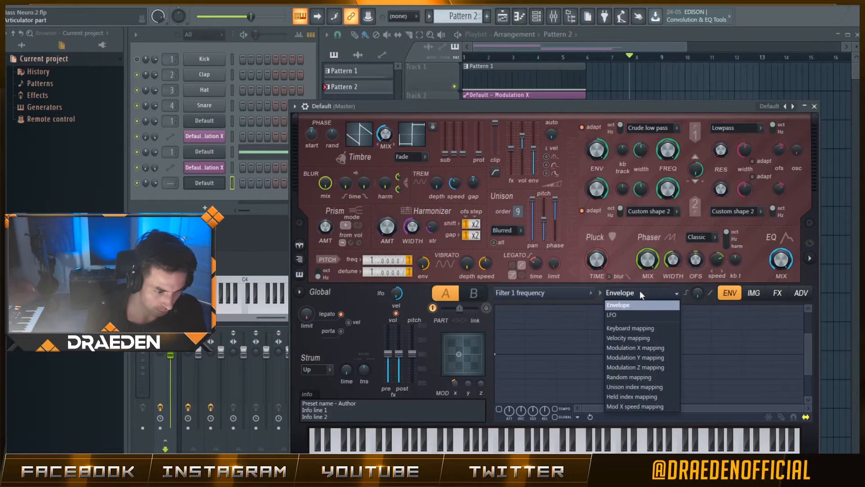
pyautogui.click(658, 356)
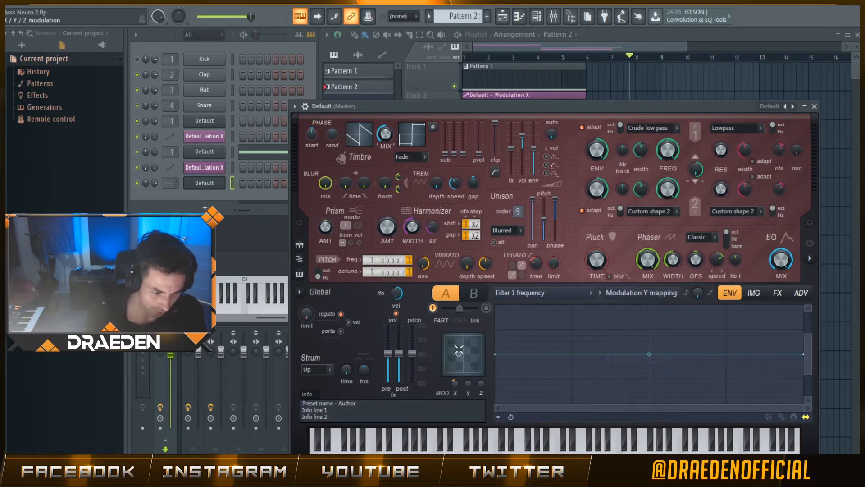
pyautogui.moveTo(496, 353); pyautogui.dragTo(494, 421)
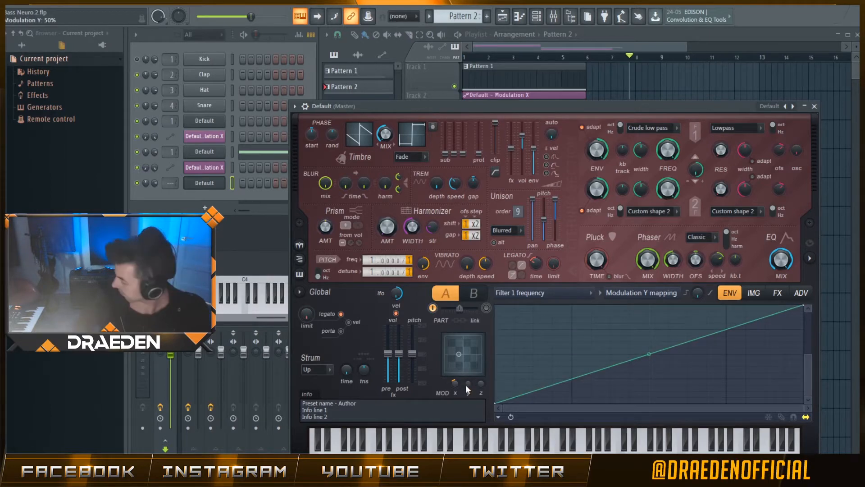
# Raise Modulation Y well above its centre and set Modulation X to about 65%
pyautogui.moveTo(470, 380); pyautogui.dragTo(457, 338)
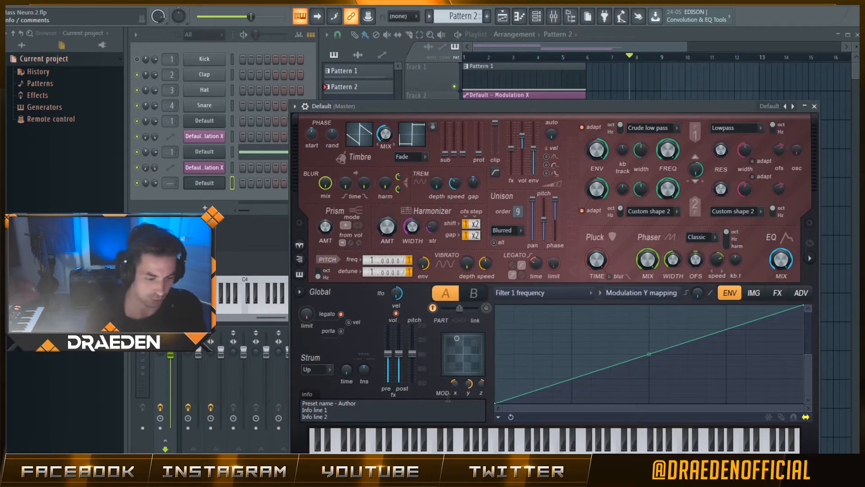
pyautogui.moveTo(457, 338); pyautogui.dragTo(456, 338)
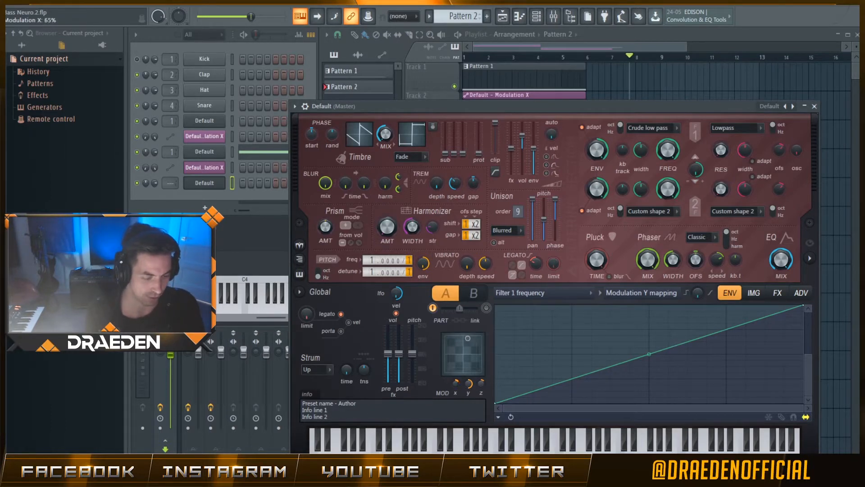
pyautogui.moveTo(454, 383); pyautogui.dragTo(454, 360)
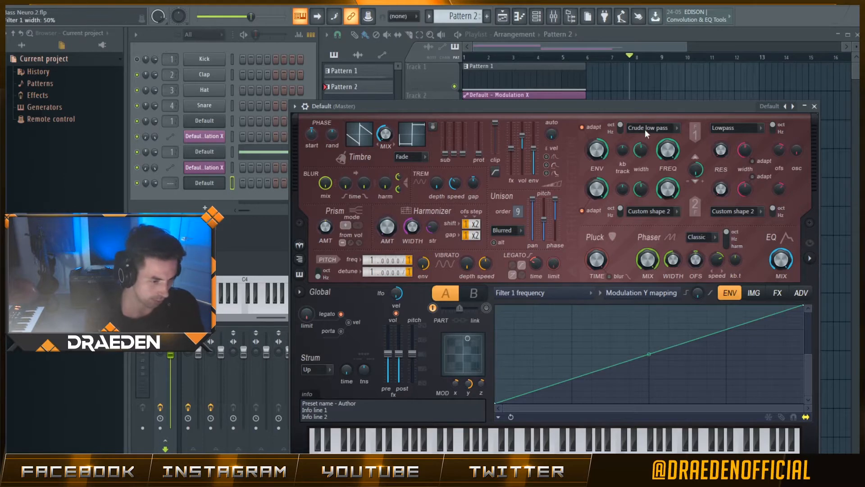
# Close the Harmor plugin window to clear the view of the playlist
pyautogui.moveTo(655, 121); pyautogui.dragTo(647, 177)
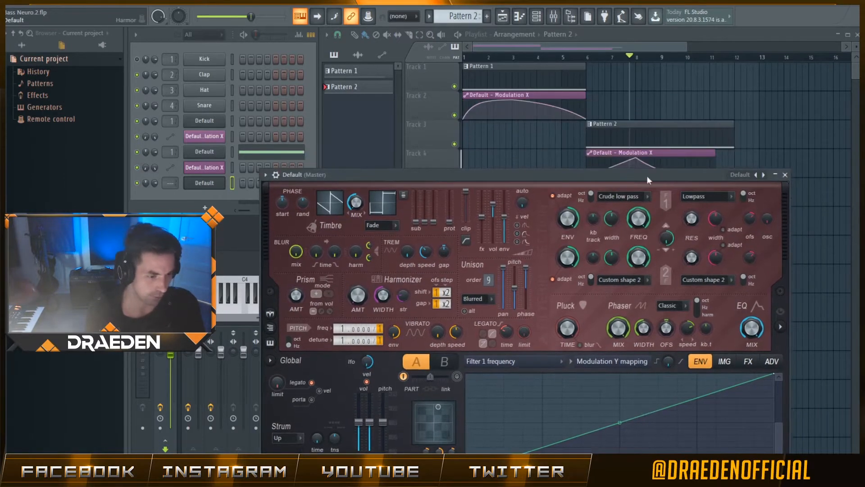
pyautogui.click(786, 175)
pyautogui.click(680, 137)
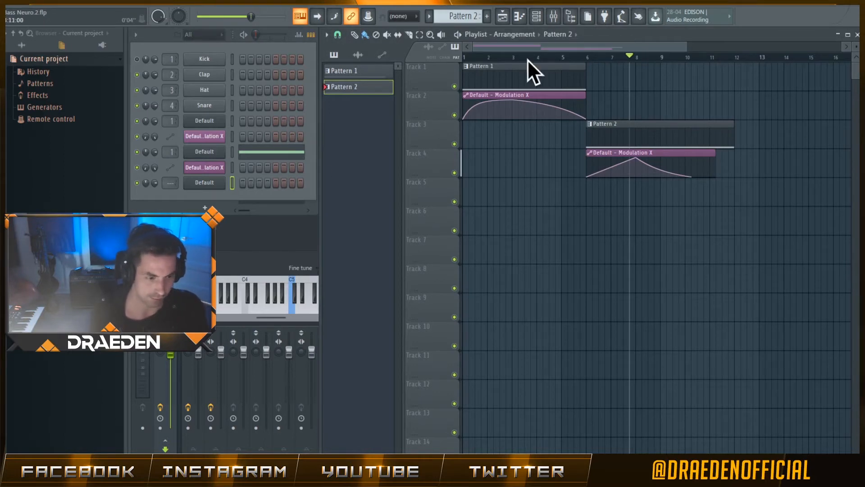
# Play the arrangement from bar 1 to hear Pattern 1 with its Modulation X automation
pyautogui.moveTo(526, 57); pyautogui.dragTo(428, 55)
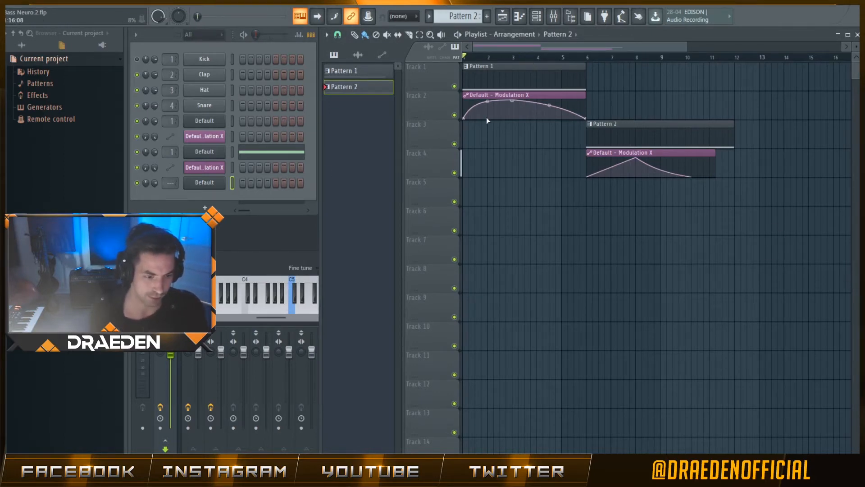
pyautogui.press('space')
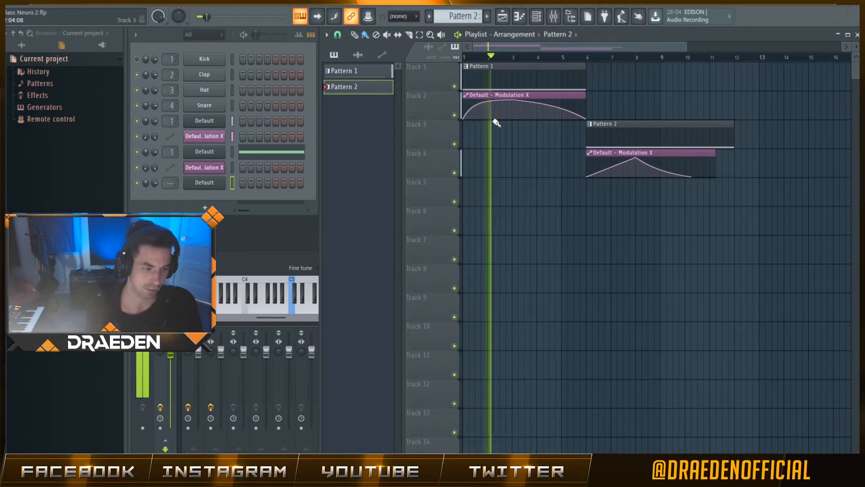
pyautogui.press('space')
# Add a new pattern clip on Track 5 near bar 12 and give it one long note at C2 in the piano roll
pyautogui.press('F4')
pyautogui.click(767, 195)
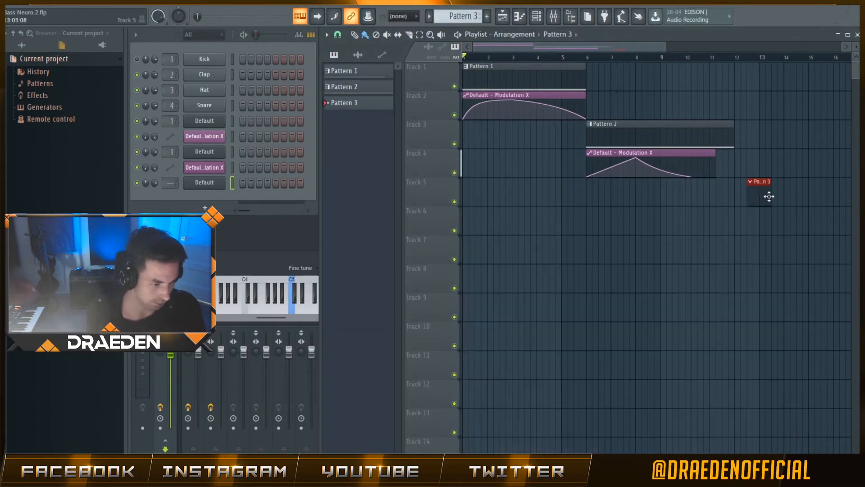
pyautogui.click(520, 16)
pyautogui.click(766, 59)
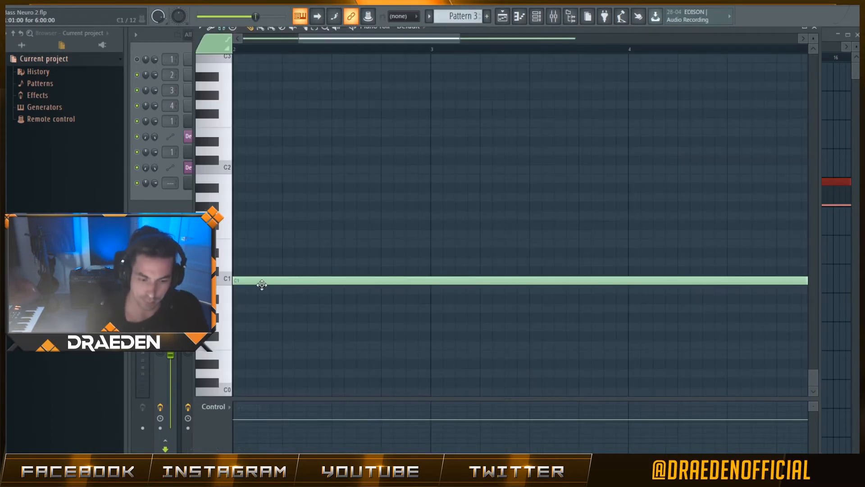
pyautogui.moveTo(261, 284); pyautogui.dragTo(259, 170)
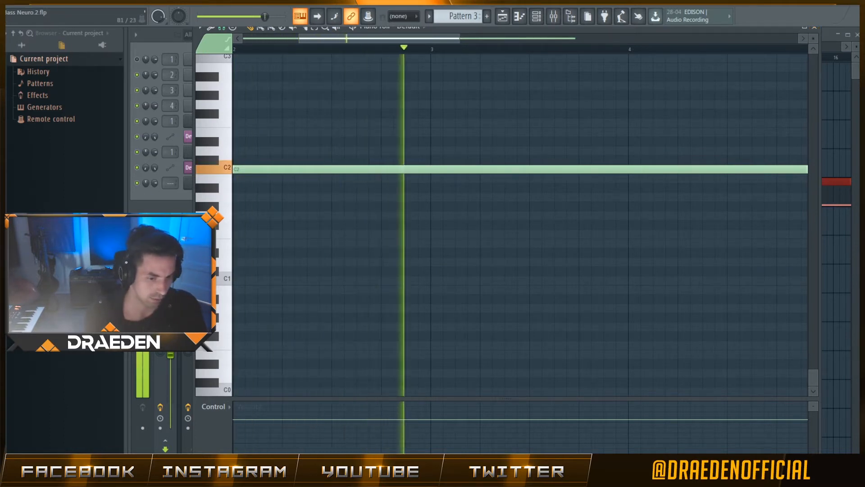
pyautogui.press('space')
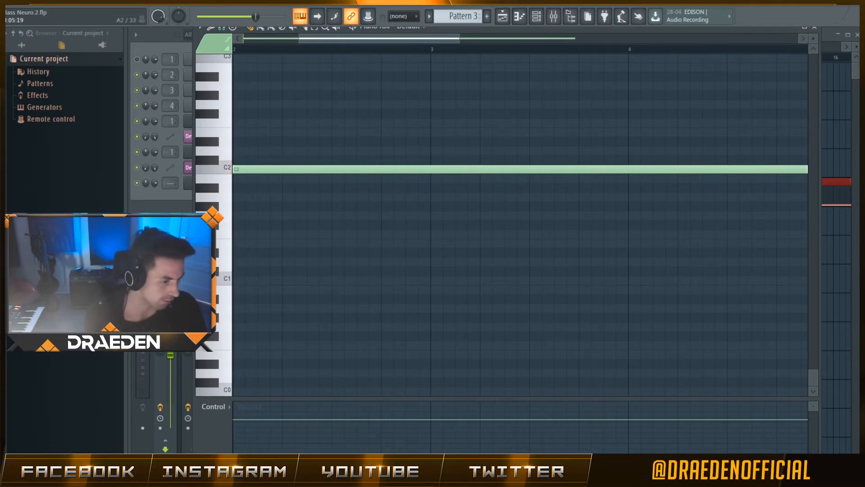
# Close the piano roll and play the Pattern 3 clip on Track 5 from bar 13
pyautogui.click(814, 27)
pyautogui.press('space')
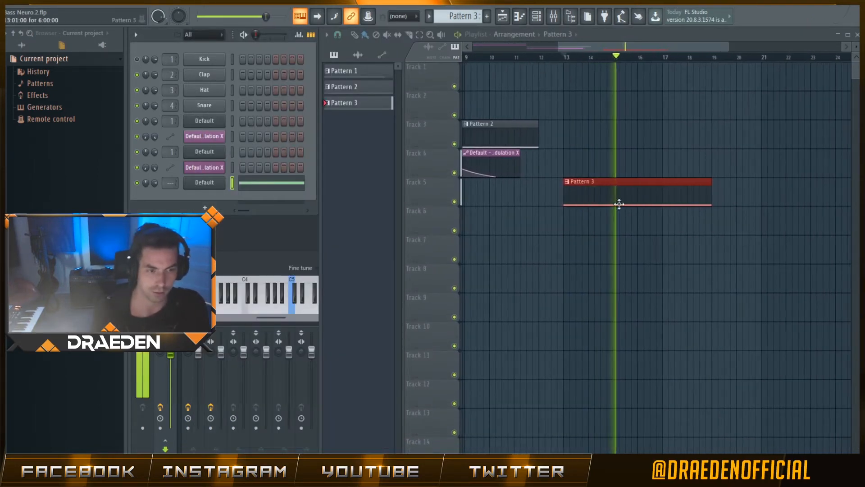
pyautogui.press('space')
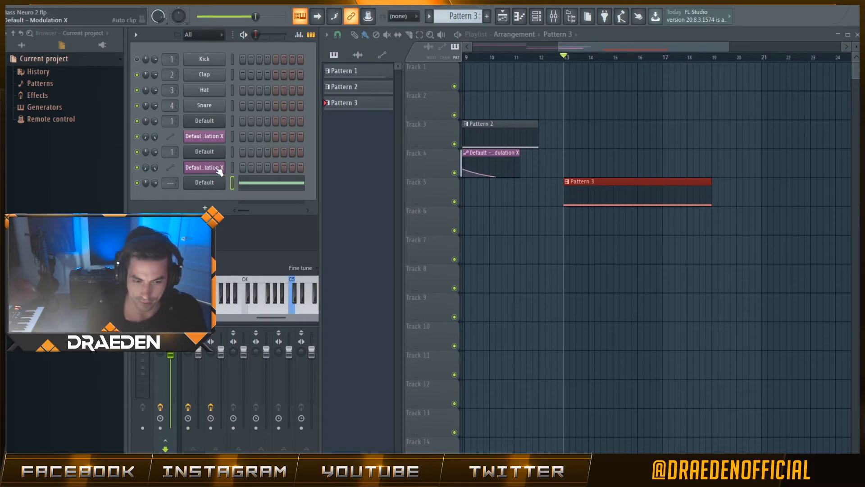
# Create an automation clip for Modulation X of the third Harmor channel and place it on Track 6 at bar 13
pyautogui.click(211, 182)
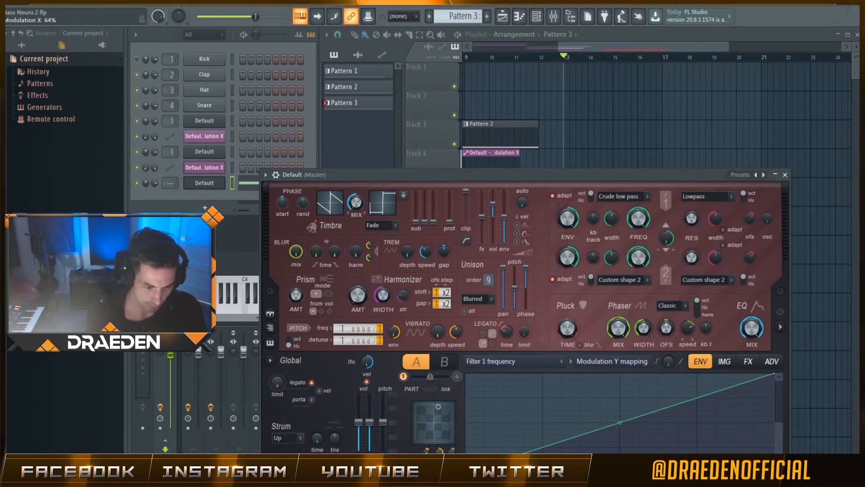
pyautogui.rightClick(430, 358)
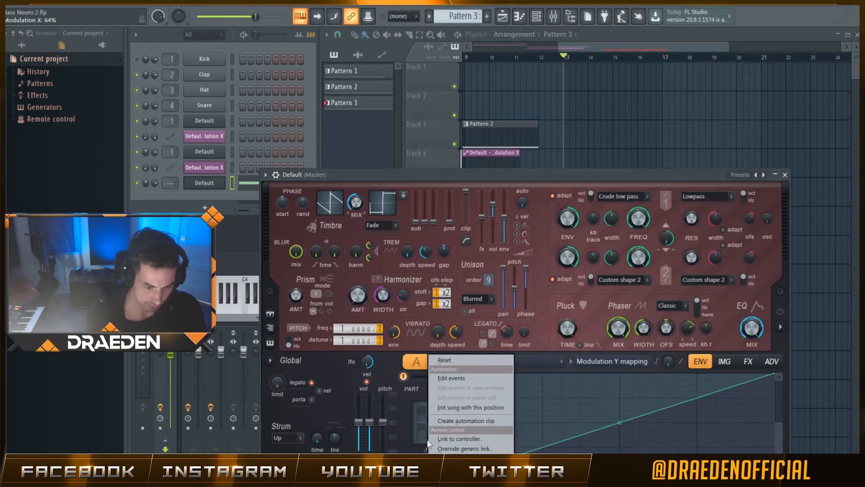
pyautogui.click(494, 420)
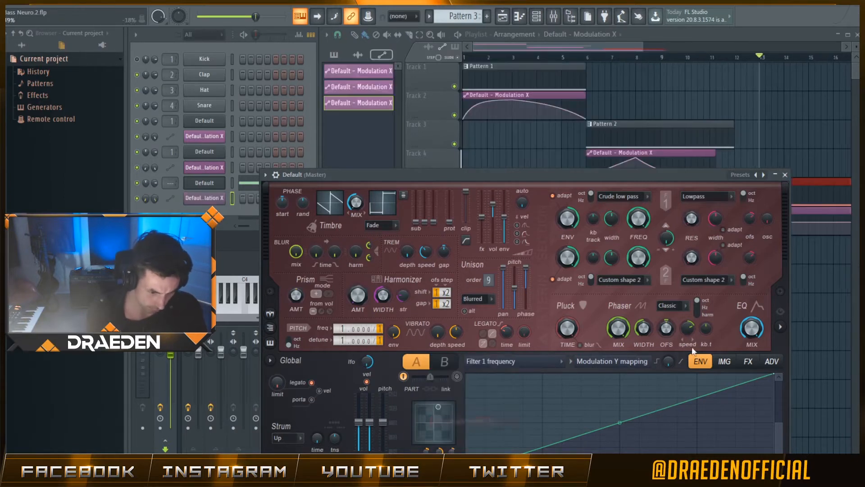
pyautogui.click(784, 175)
pyautogui.moveTo(507, 213); pyautogui.dragTo(797, 218)
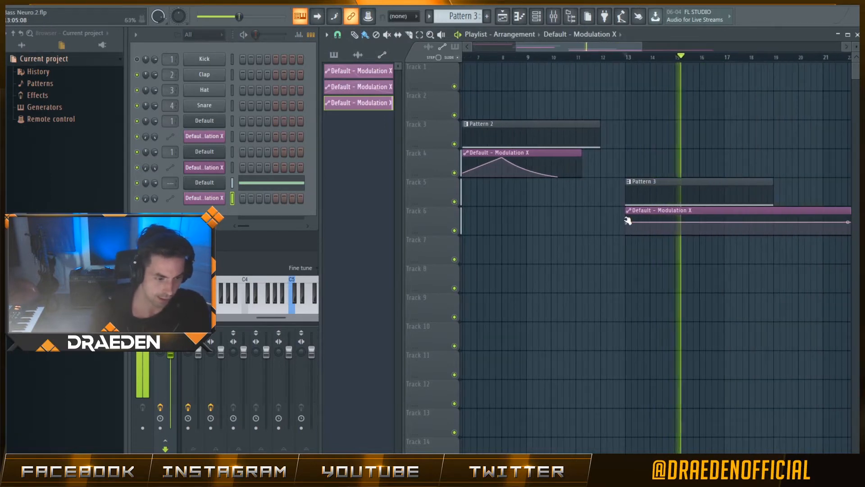
# Shape the Modulation X automation on Track 6 to curve down to the minimum around bar 16
pyautogui.press('space')
pyautogui.moveTo(628, 222); pyautogui.dragTo(626, 233)
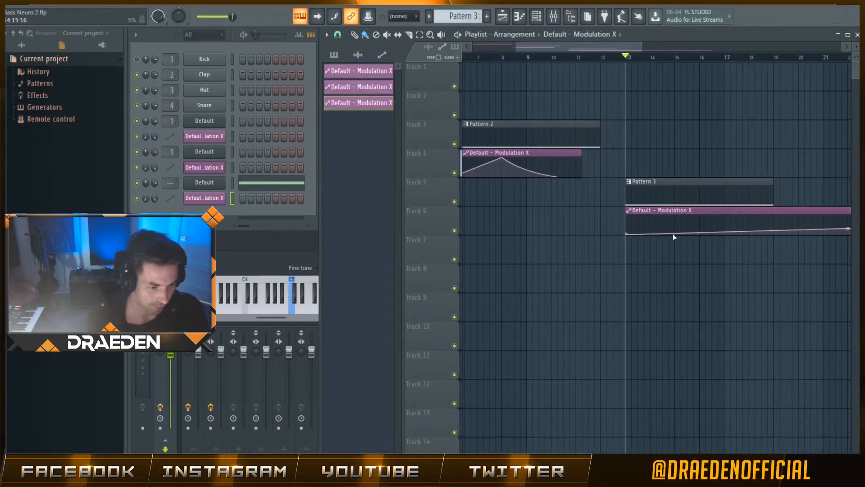
pyautogui.rightClick(674, 234)
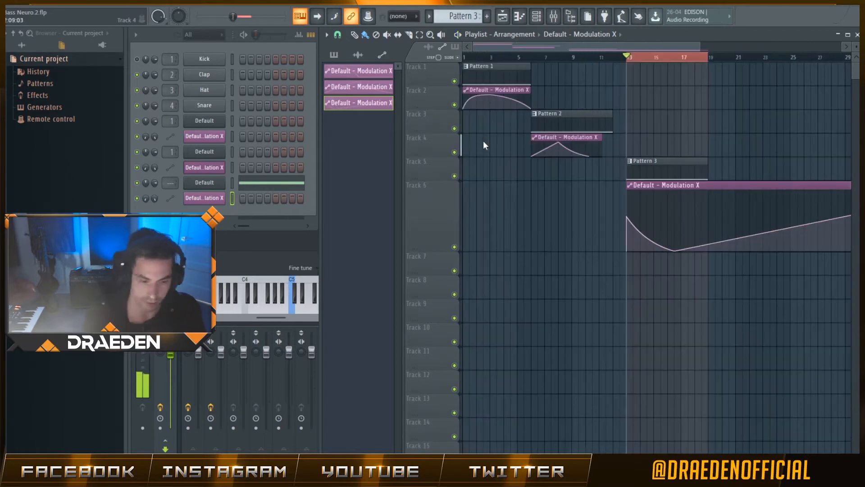
# Route the third Harmor channel to mixer insert 1 and review the first Fruity Parametric EQ 2 on that insert
pyautogui.moveTo(170, 183); pyautogui.dragTo(170, 178)
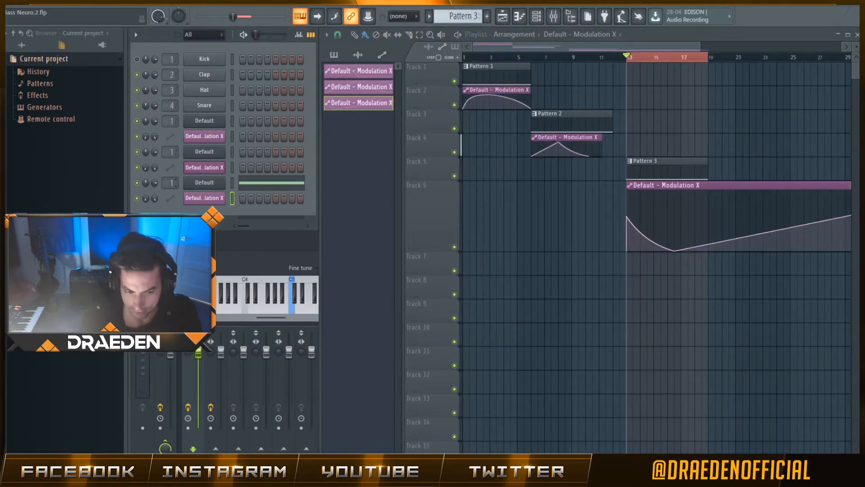
pyautogui.click(218, 380)
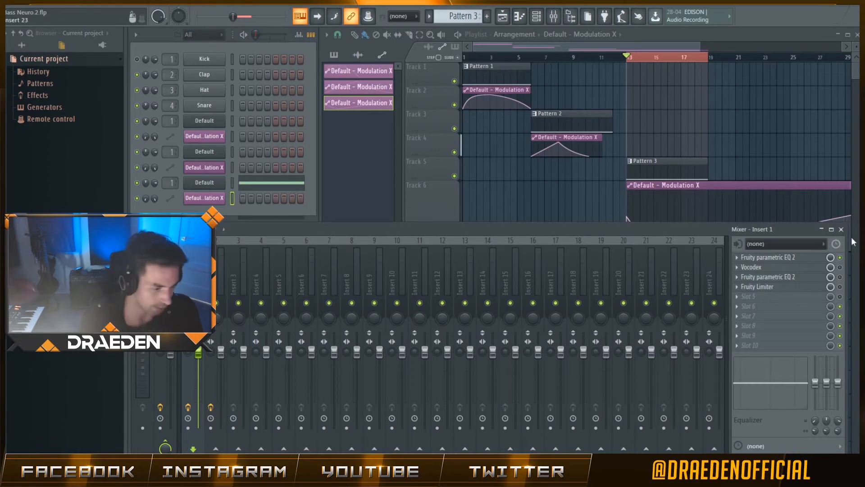
pyautogui.click(775, 257)
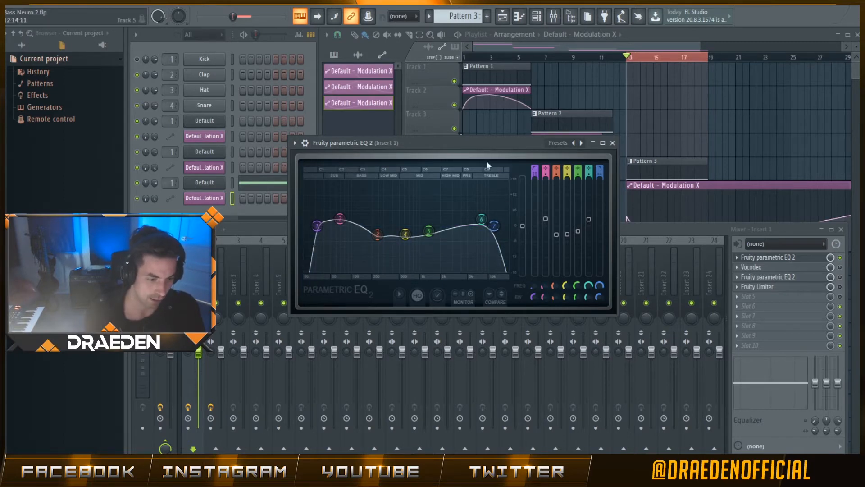
pyautogui.click(612, 142)
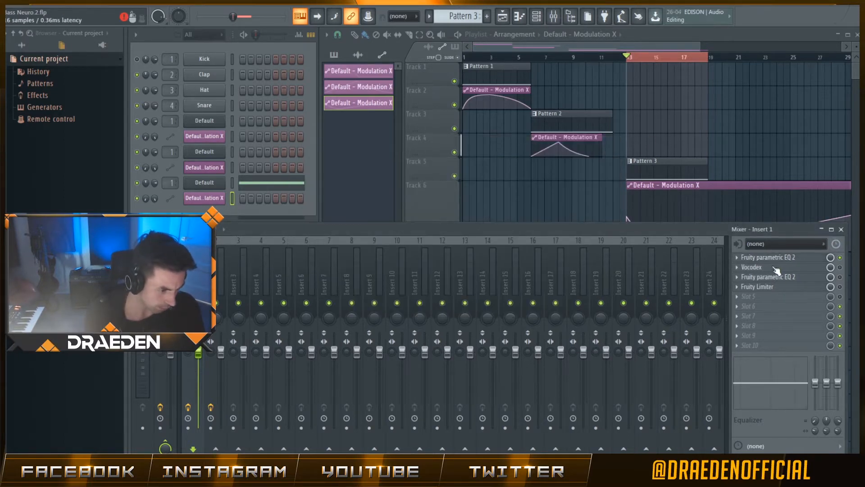
# Enable Vocodex on Insert 1 and bring its window to the front
pyautogui.click(774, 267)
pyautogui.click(382, 276)
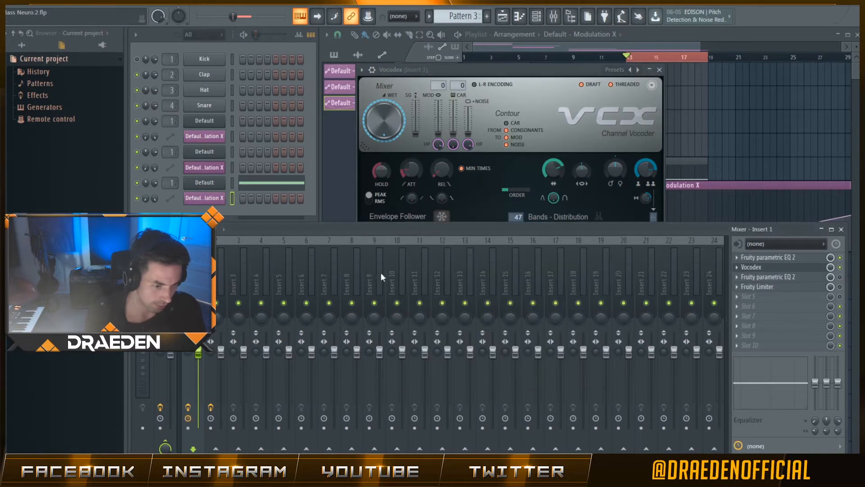
pyautogui.click(580, 80)
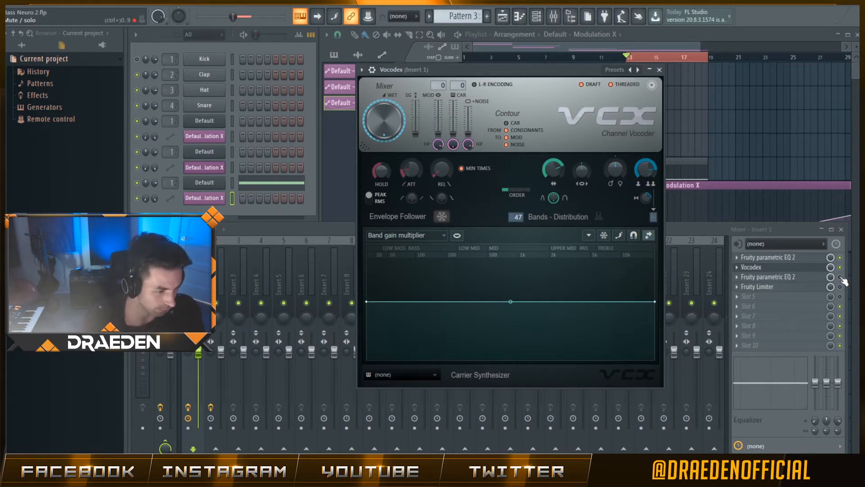
# Enable the second Fruity Parametric EQ 2 on Insert 1, check its settings and return to Vocodex
pyautogui.click(810, 281)
pyautogui.click(791, 275)
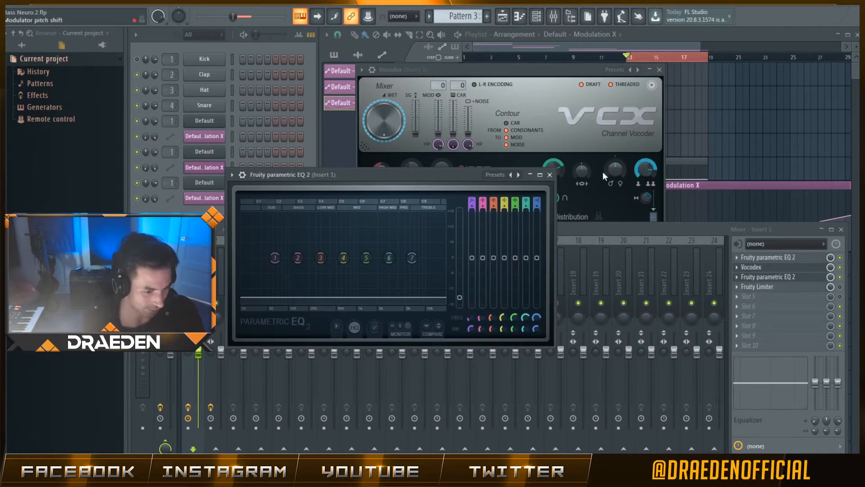
pyautogui.click(547, 181)
pyautogui.click(544, 68)
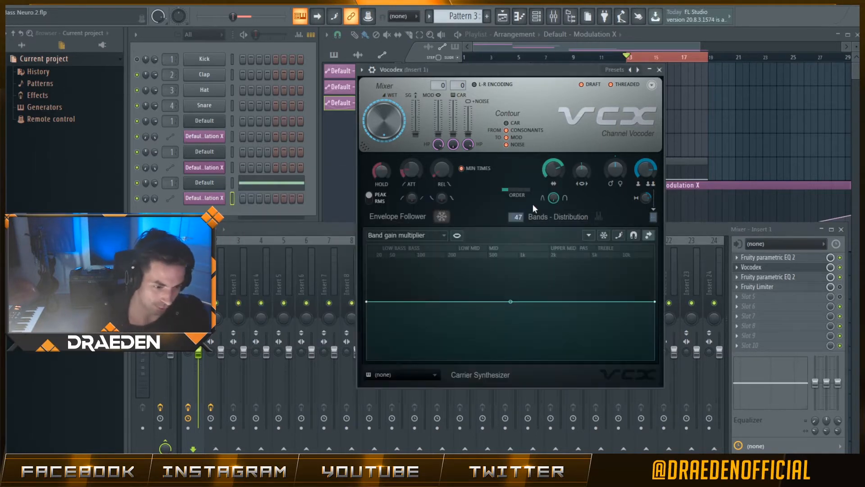
# Play Pattern 3 with Vocodex enabled and bypassed to compare its effect on the bass
pyautogui.press('space')
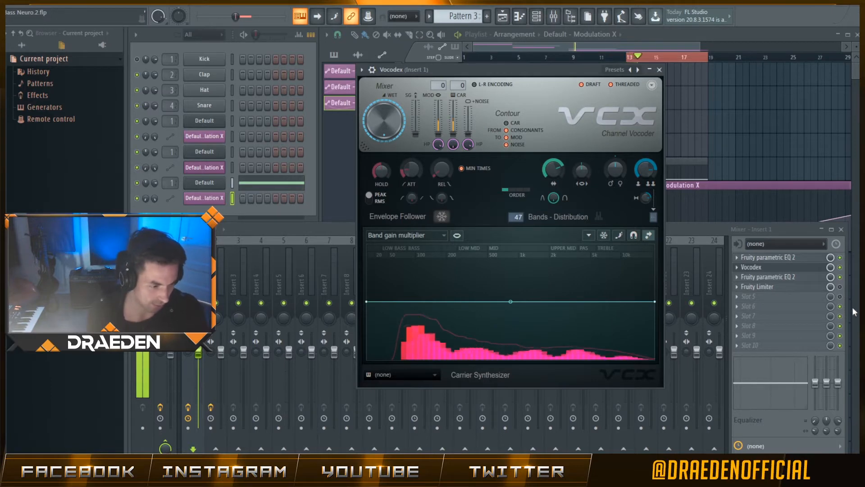
pyautogui.press('space')
pyautogui.click(841, 268)
pyautogui.press('space')
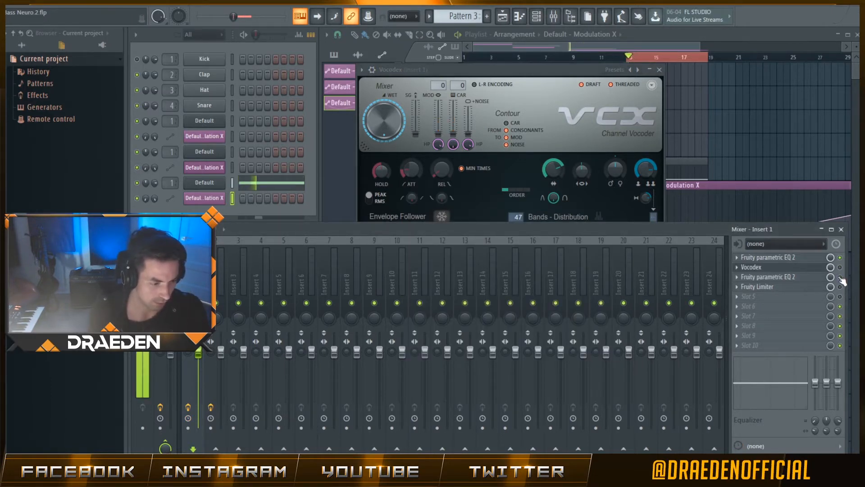
pyautogui.press('space')
pyautogui.click(840, 268)
pyautogui.press('space')
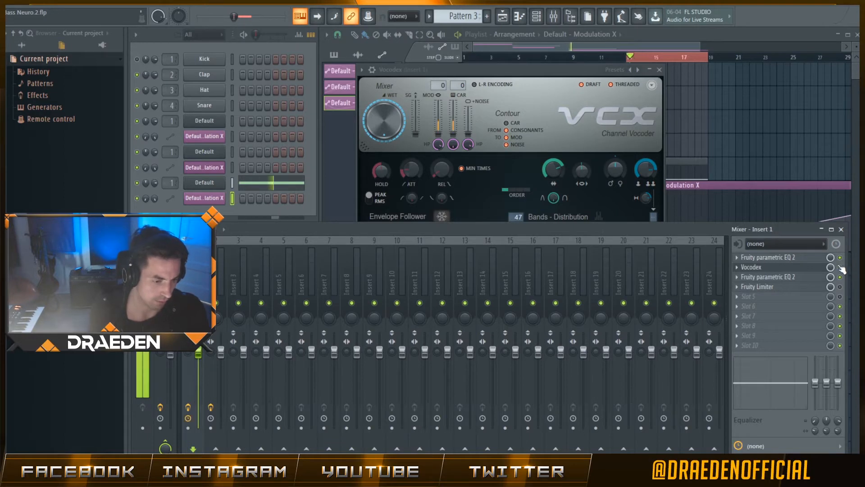
pyautogui.press('space')
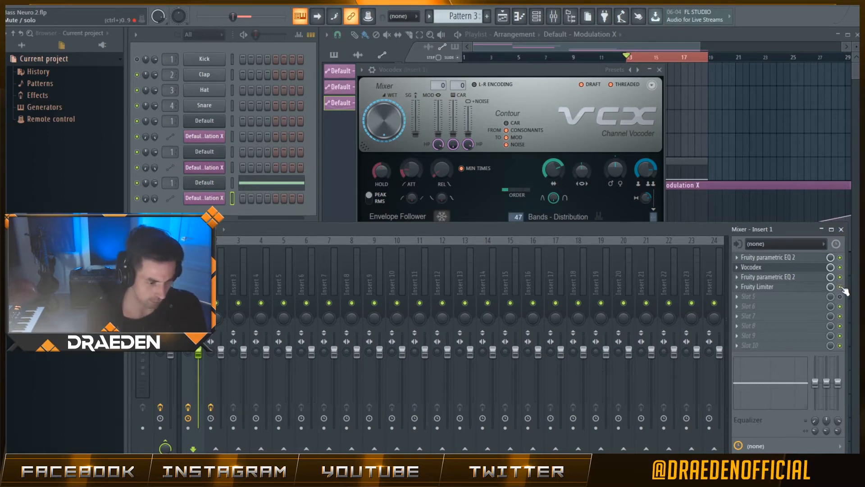
# Enable the Fruity Limiter on Insert 1, play the bass through it and close the Vocodex window
pyautogui.press('space')
pyautogui.click(773, 286)
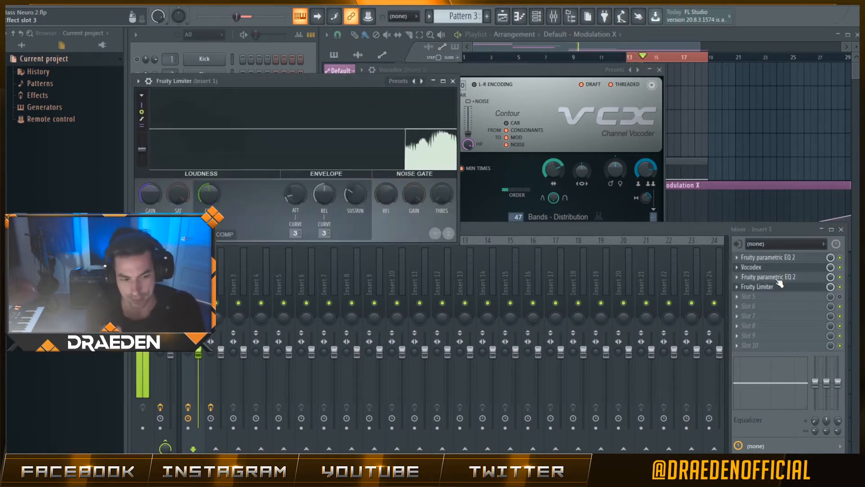
pyautogui.press('space')
pyautogui.click(659, 70)
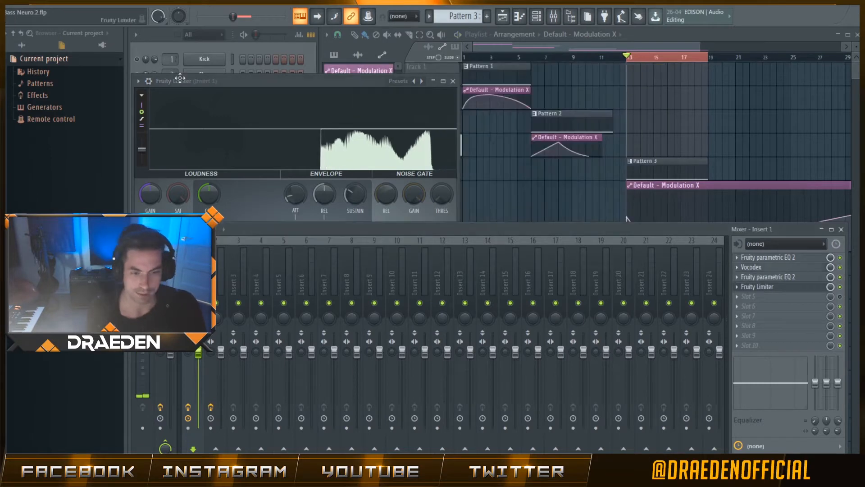
pyautogui.click(647, 68)
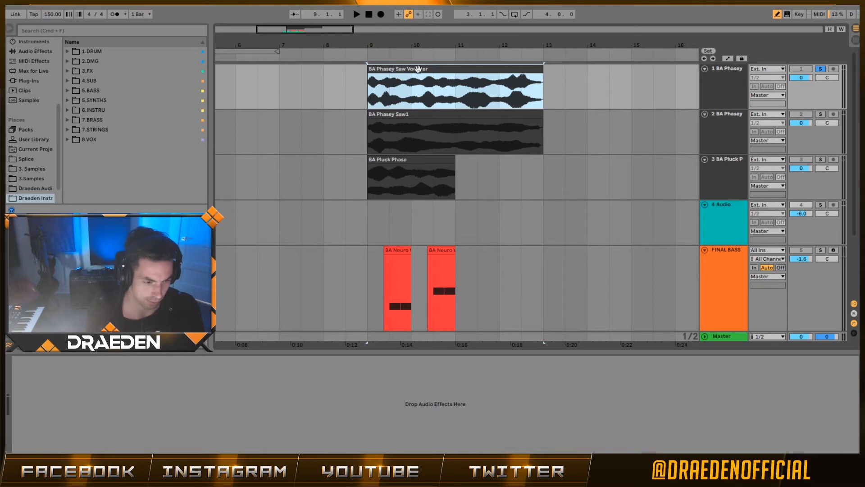
# Switch to Ableton Live and audition the BA Phasey Saw Vocoder, BA Phasey Saw1 and BA Pluck Phase tracks in solo
pyautogui.press('space')
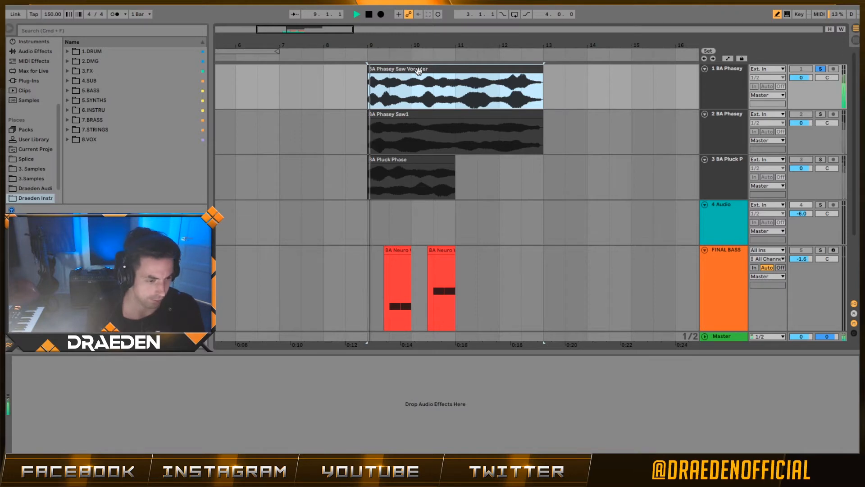
pyautogui.click(820, 114)
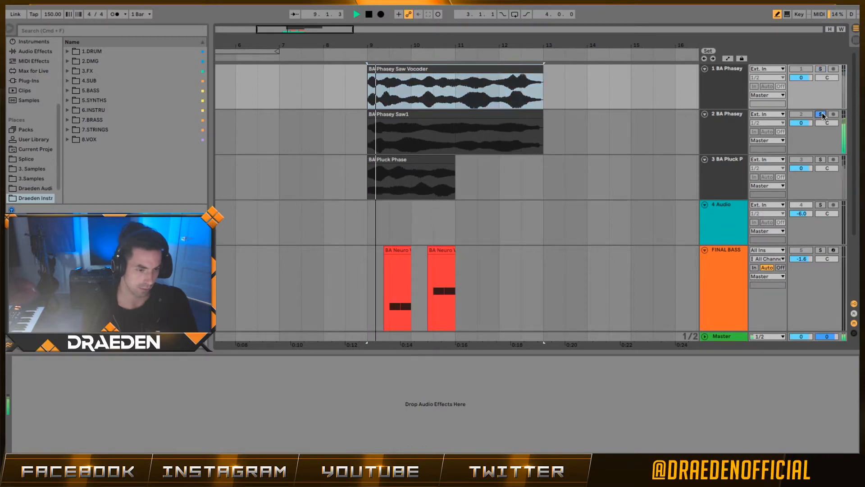
pyautogui.click(821, 160)
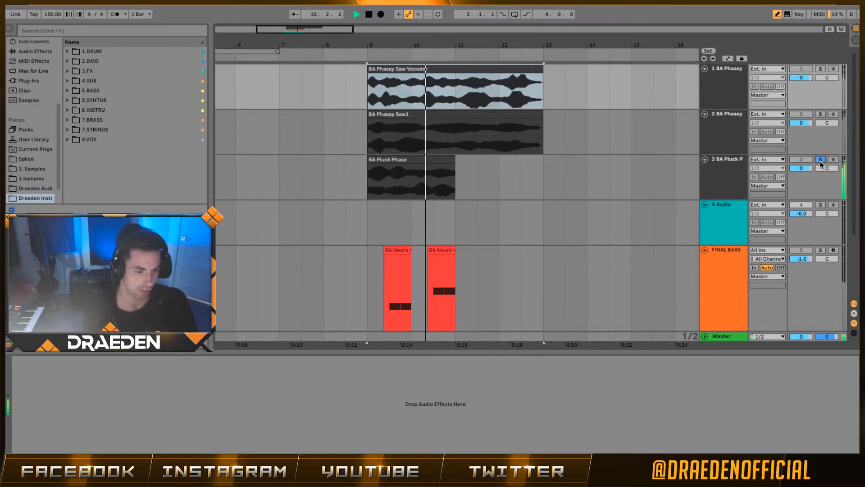
pyautogui.press('space')
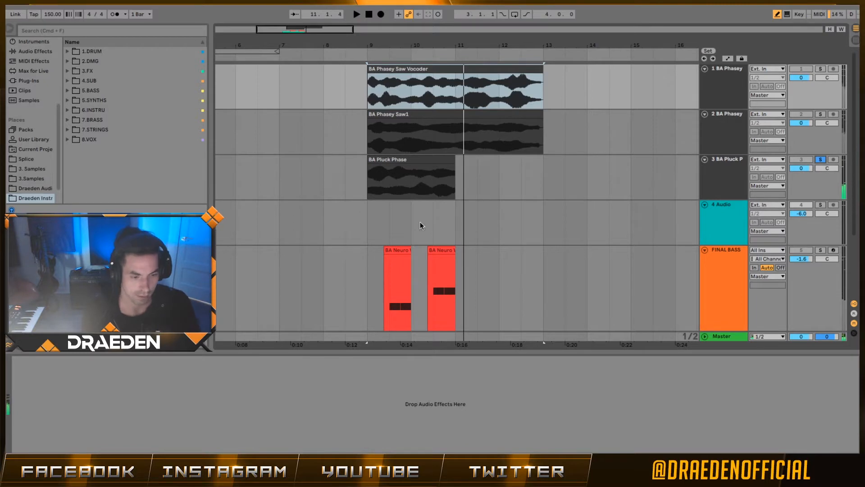
# Paste the BA Phasey Saw Vocoder 2 clip onto track 4 at bar 9, solo and play it, and reset the track volume to 0 dB
pyautogui.click(372, 212)
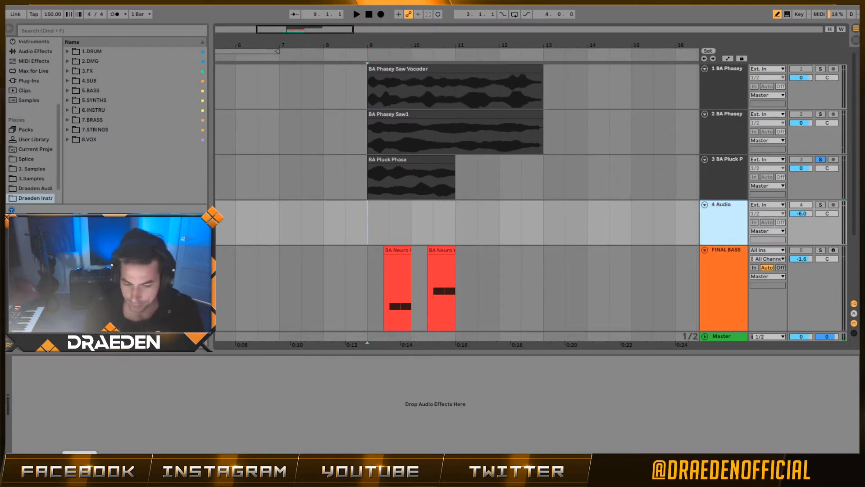
pyautogui.hotkey('ctrl', 'v')
pyautogui.click(820, 204)
pyautogui.press('space')
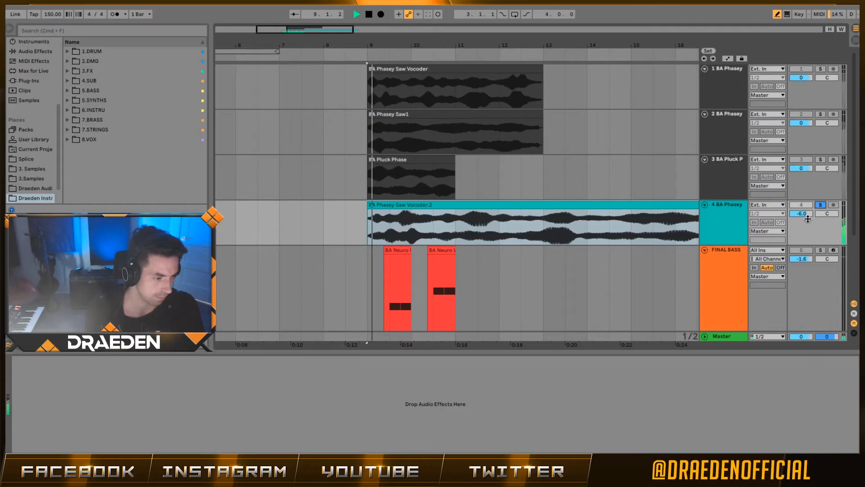
pyautogui.doubleClick(804, 214)
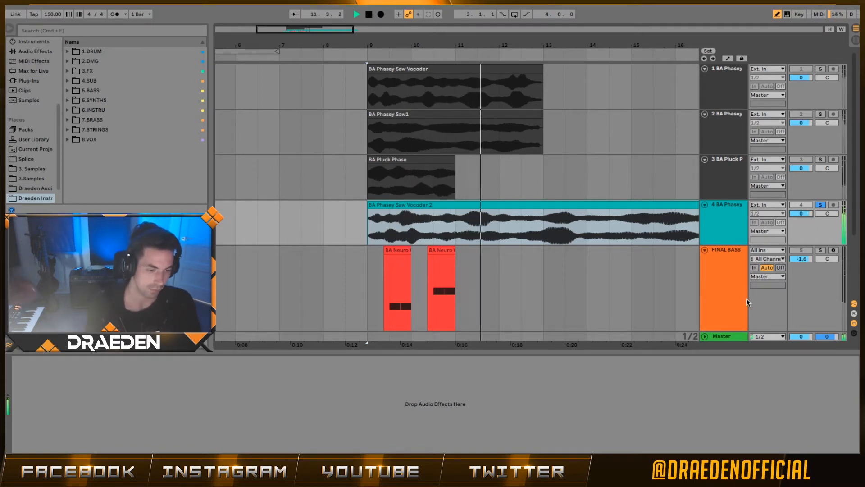
pyautogui.scroll(-2, 667, 293)
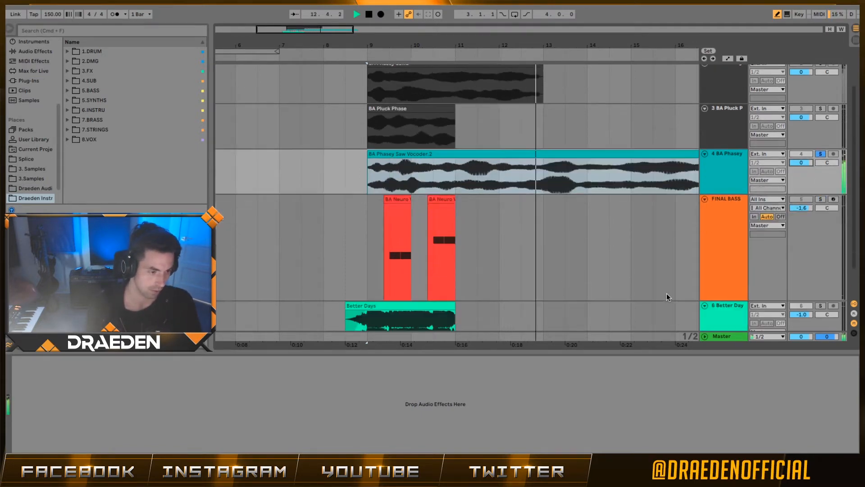
pyautogui.press('space')
# Insert a new MIDI track below track 4, search the browser for "sample" and load the Sampler instrument onto the track
pyautogui.click(721, 157)
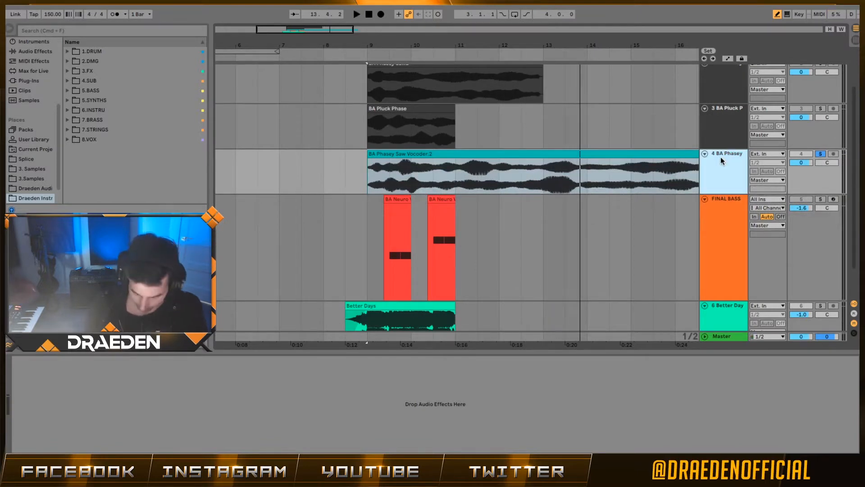
pyautogui.press('super+shift+t')
pyautogui.click(58, 29)
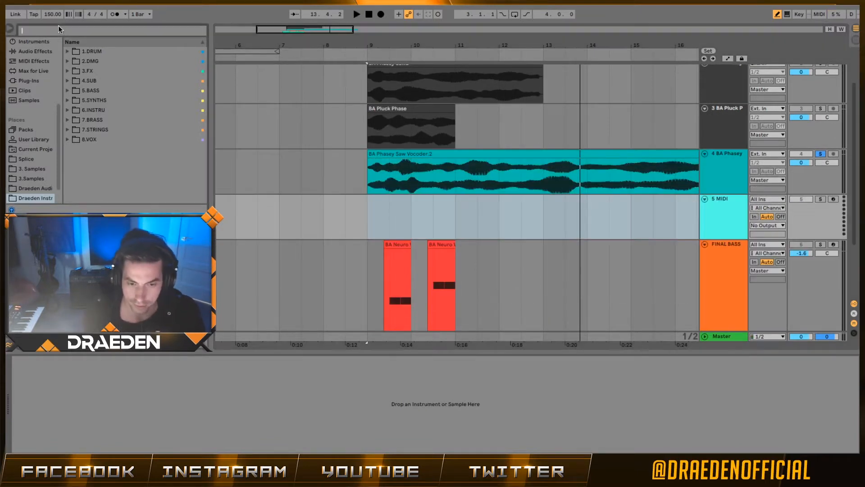
pyautogui.write('sample')
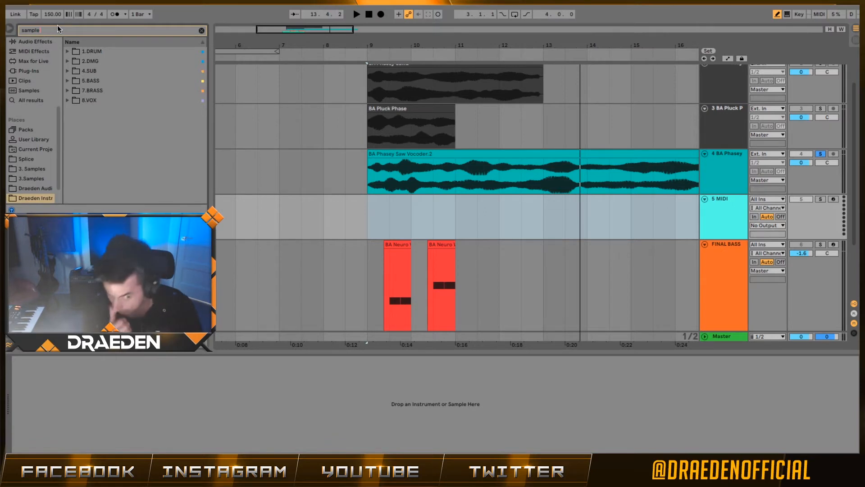
pyautogui.click(28, 70)
pyautogui.scroll(2, 41, 109)
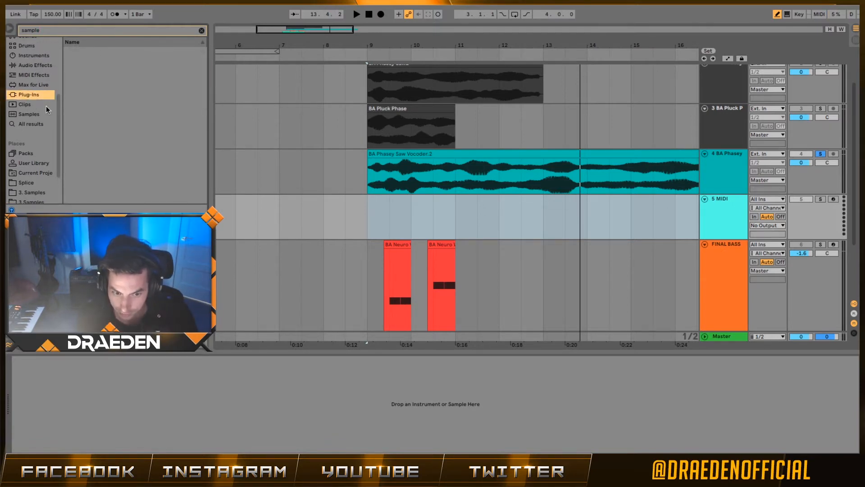
pyautogui.click(41, 56)
pyautogui.click(86, 82)
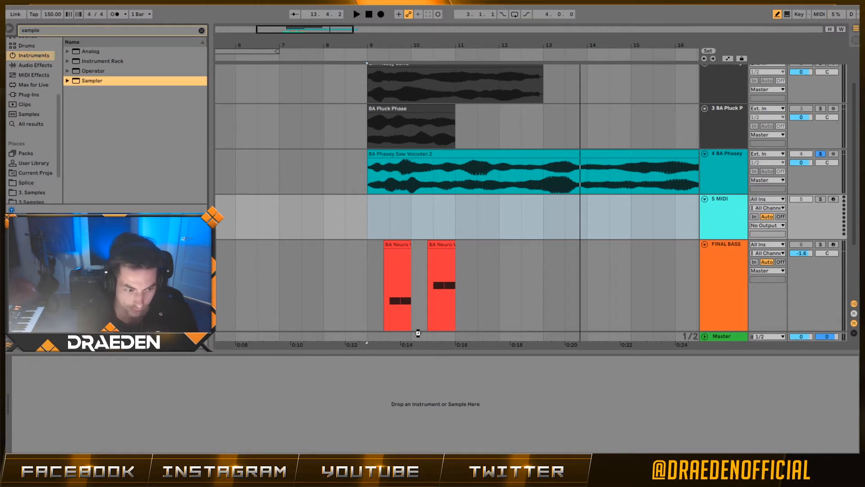
# Group Sampler into an Instrument Rack, show its chain list and create a second, empty chain
pyautogui.click(96, 361)
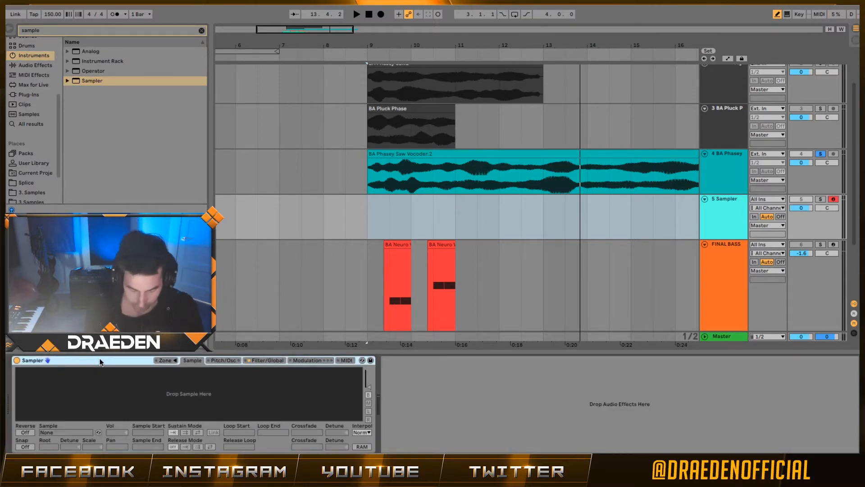
pyautogui.hotkey('ctrl', 'g')
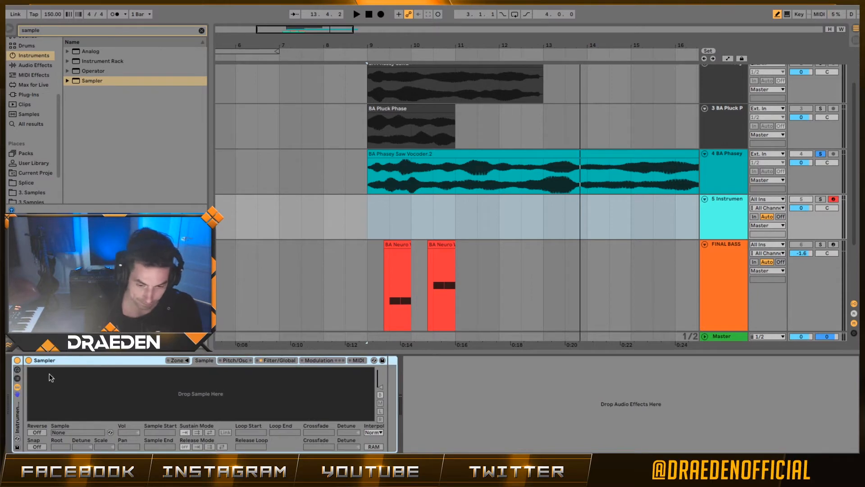
pyautogui.click(18, 379)
pyautogui.rightClick(59, 410)
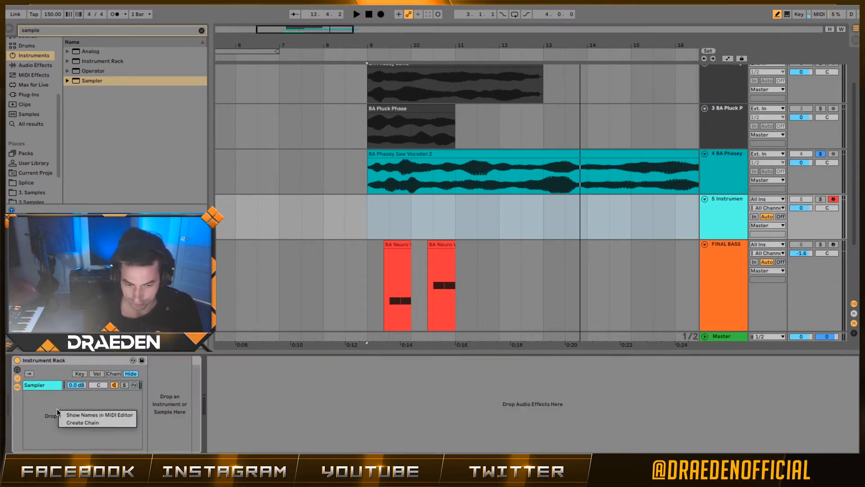
pyautogui.click(93, 422)
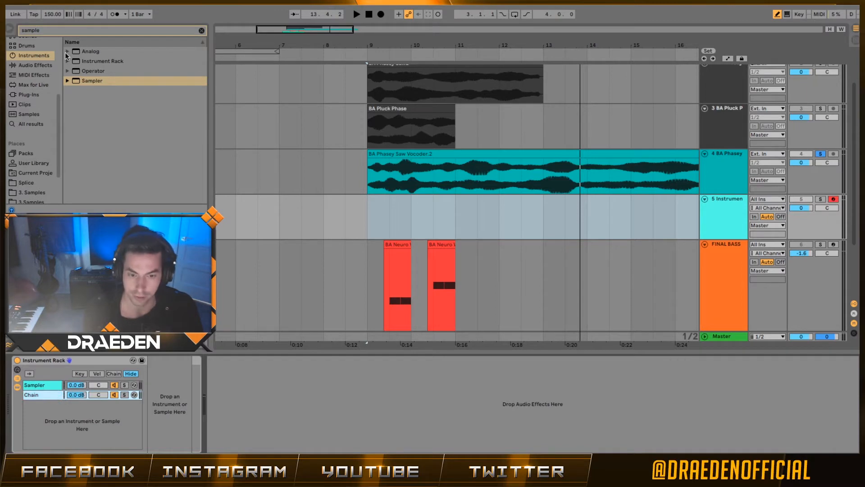
# Find the Serum Audio Unit among the plug-ins and load it onto the rack's empty chain
pyautogui.click(63, 31)
pyautogui.press('BackSpace')
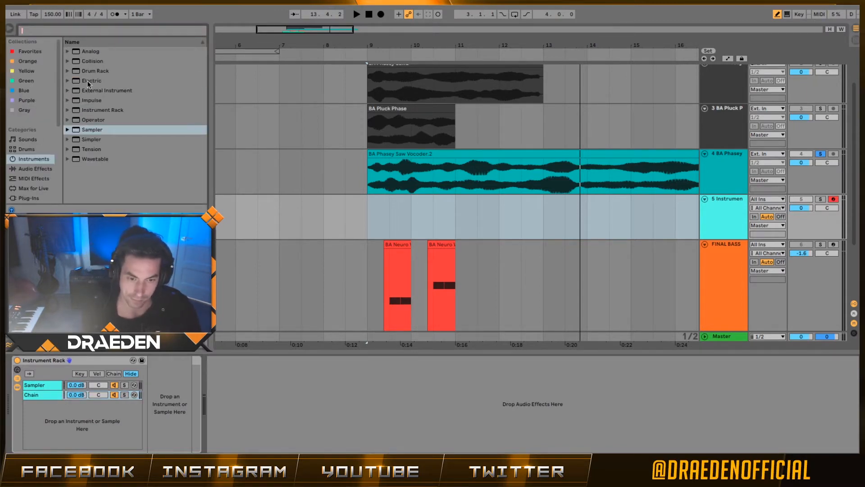
pyautogui.scroll(-2, 33, 177)
pyautogui.click(33, 175)
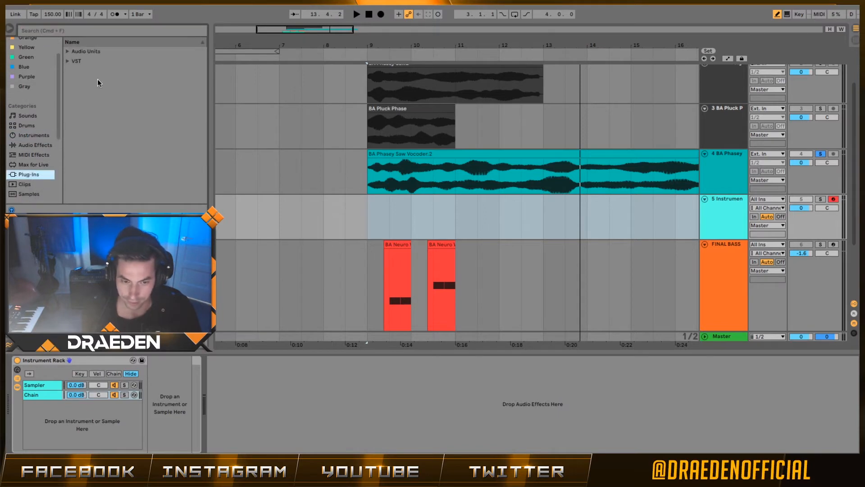
pyautogui.click(68, 51)
pyautogui.click(81, 30)
pyautogui.write('serum')
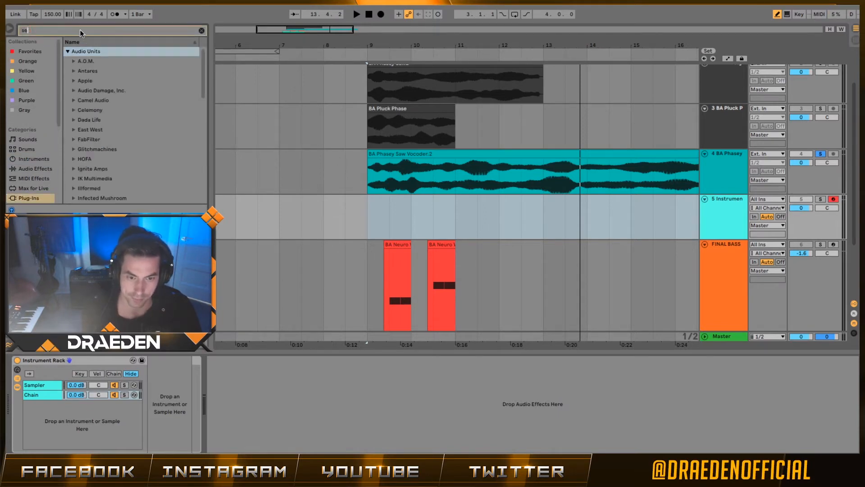
pyautogui.moveTo(100, 70); pyautogui.dragTo(161, 425)
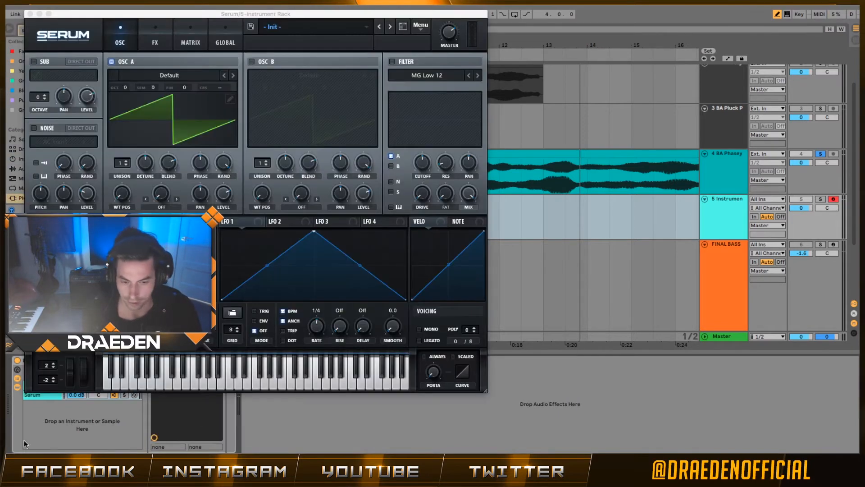
# Set Serum's pitch bend range to 12 semitones up and -12 semitones down
pyautogui.click(47, 364)
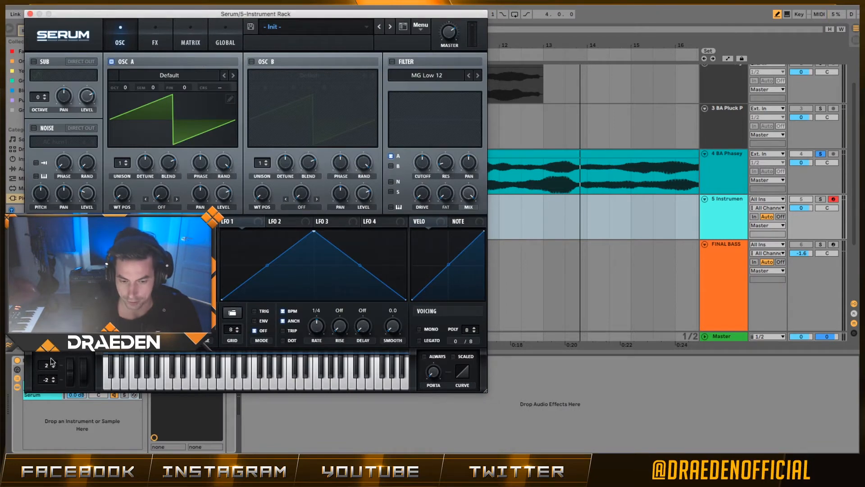
pyautogui.moveTo(51, 364); pyautogui.dragTo(53, 336)
pyautogui.moveTo(50, 381); pyautogui.dragTo(45, 404)
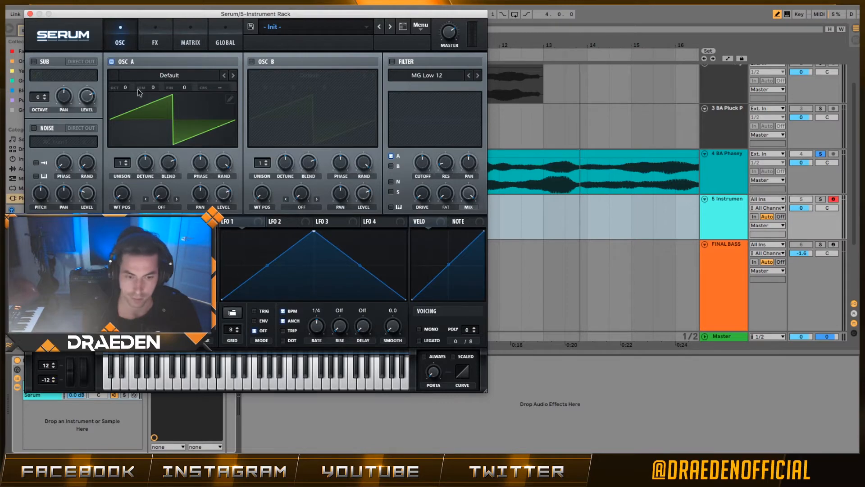
# Load the analog Basic Shapes wavetable into Serum's oscillator A and close the Serum window
pyautogui.click(126, 77)
pyautogui.moveTo(149, 87)
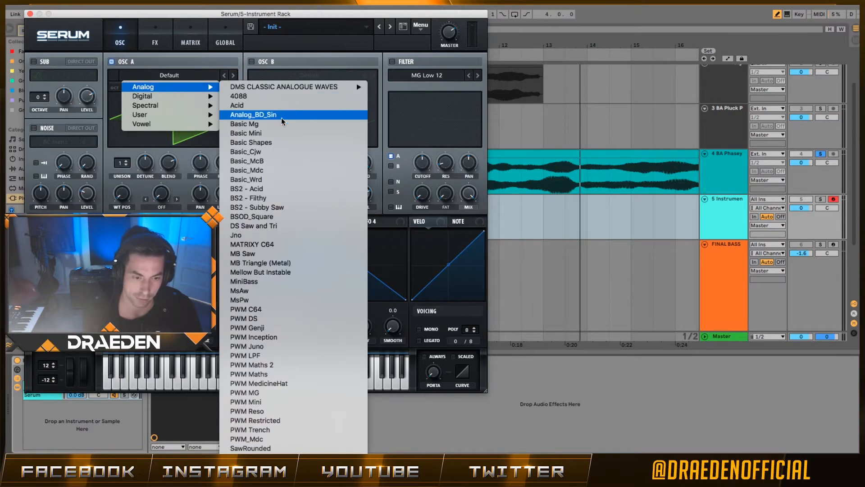
pyautogui.click(277, 142)
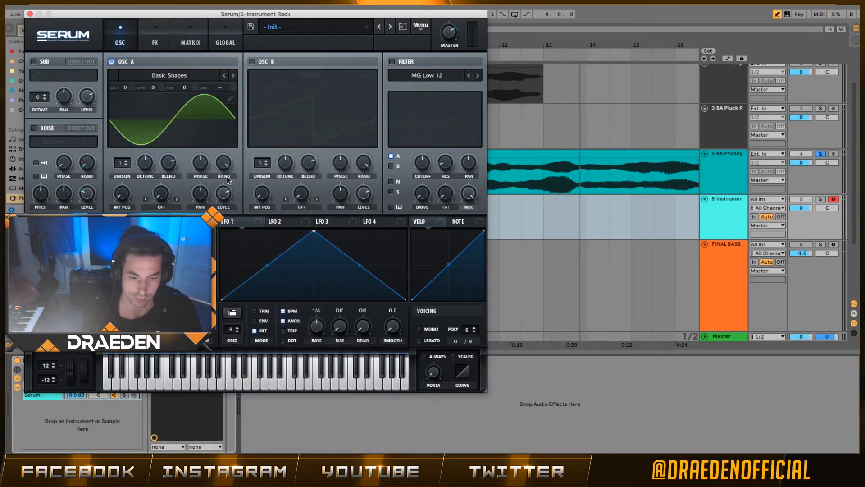
pyautogui.click(30, 14)
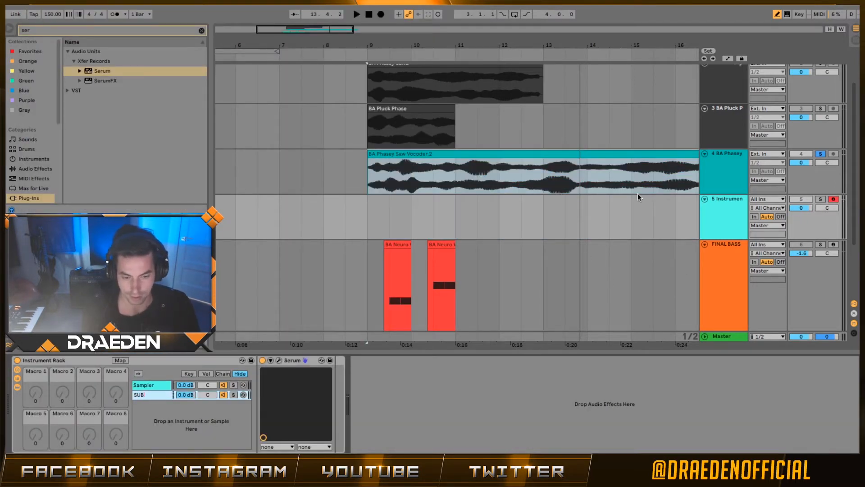
# Rename the rack's Sampler chain to NEURO
pyautogui.click(155, 386)
pyautogui.hotkey('ctrl', 'r')
pyautogui.write('N')
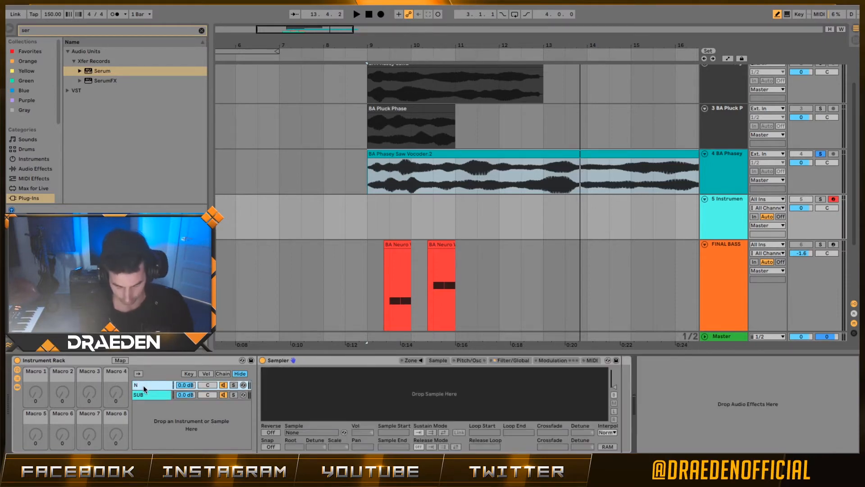
pyautogui.write('EURO')
pyautogui.press('Return')
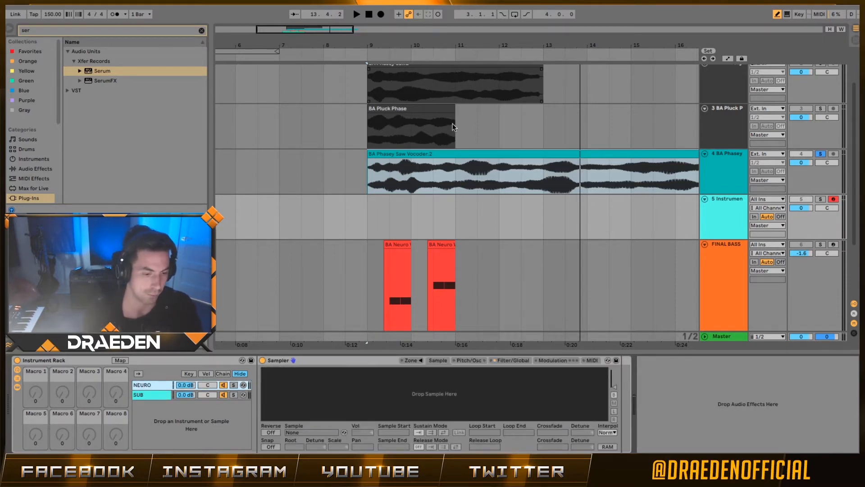
# Load the BA Phasey Saw Vocoder 2 clip into the NEURO chain's Sampler, set its root key to C0 and solo track 5
pyautogui.moveTo(423, 163); pyautogui.dragTo(376, 392)
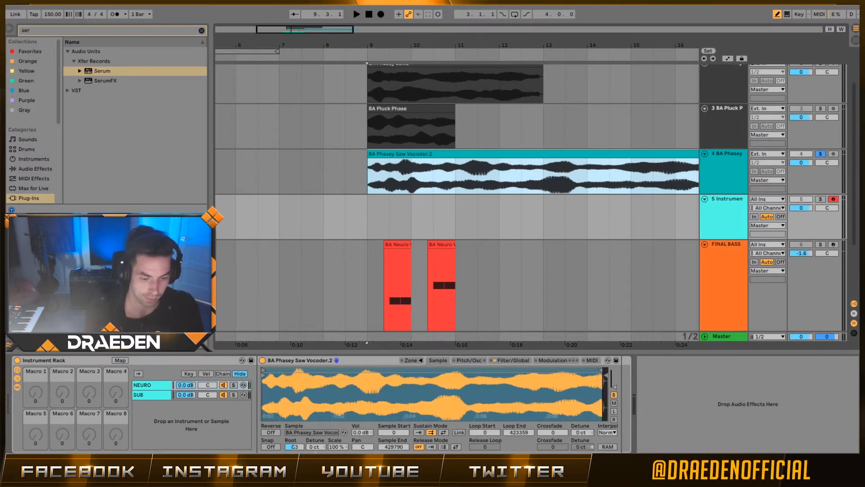
pyautogui.moveTo(295, 446); pyautogui.dragTo(295, 450)
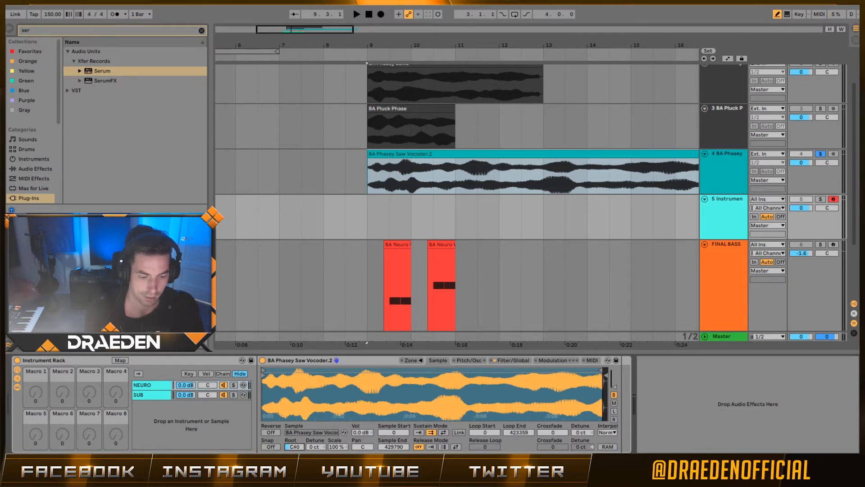
pyautogui.click(820, 199)
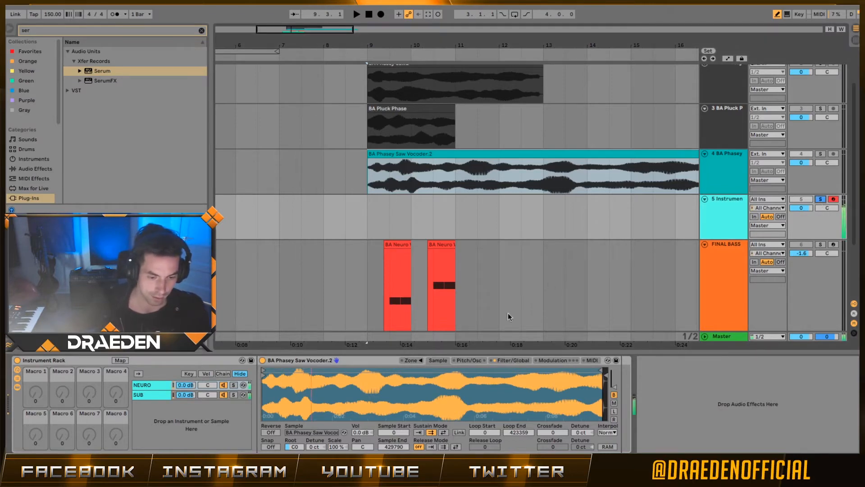
# Turn off Sampler's filter, set its global volume to 0 dB and return to the sample waveform view
pyautogui.click(518, 359)
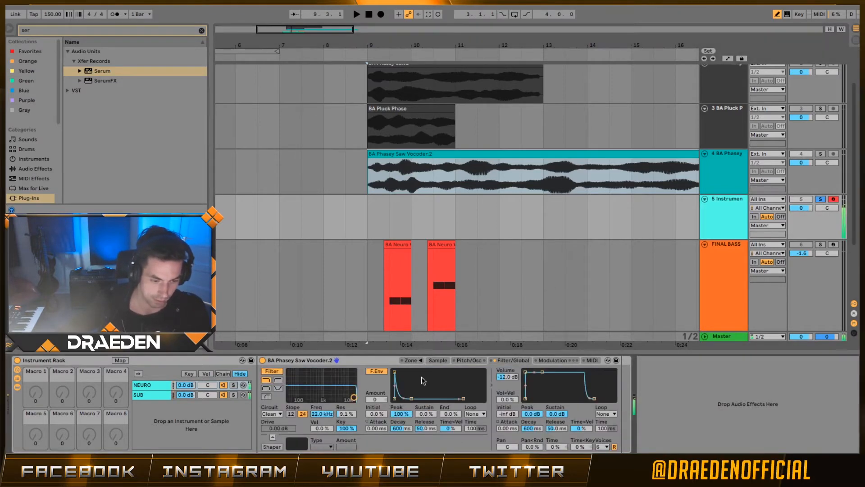
pyautogui.click(268, 371)
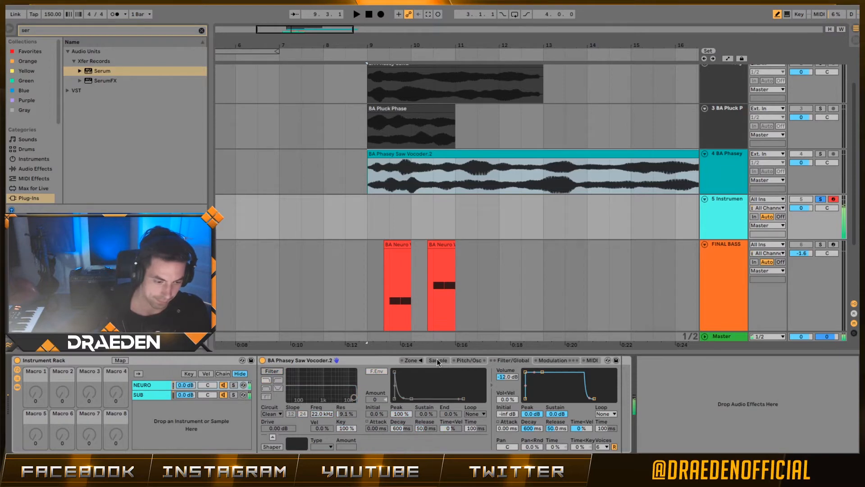
pyautogui.write('0')
pyautogui.press('Return')
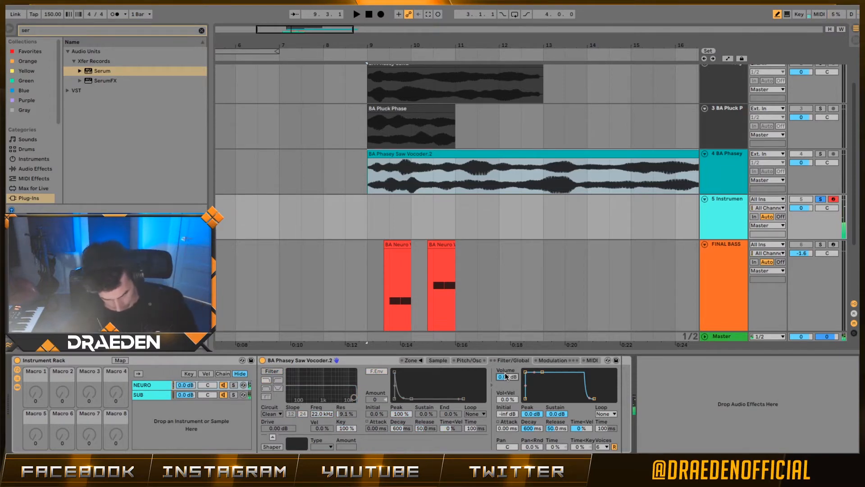
pyautogui.click(444, 356)
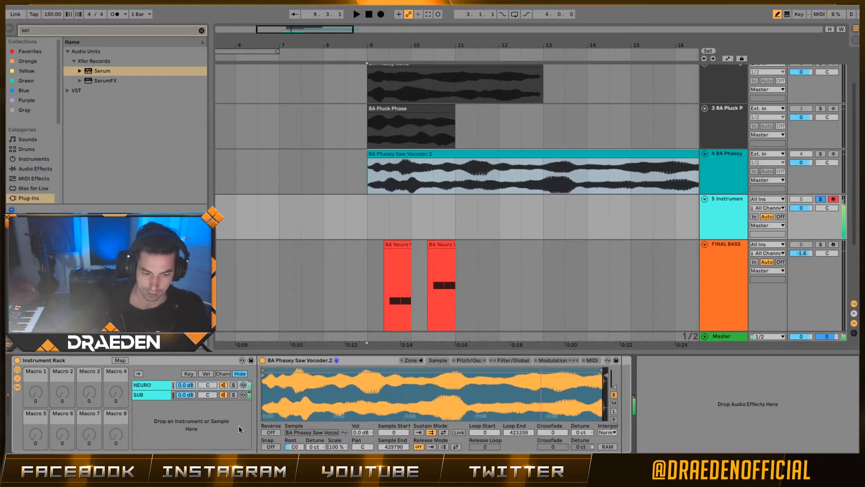
# Set Sampler's pitch bend range to 12 and look through its pitch and filter settings
pyautogui.click(592, 361)
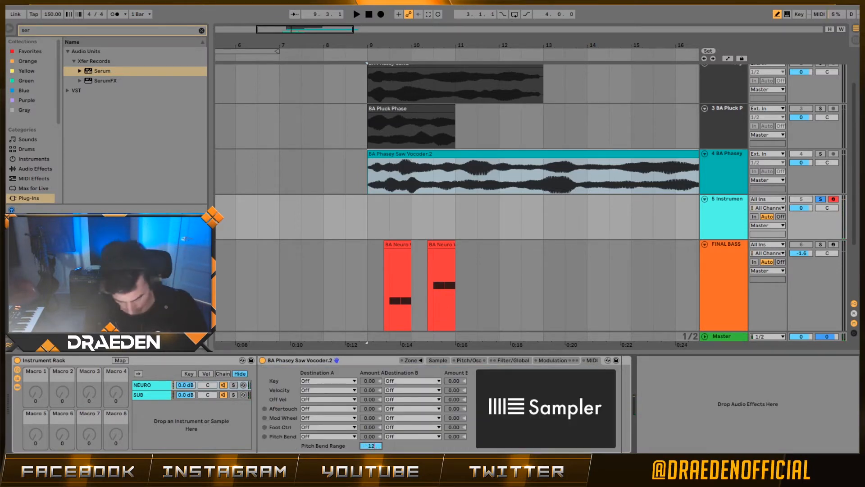
pyautogui.click(440, 359)
pyautogui.click(469, 360)
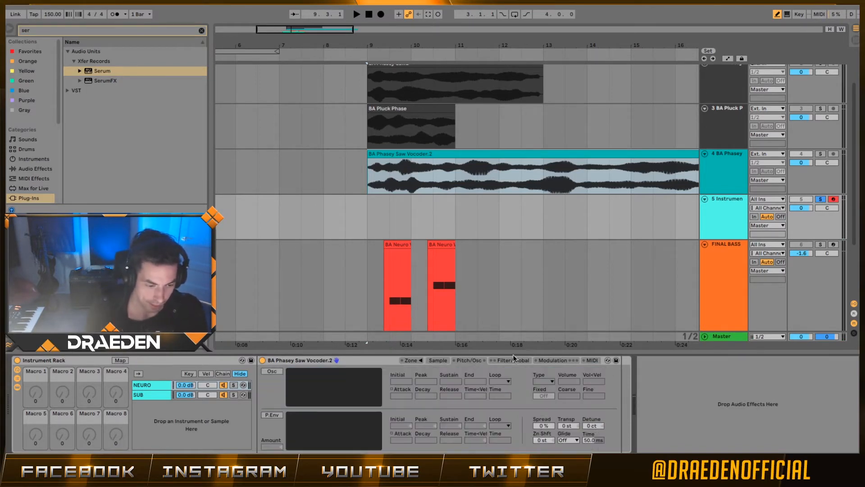
pyautogui.click(512, 359)
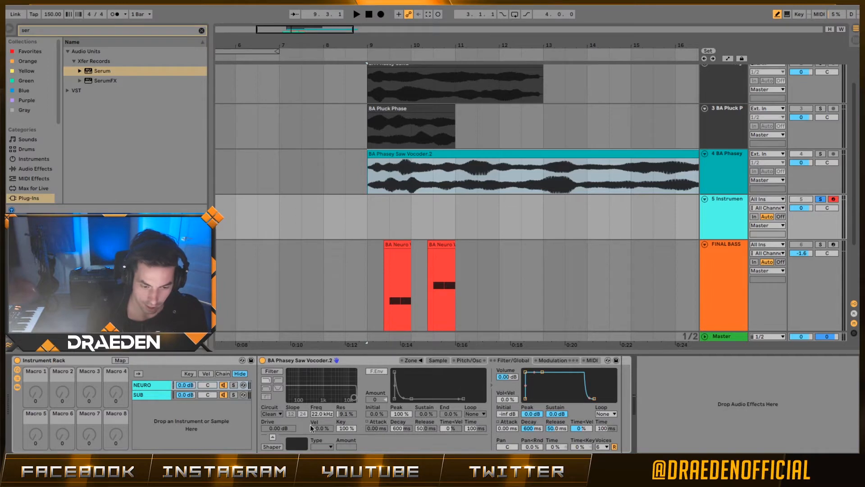
# Enable Sampler's Aux envelope and assign its destination A to Sample Offset with an amount of 100
pyautogui.click(553, 360)
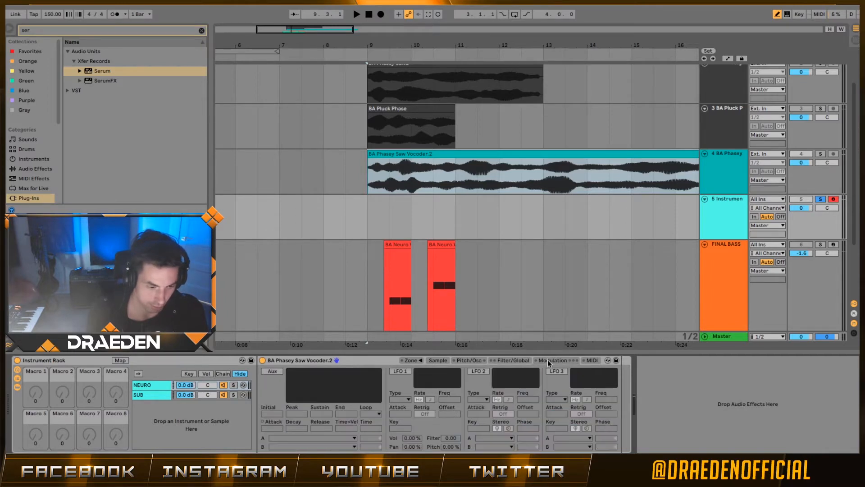
pyautogui.click(269, 372)
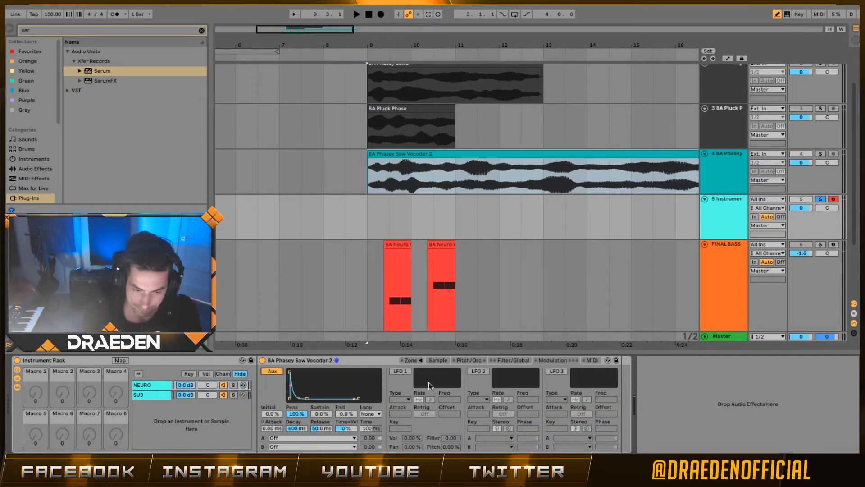
pyautogui.click(331, 437)
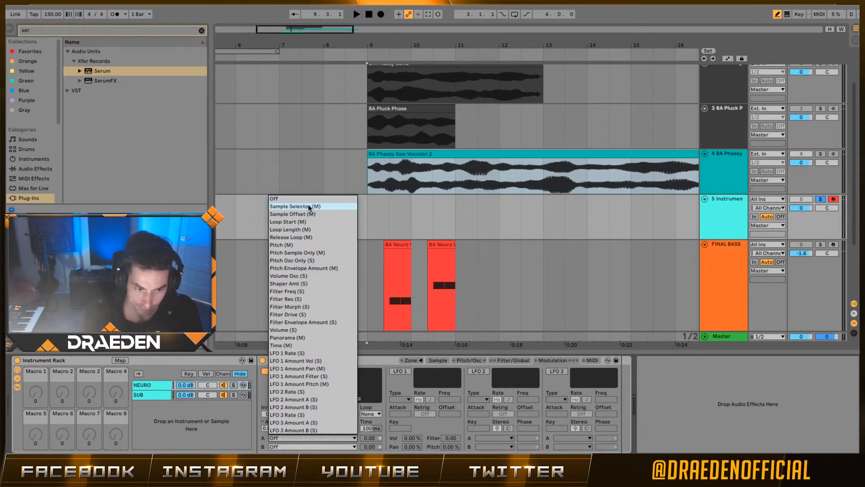
pyautogui.click(320, 215)
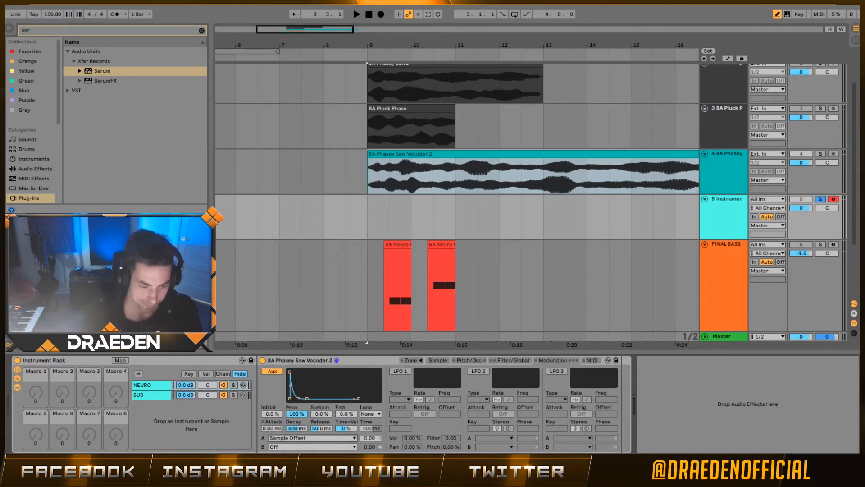
pyautogui.click(375, 437)
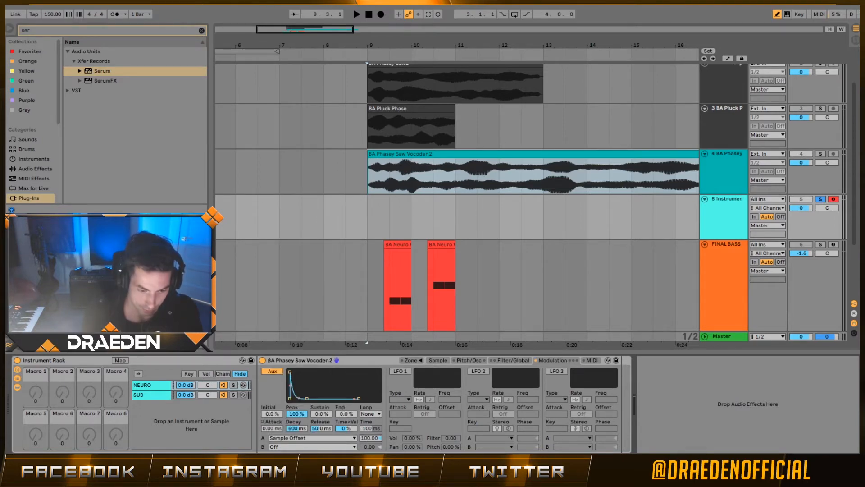
# Map the Aux envelope's Peak to the Instrument Rack's Macro 1 and return to Sampler's sample waveform view
pyautogui.click(119, 360)
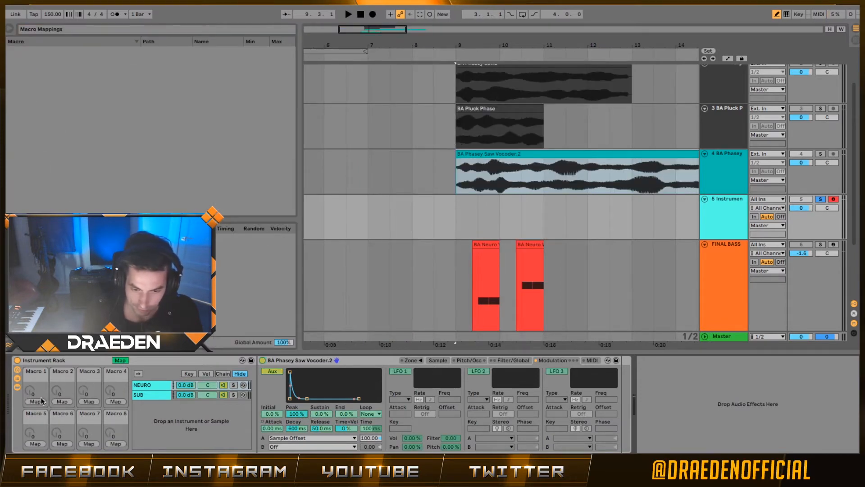
pyautogui.click(36, 401)
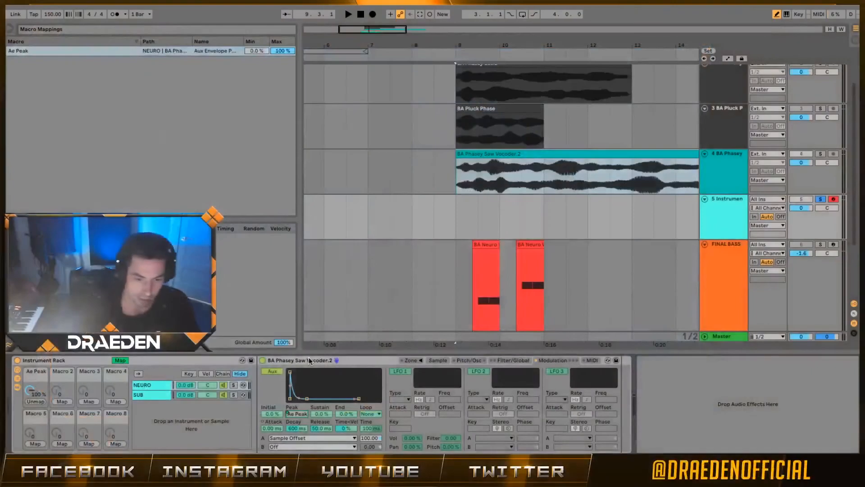
pyautogui.click(437, 360)
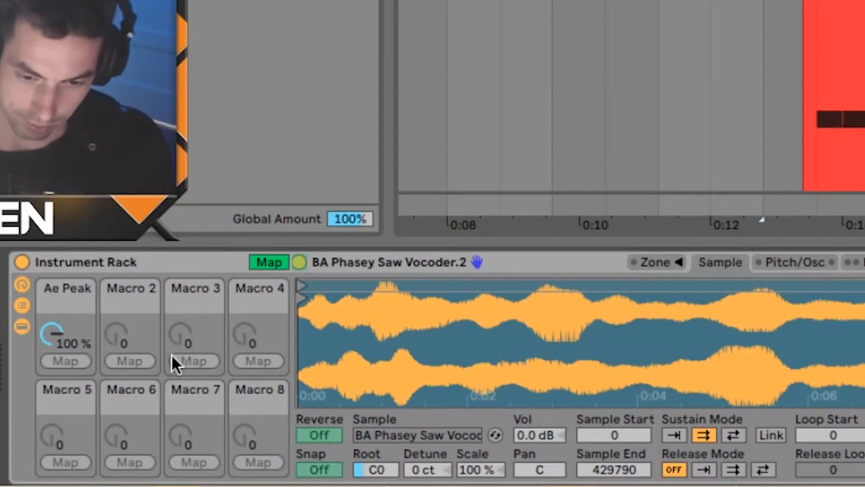
# Sweep the Ae Peak macro between low values and 100 % to try different sample start positions, leaving it at 30 %
pyautogui.moveTo(52, 340); pyautogui.dragTo(52, 402)
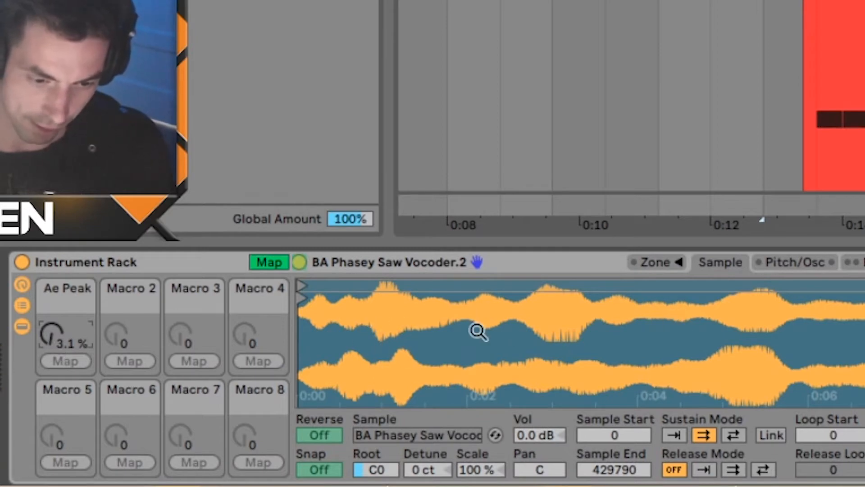
pyautogui.moveTo(73, 323)
pyautogui.mouseDown()
pyautogui.moveTo(72, 338)
pyautogui.moveTo(72, 307)
pyautogui.mouseUp()
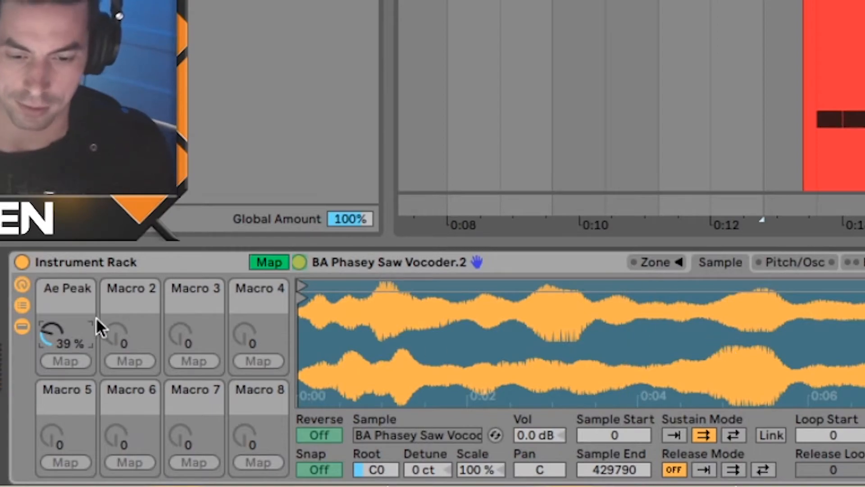
pyautogui.moveTo(95, 317); pyautogui.dragTo(95, 295)
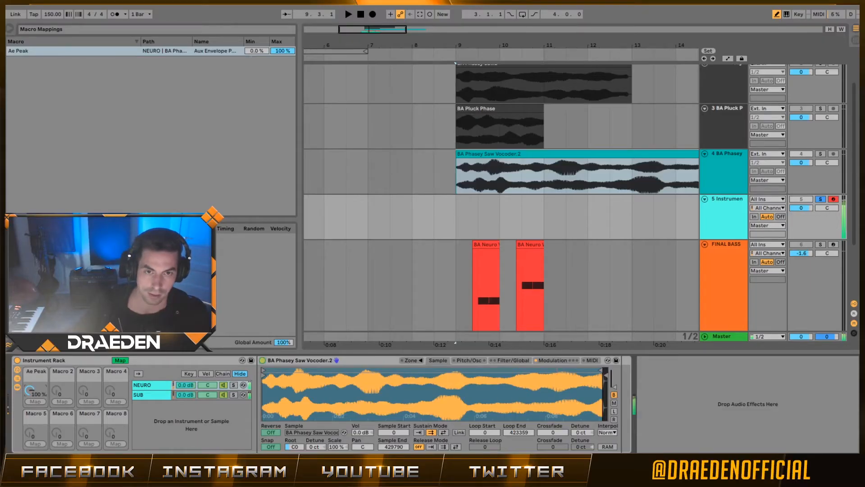
pyautogui.moveTo(30, 390); pyautogui.dragTo(30, 443)
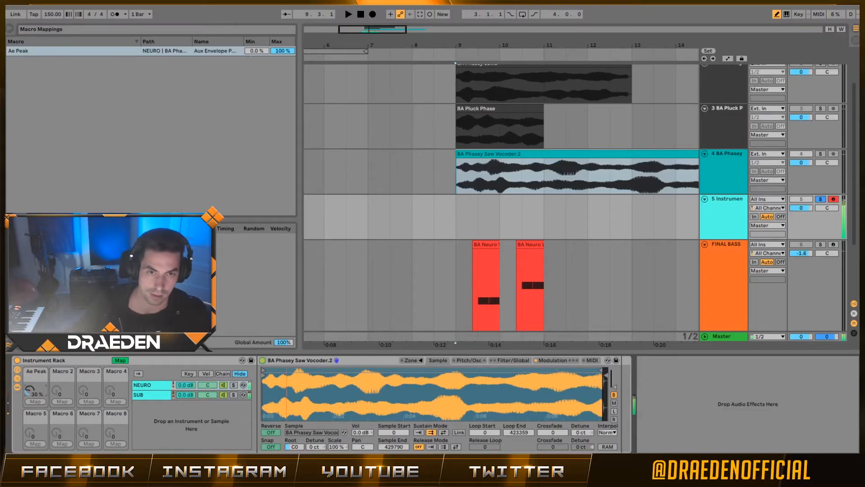
# Exit macro mapping and set the attack of Sampler's volume envelope to 1 ms
pyautogui.click(513, 360)
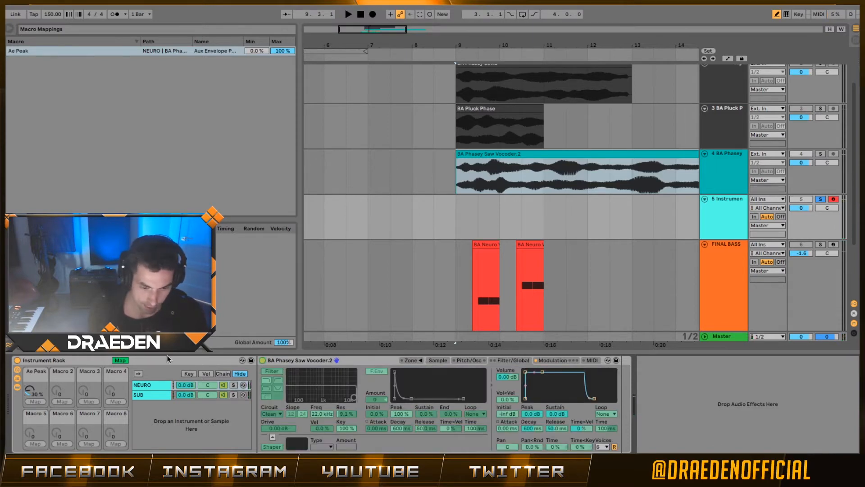
pyautogui.click(125, 361)
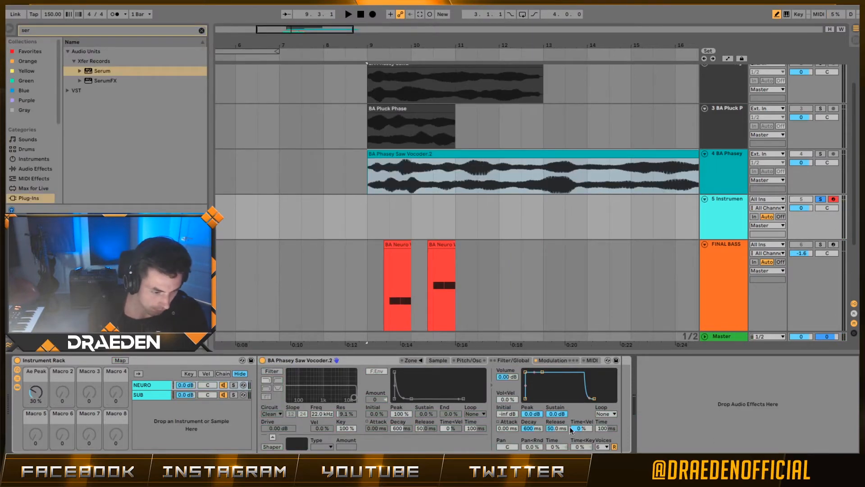
pyautogui.write('1')
pyautogui.press('Return')
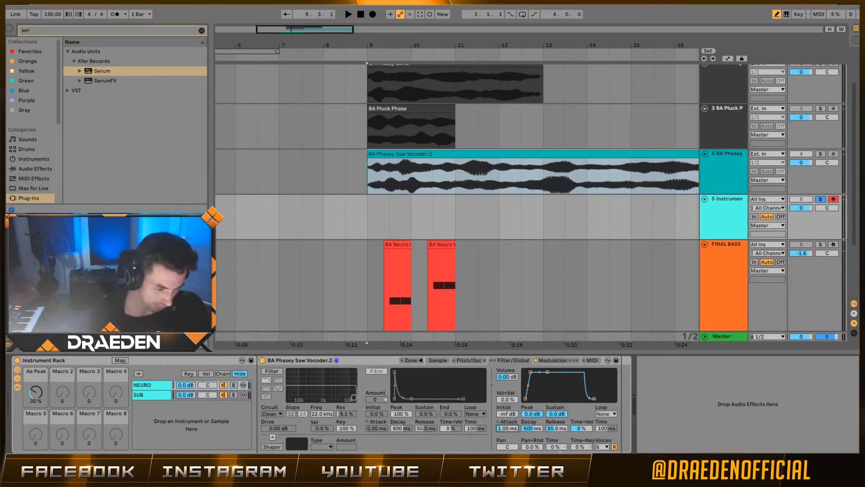
# Limit Sampler to 1 voice and set its glide mode to Glide
pyautogui.click(602, 446)
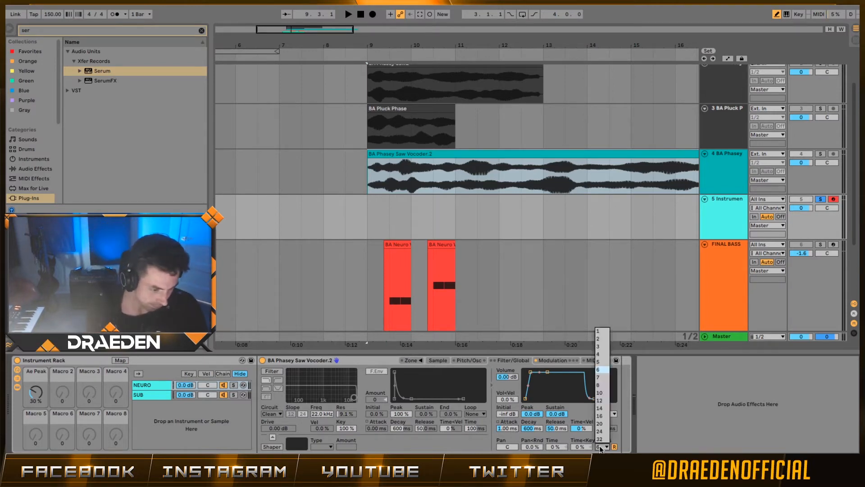
pyautogui.click(600, 333)
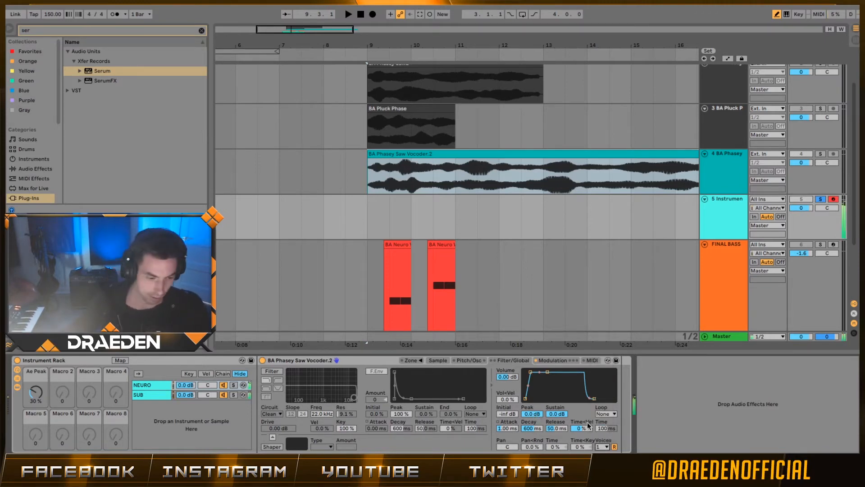
pyautogui.click(469, 361)
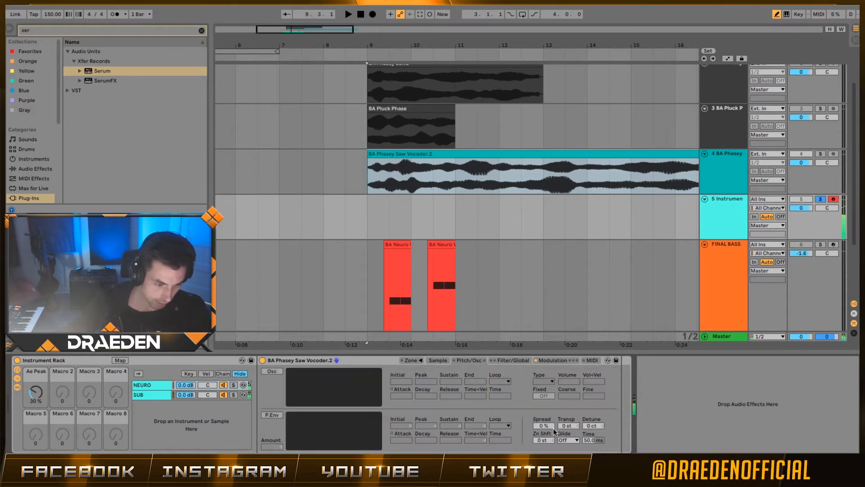
pyautogui.click(569, 440)
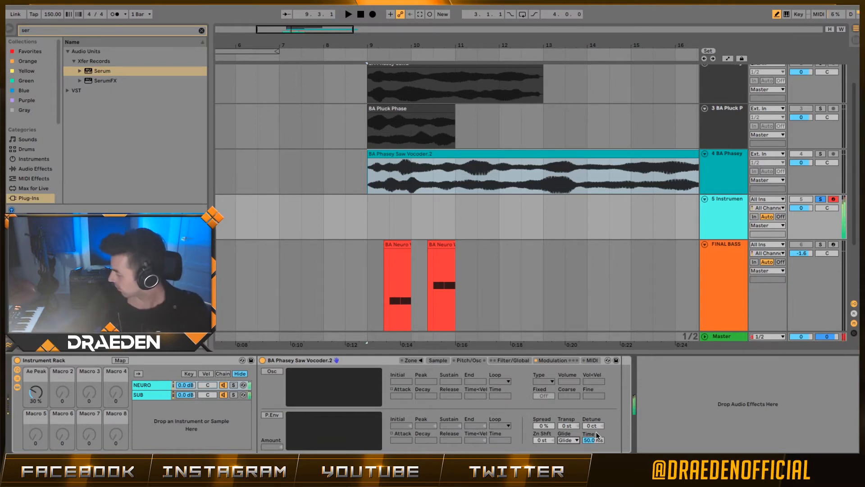
# Make the SUB chain's Serum mono and legato, with portamento always on at about 51 ms, and close its window
pyautogui.click(139, 396)
pyautogui.click(279, 359)
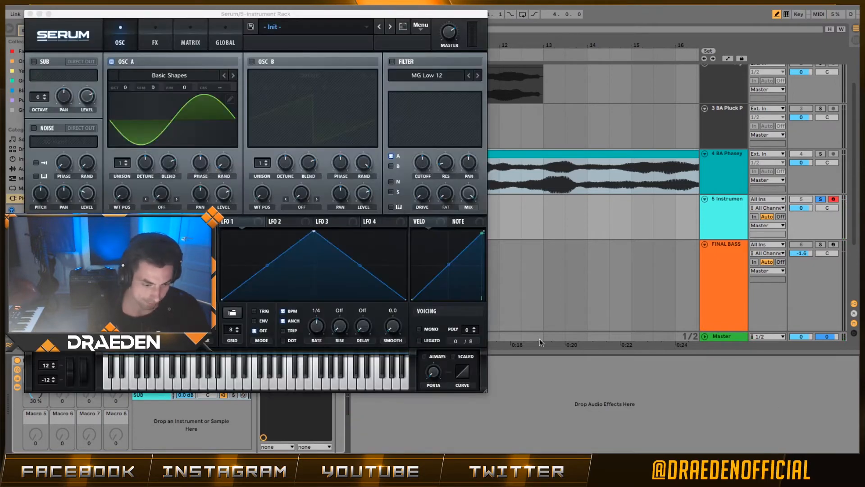
pyautogui.click(437, 330)
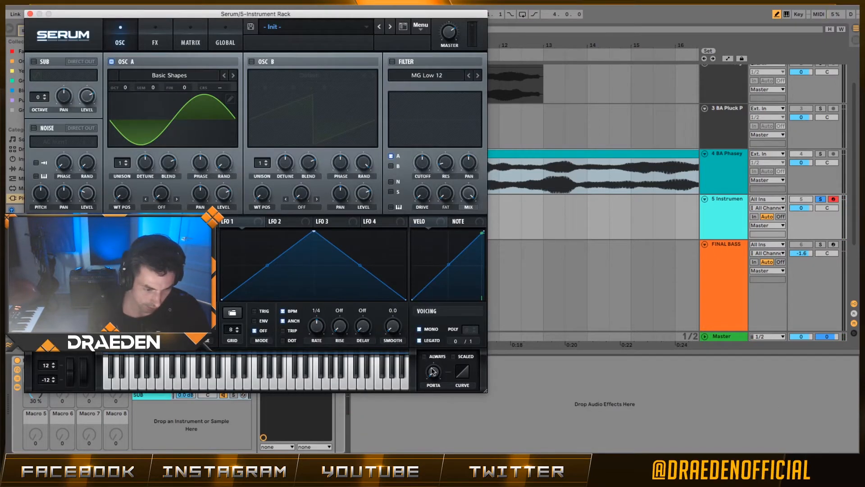
pyautogui.moveTo(437, 376); pyautogui.dragTo(447, 352)
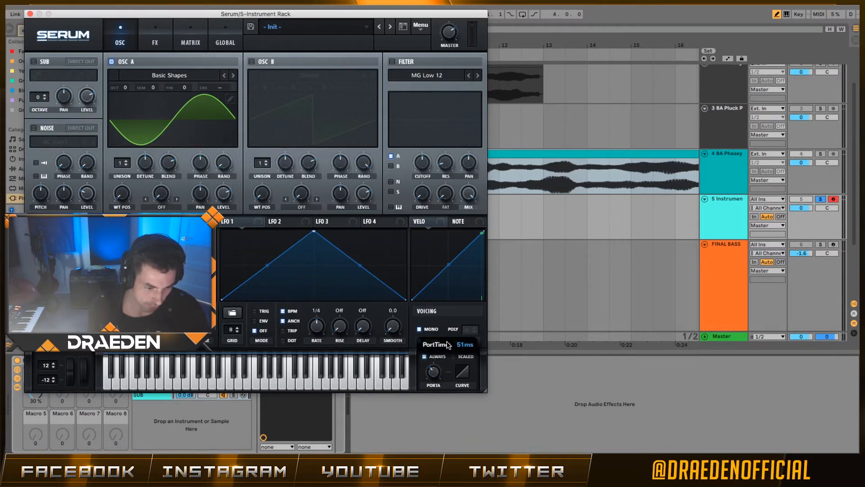
pyautogui.moveTo(448, 344); pyautogui.dragTo(449, 344)
pyautogui.click(31, 14)
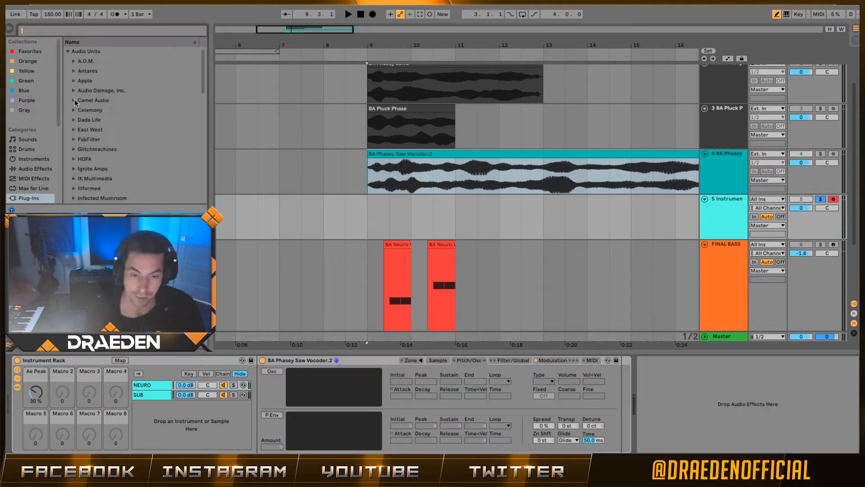
# Add an EQ Eight after Sampler on the NEURO chain and move its low cut to 100 Hz
pyautogui.press('super+f')
pyautogui.write('eq')
pyautogui.click(35, 170)
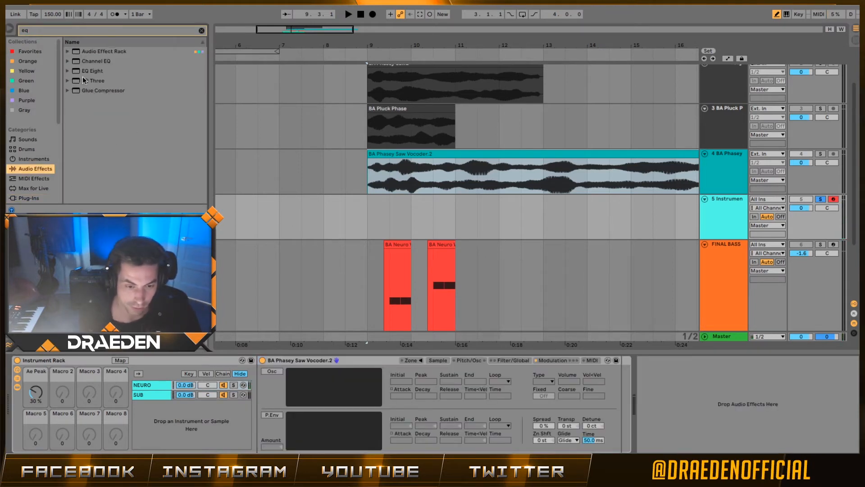
pyautogui.moveTo(86, 71); pyautogui.dragTo(639, 387)
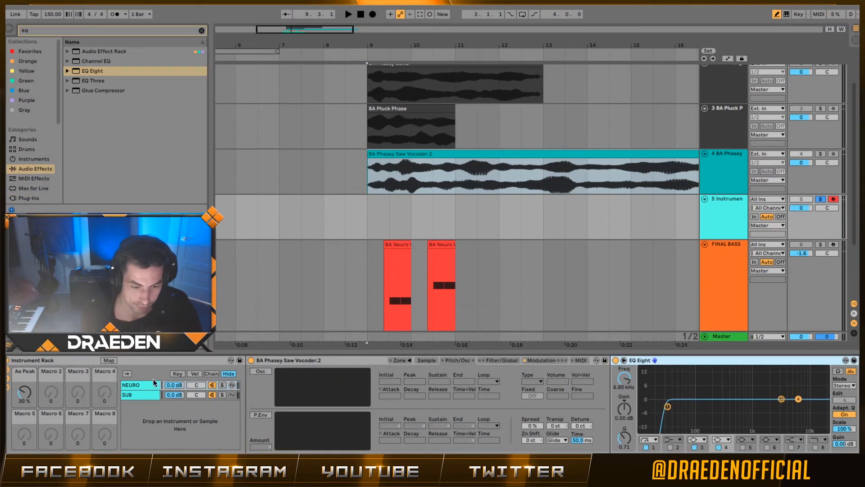
pyautogui.click(137, 383)
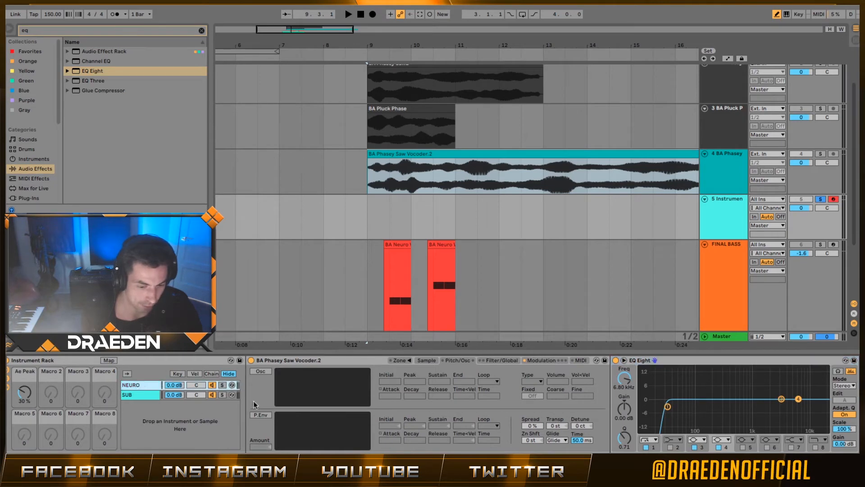
pyautogui.moveTo(668, 407); pyautogui.dragTo(699, 407)
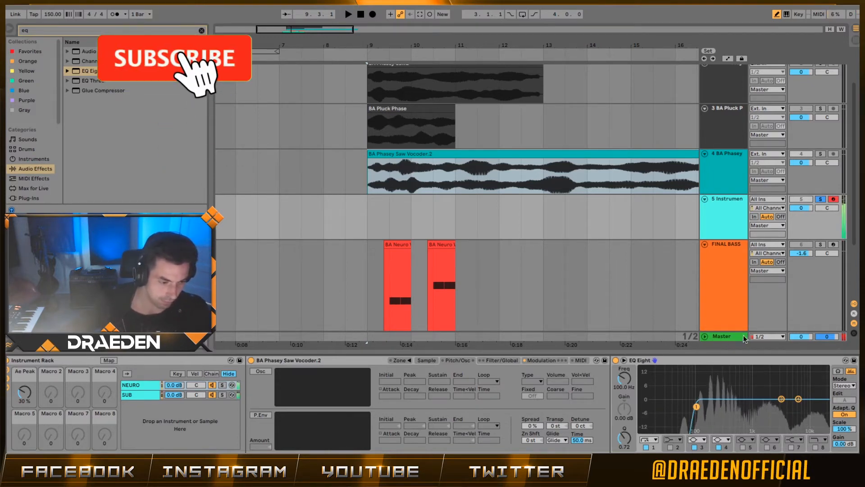
# Check the Master track's Spectrum, and copy the SPLIT 2 Band effect rack from FINAL BASS onto track 5
pyautogui.click(725, 336)
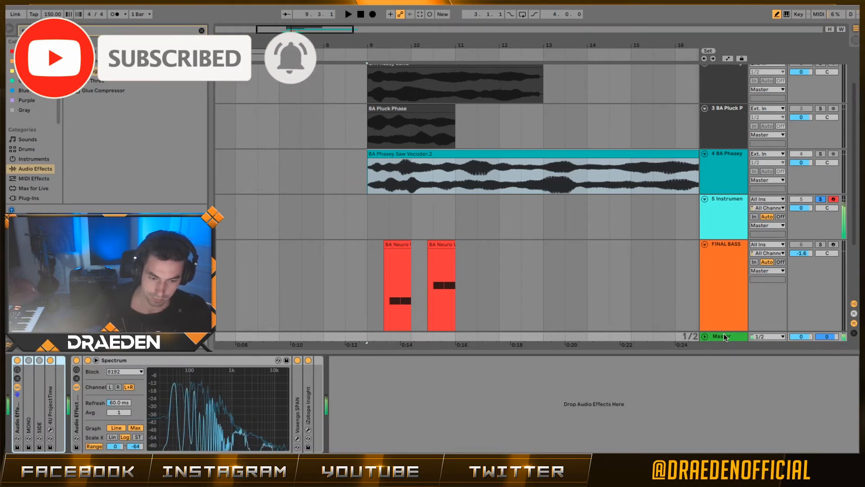
pyautogui.click(743, 219)
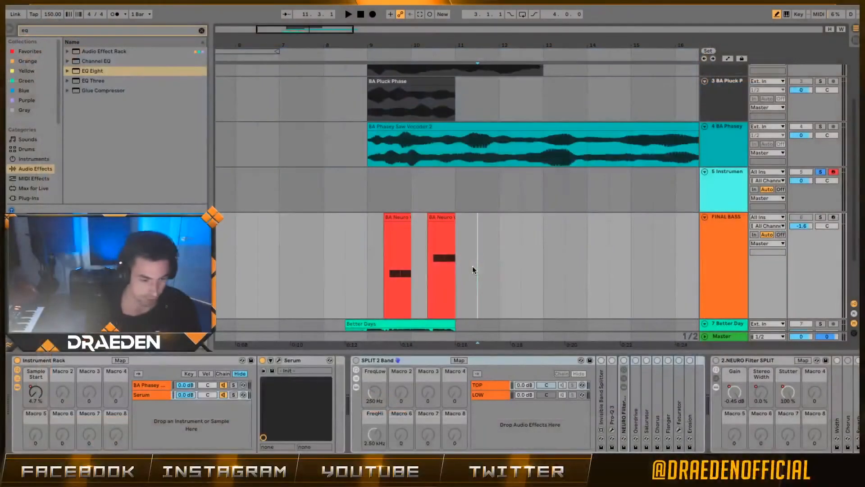
pyautogui.click(389, 190)
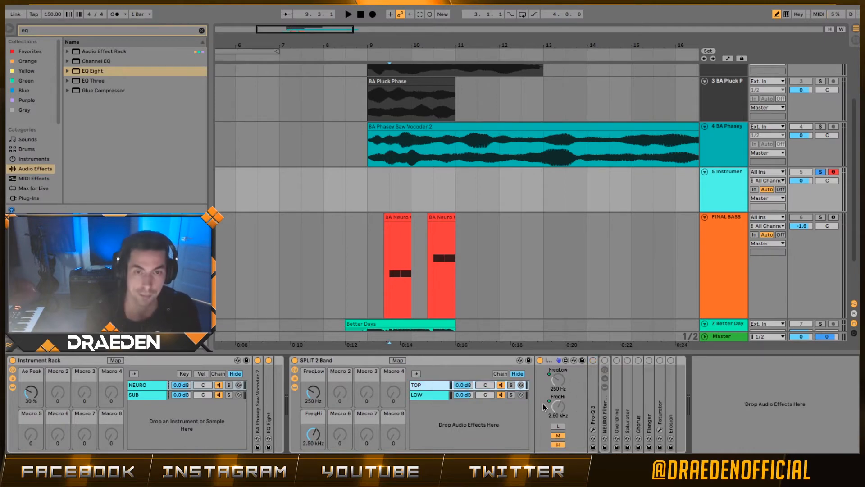
# Examine the LOW chain of the SPLIT 2 Band rack and its Pro-Q 3 curve
pyautogui.click(436, 396)
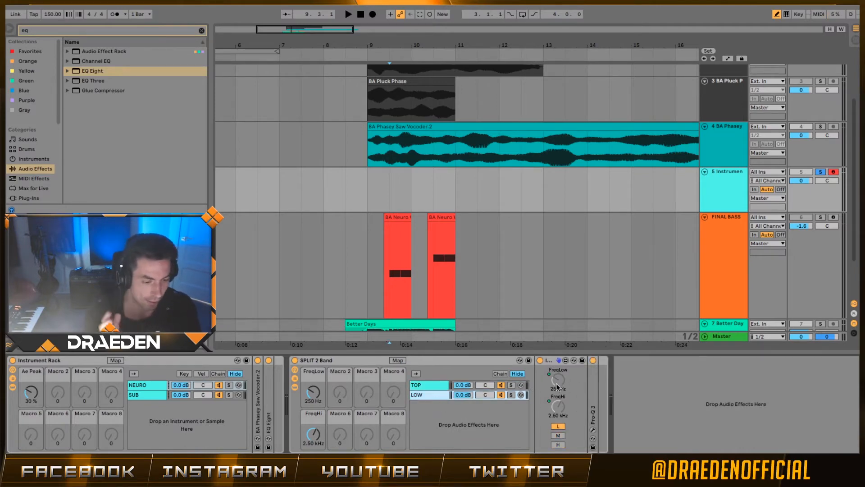
pyautogui.click(592, 430)
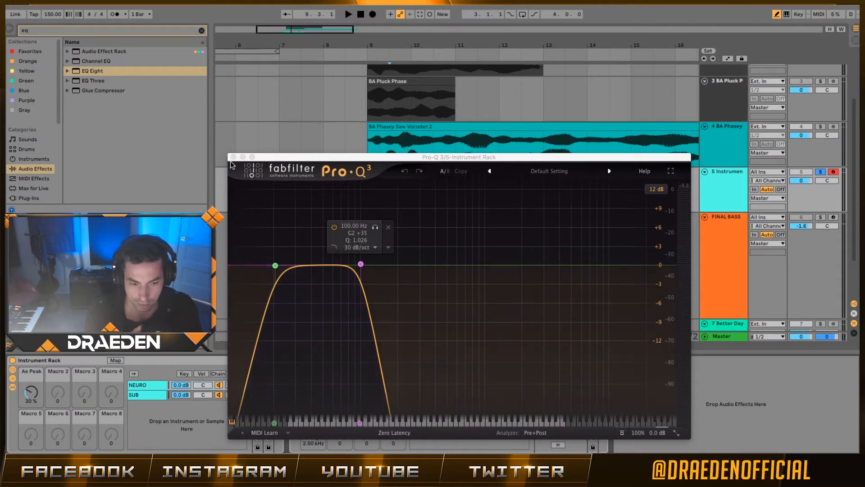
pyautogui.click(233, 157)
# Switch on Pro-Q 3 in the TOP chain of SPLIT 2 Band and look at its settings
pyautogui.click(453, 383)
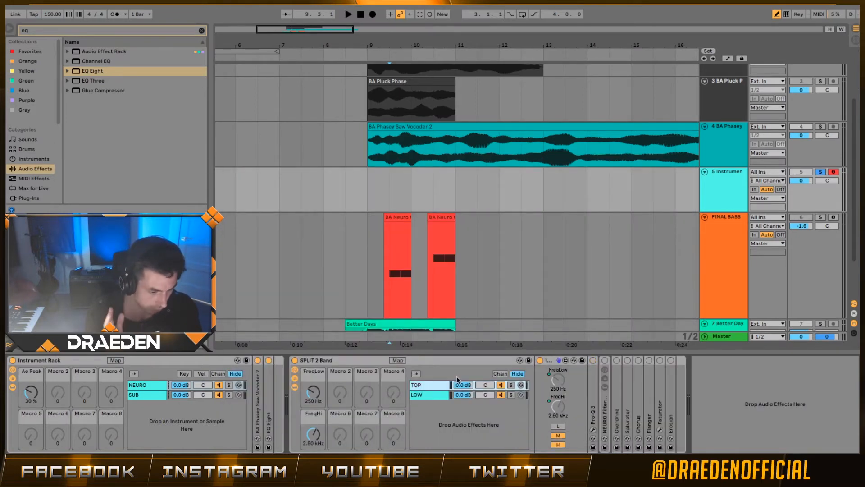
pyautogui.click(593, 378)
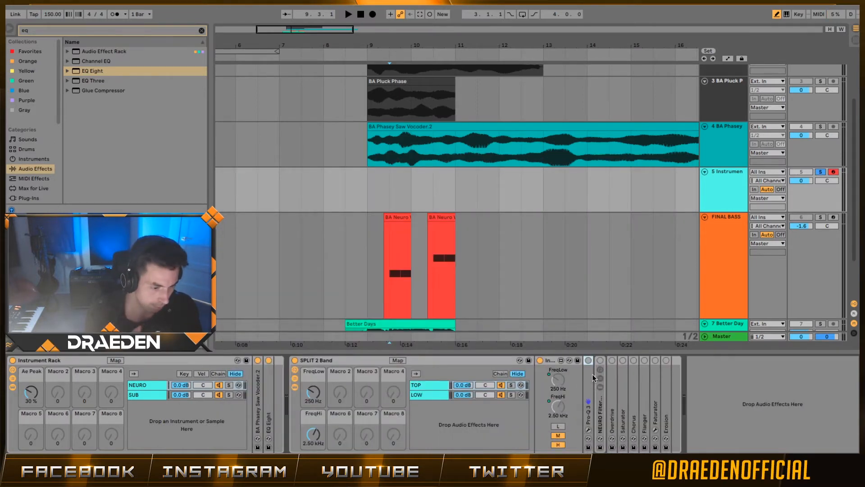
pyautogui.click(589, 430)
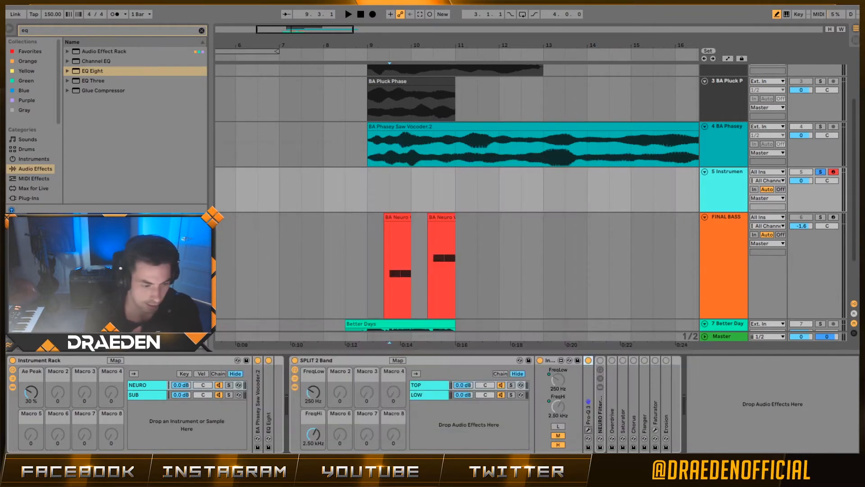
pyautogui.click(231, 151)
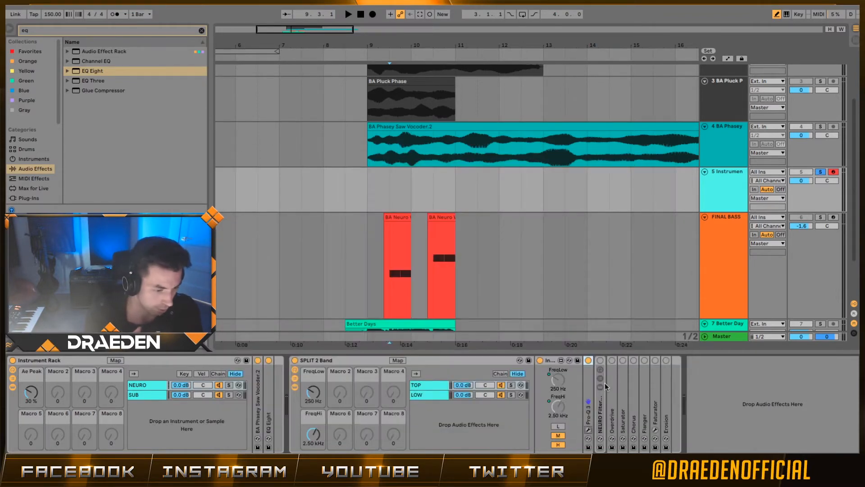
# Switch on and expand the NEURO Filter Split rack, and open both Auto Filters in its HP chain
pyautogui.click(600, 364)
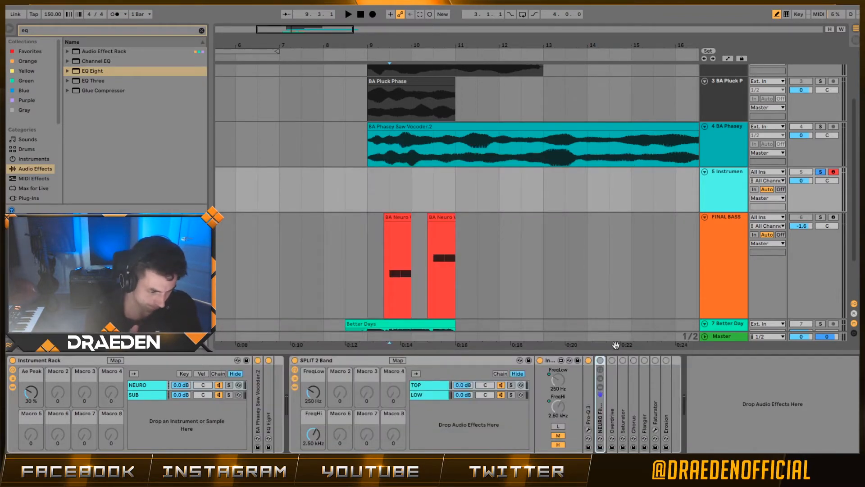
pyautogui.doubleClick(599, 363)
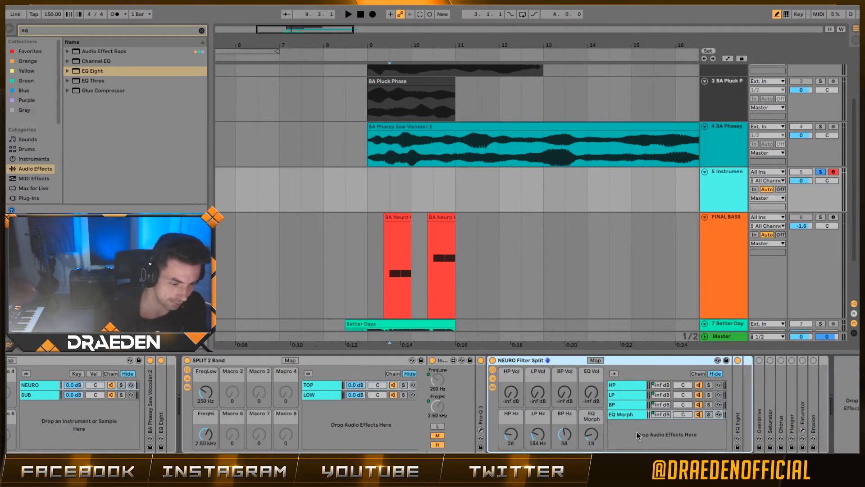
pyautogui.click(626, 385)
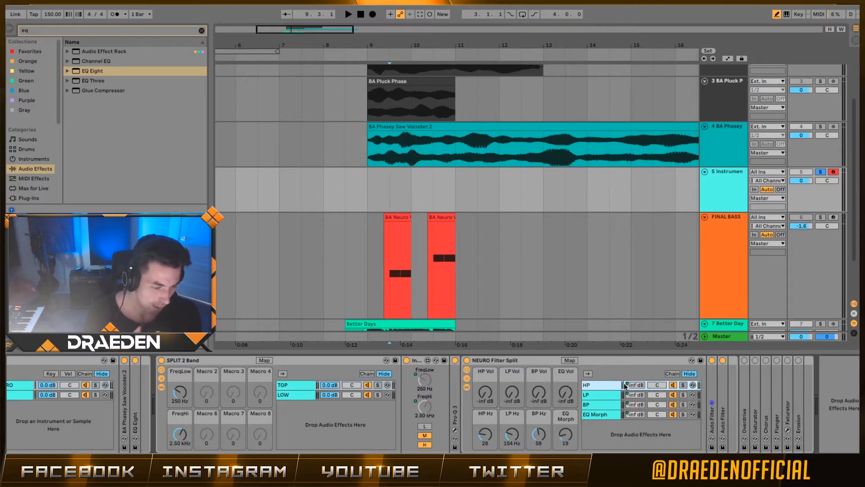
pyautogui.moveTo(485, 393); pyautogui.dragTo(485, 391)
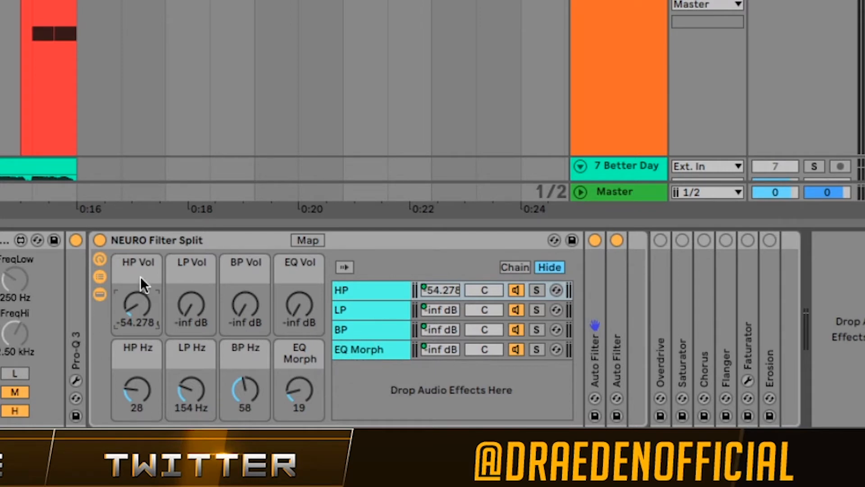
pyautogui.click(369, 294)
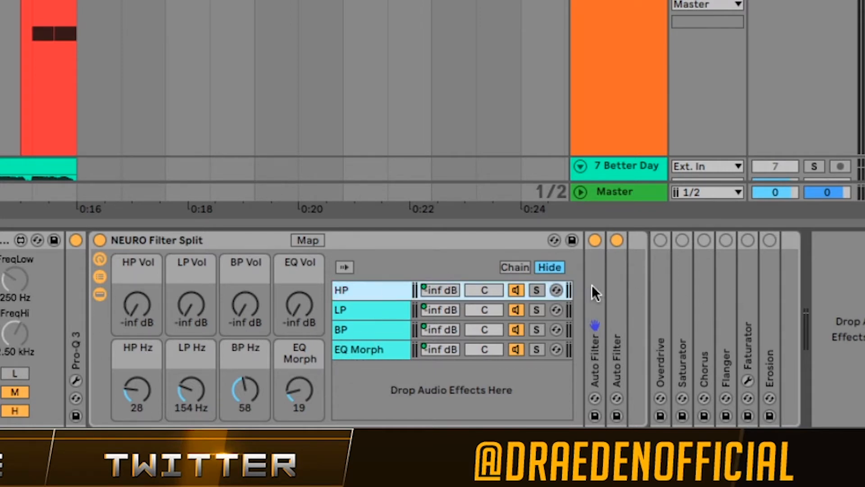
pyautogui.doubleClick(595, 298)
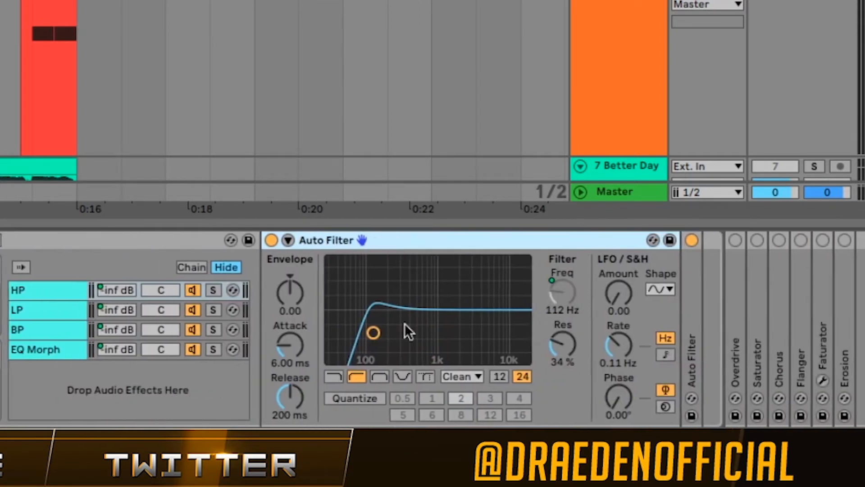
pyautogui.doubleClick(681, 305)
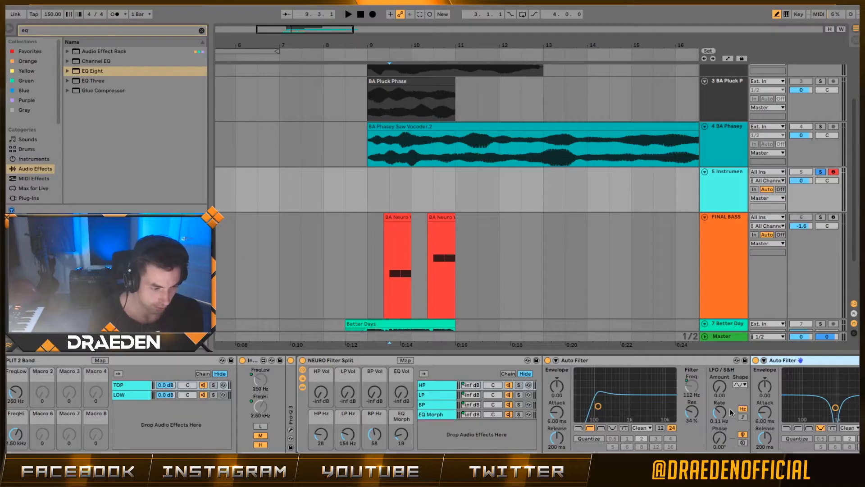
# Set the NEURO Filter Split's HP Hz macro to 1 and LP Hz to 234 Hz, and show its LP chain
pyautogui.click(378, 386)
pyautogui.hscroll(2, 214, 435)
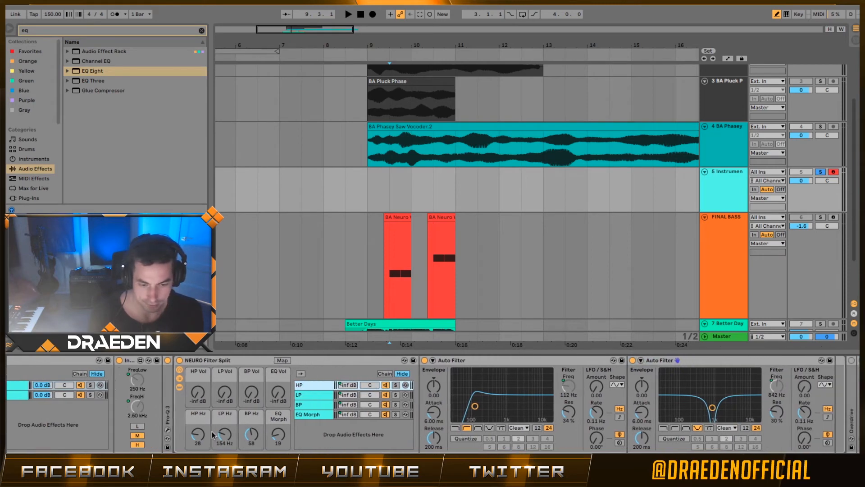
pyautogui.moveTo(204, 436); pyautogui.dragTo(225, 429)
pyautogui.click(315, 395)
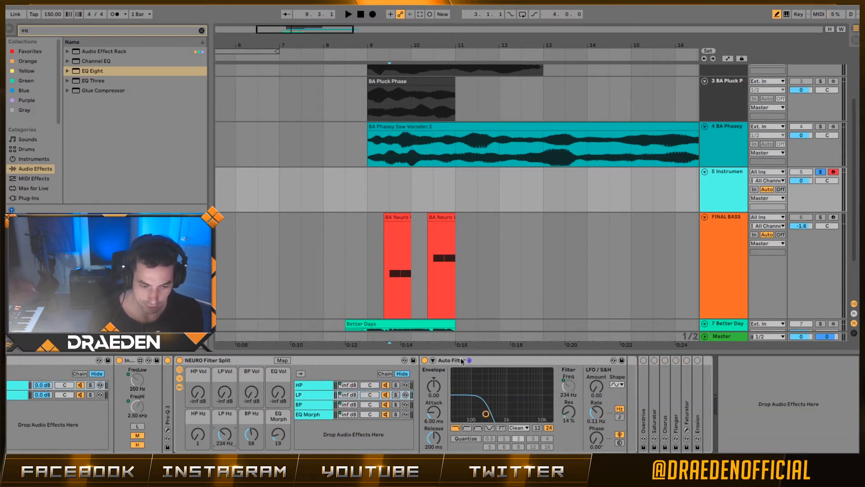
# Expand EQ Eight in the BP chain and lower the BP Hz macro to 25
pyautogui.click(298, 405)
pyautogui.doubleClick(424, 390)
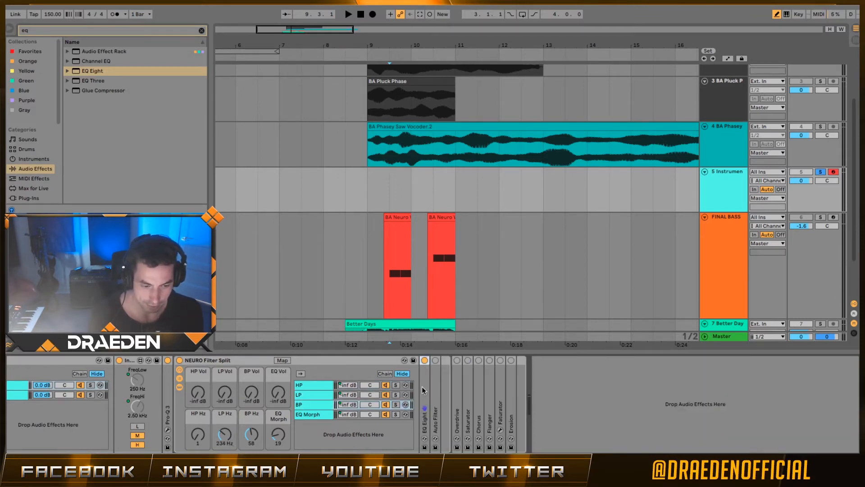
pyautogui.moveTo(258, 438)
pyautogui.mouseDown()
pyautogui.moveTo(259, 428)
pyautogui.moveTo(258, 446)
pyautogui.mouseUp()
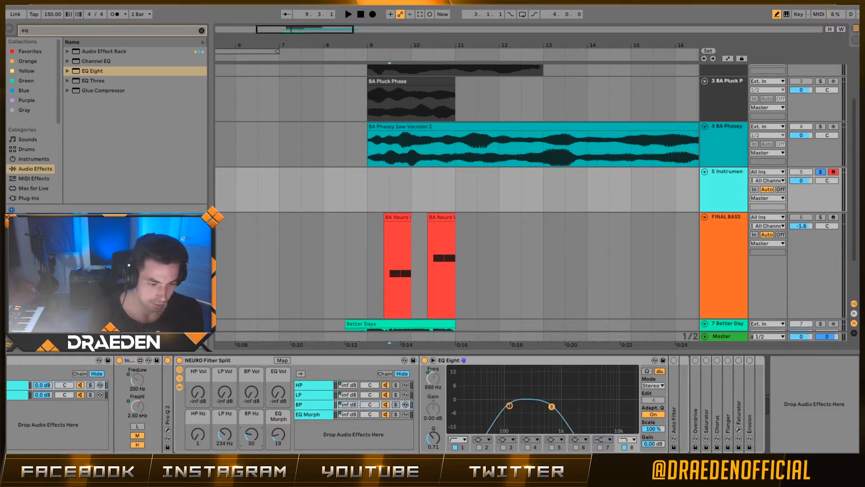
# Expand EQ Eight in the EQ Morph chain and set the EQ Morph macro to 0
pyautogui.click(310, 414)
pyautogui.doubleClick(425, 392)
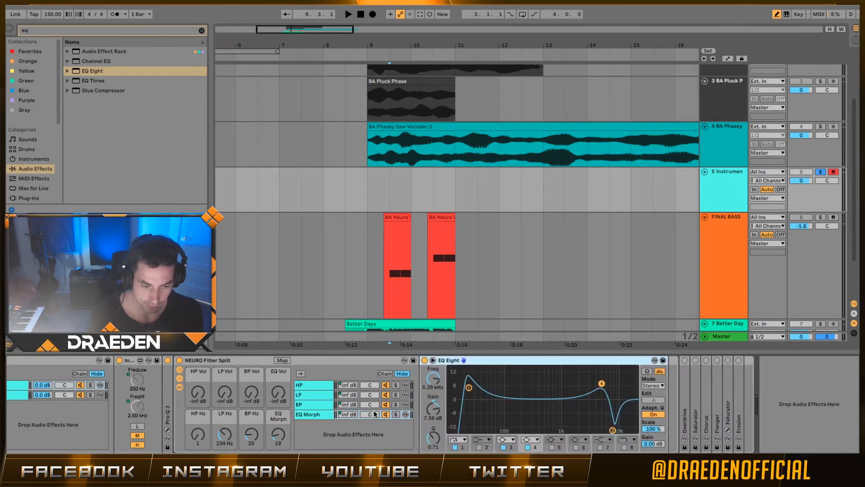
pyautogui.moveTo(282, 437)
pyautogui.mouseDown()
pyautogui.moveTo(282, 419)
pyautogui.moveTo(288, 437)
pyautogui.mouseUp()
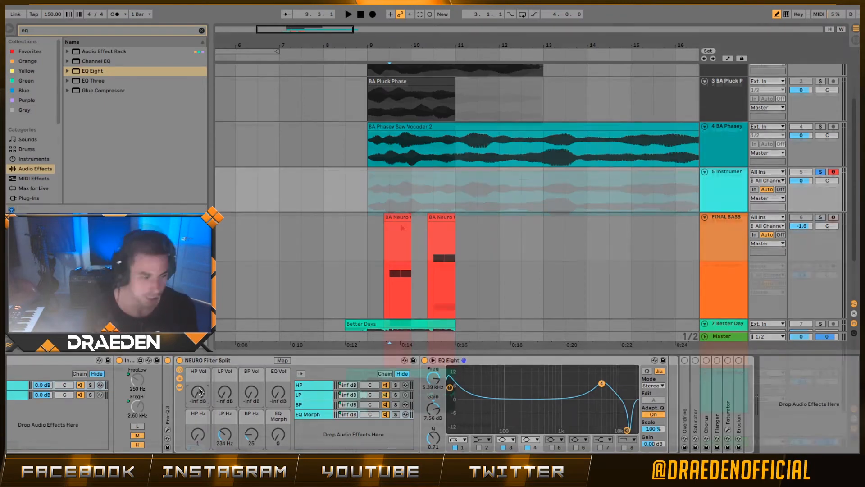
# Create a two-beat MIDI clip at 9.3 on track 5 and fill it with two consecutive one-beat G0 notes
pyautogui.hotkey('ctrl', 'alt', 'l')
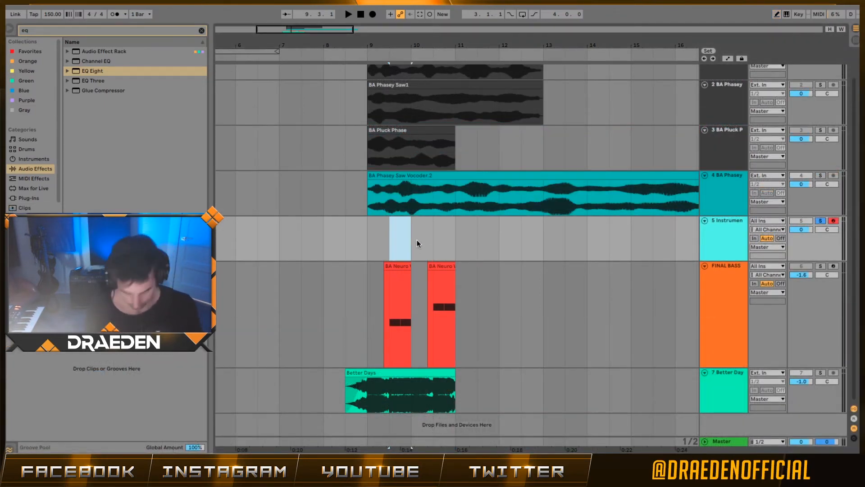
pyautogui.hotkey('ctrl', 'shift', 'm')
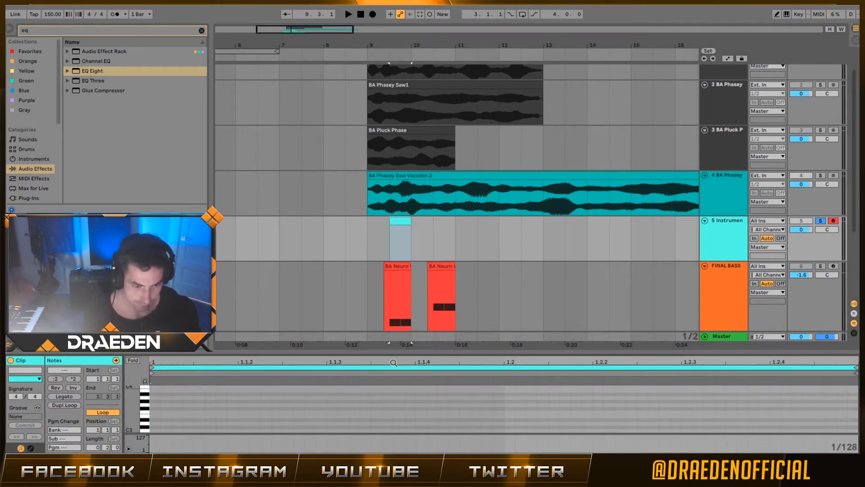
pyautogui.moveTo(401, 354); pyautogui.dragTo(396, 190)
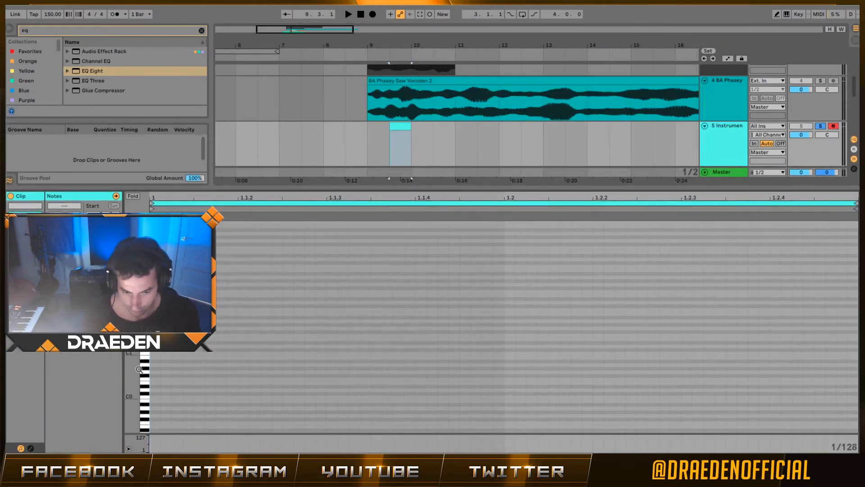
pyautogui.moveTo(139, 369)
pyautogui.mouseDown()
pyautogui.moveTo(167, 388)
pyautogui.moveTo(180, 377)
pyautogui.moveTo(502, 386)
pyautogui.mouseUp()
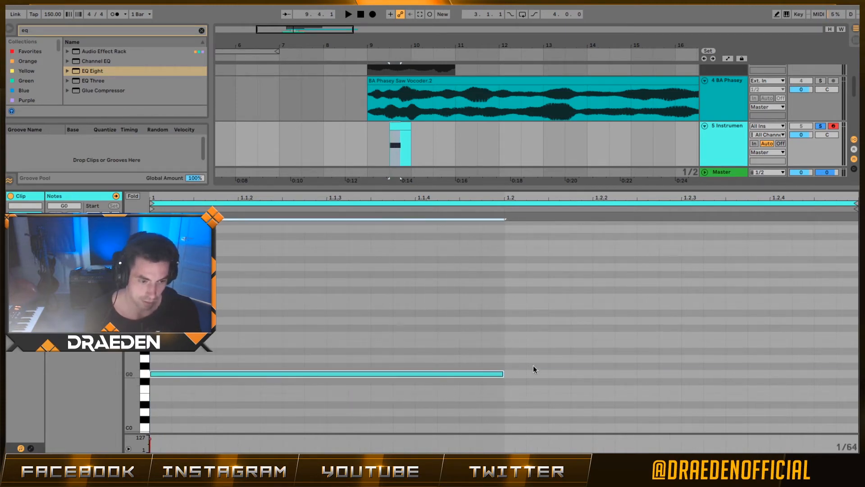
pyautogui.hotkey('ctrl', 'd')
# Copy the MIDI clip to 10.3, transpose the copy's notes up to A0, and play it
pyautogui.moveTo(400, 126); pyautogui.dragTo(453, 133)
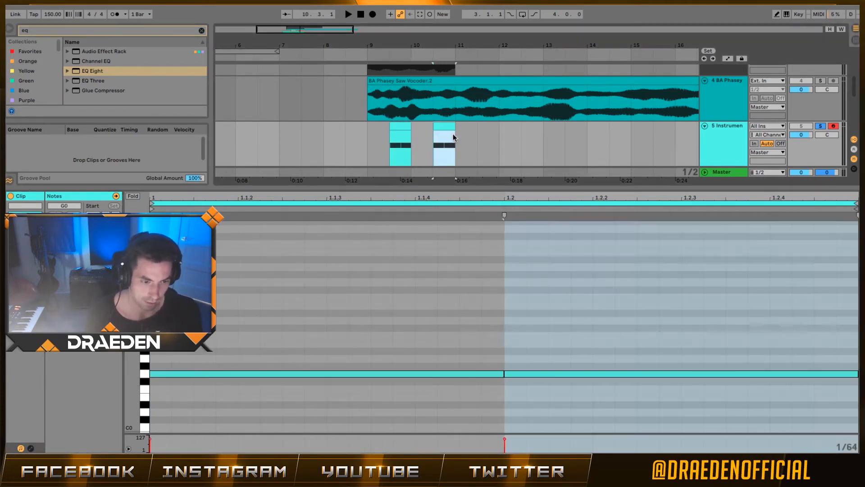
pyautogui.click(473, 329)
pyautogui.press('super+a')
pyautogui.press('Up')
pyautogui.press('Up')
pyautogui.press('space')
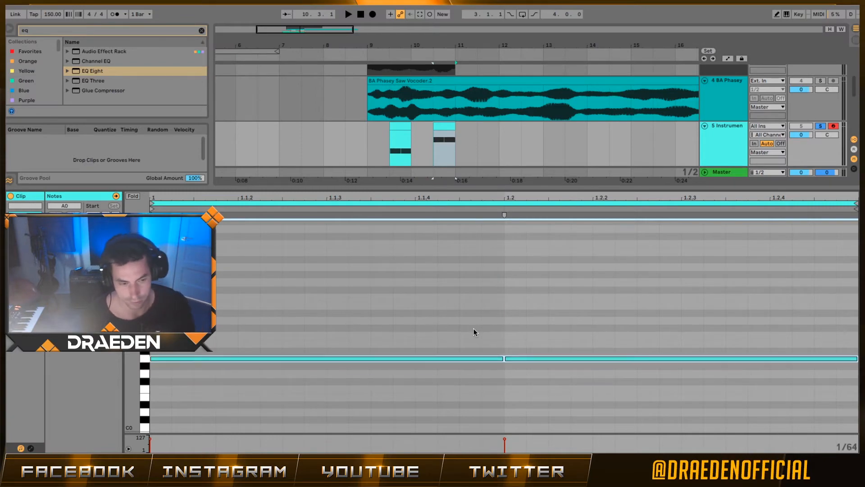
# Switch off the NEURO Filter Split rack on track 5 and play back the new MIDI clips
pyautogui.moveTo(700, 188); pyautogui.dragTo(701, 354)
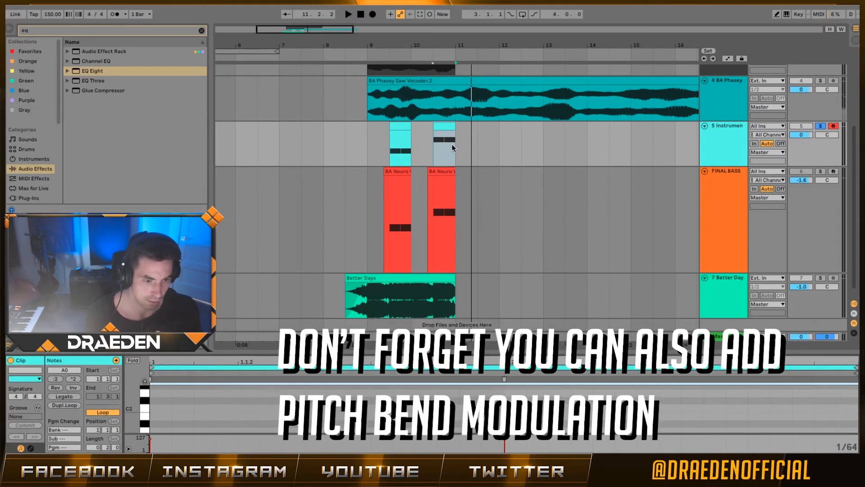
pyautogui.click(395, 125)
pyautogui.doubleClick(717, 152)
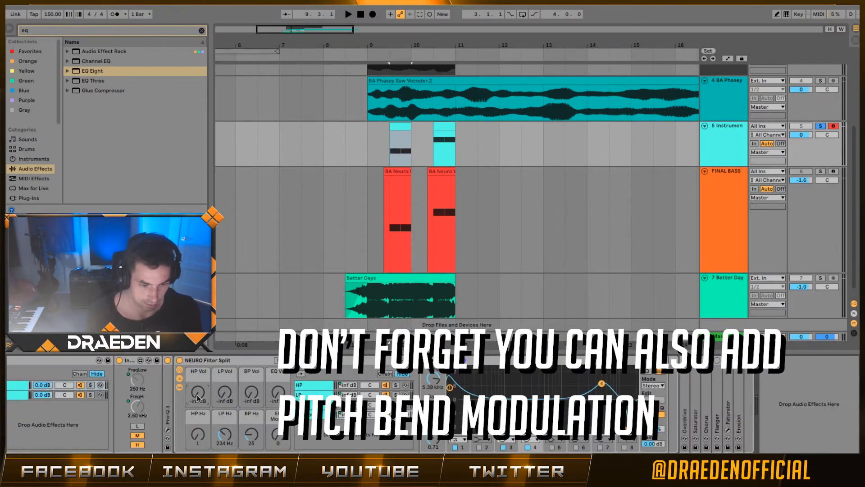
pyautogui.click(229, 361)
pyautogui.click(179, 360)
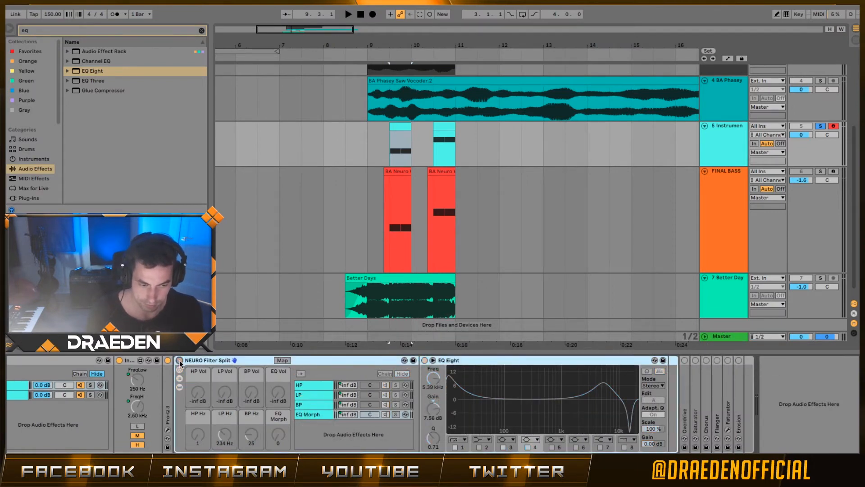
pyautogui.hscroll(-3, 180, 359)
pyautogui.press('space')
pyautogui.press('space')
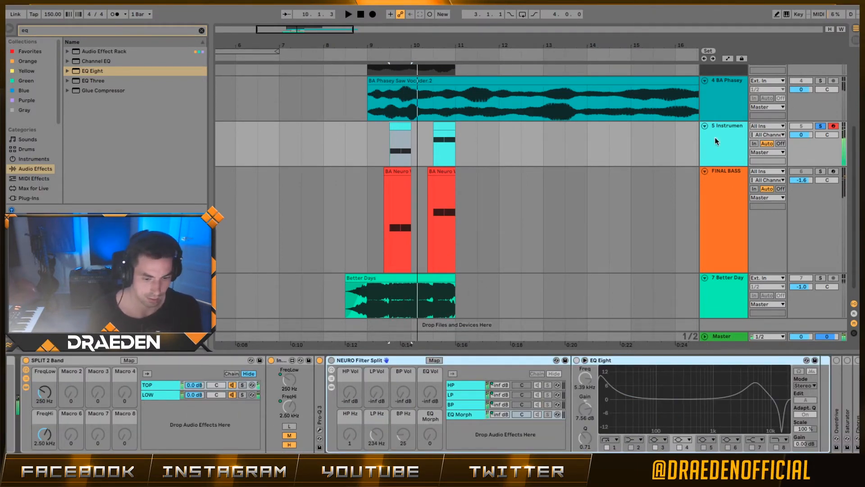
pyautogui.hscroll(-3, 241, 412)
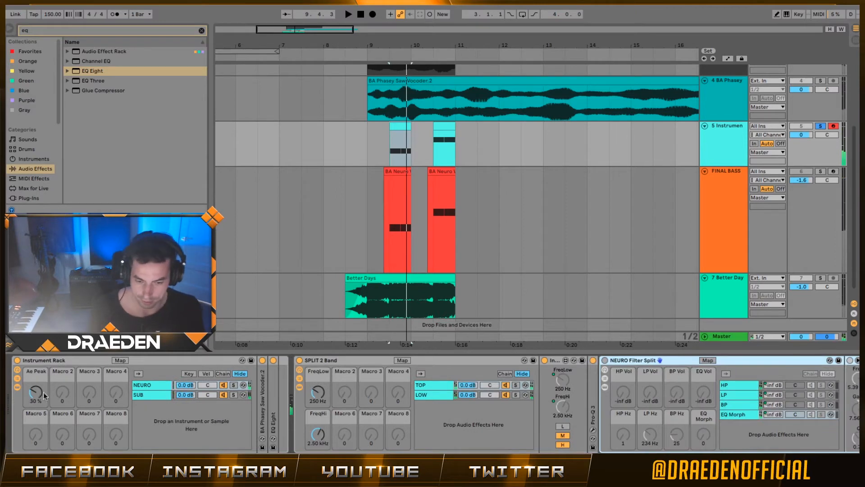
# Draw stepped Ae Peak automation over track 5's clips, with 0% on the first clip's first beat and 76% on the second clip's second beat
pyautogui.press('a')
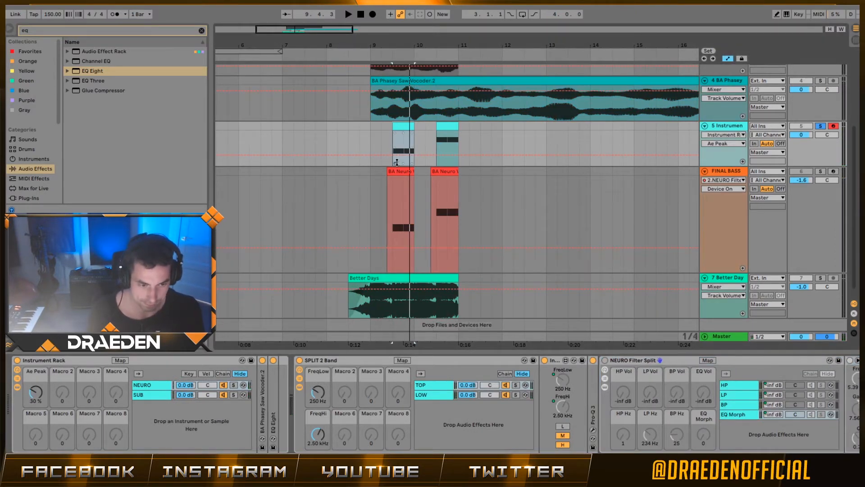
pyautogui.press('space')
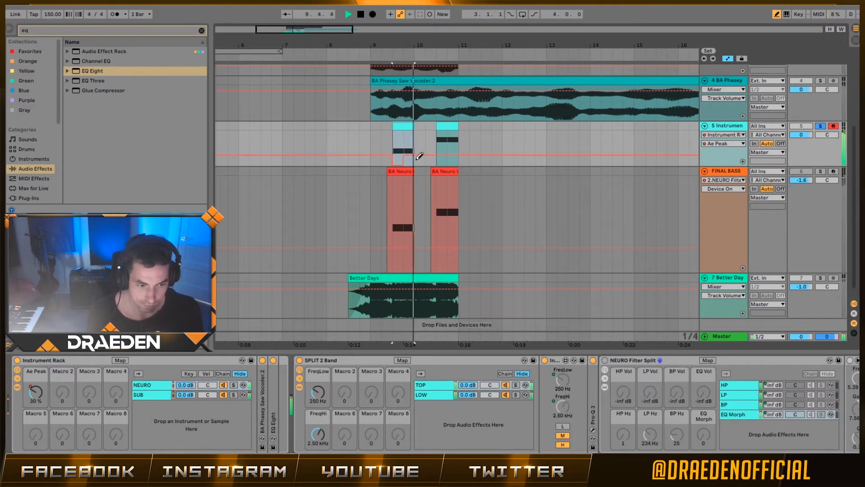
pyautogui.click(444, 147)
pyautogui.click(452, 140)
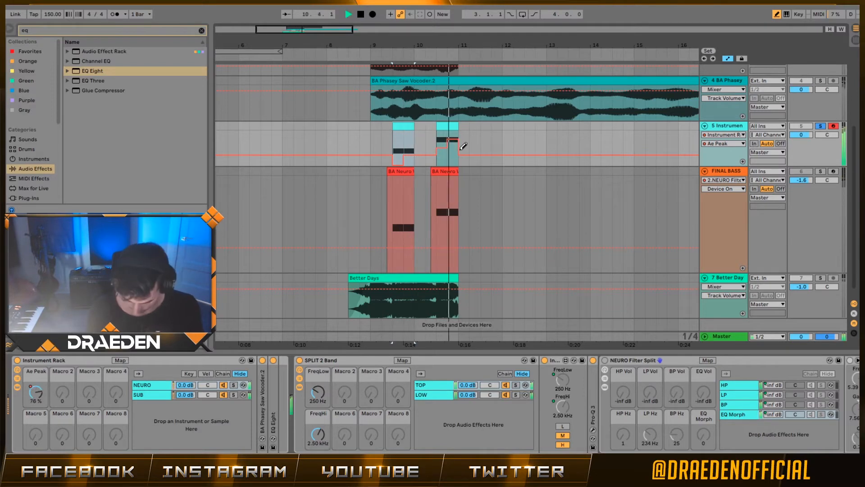
pyautogui.press('b')
pyautogui.press('space')
pyautogui.press('space')
pyautogui.press('b')
pyautogui.press('space')
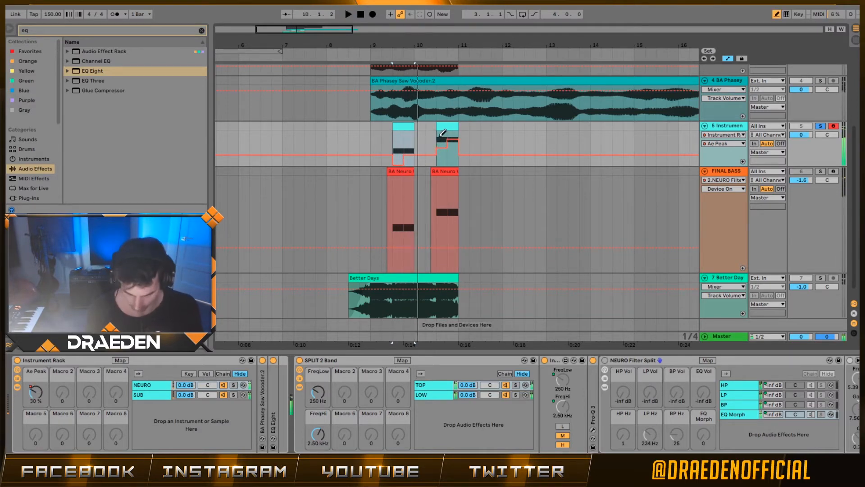
# Raise the Ae Peak automation on the second clip's first beat above its second beat, auditioning the changes, and hide the automation
pyautogui.click(441, 135)
pyautogui.press('space')
pyautogui.click(441, 126)
pyautogui.press('space')
pyautogui.press('space')
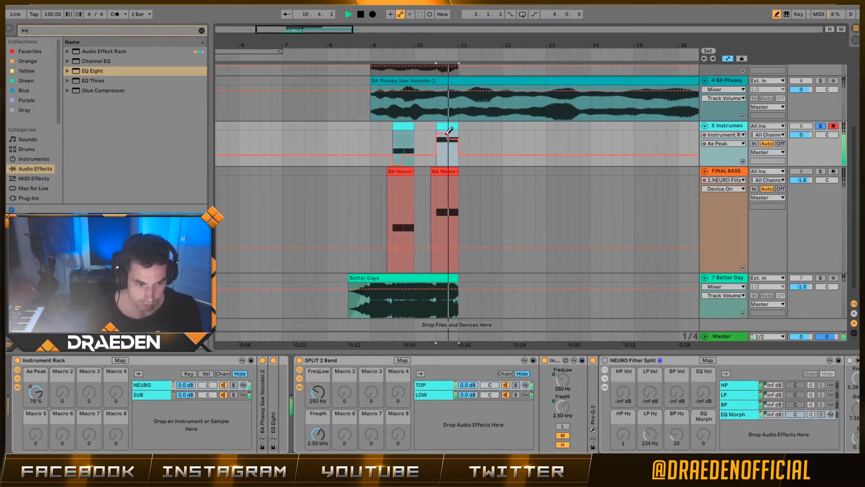
pyautogui.click(443, 130)
pyautogui.press('space')
pyautogui.press('space')
pyautogui.click(452, 157)
pyautogui.press('space')
pyautogui.press('space')
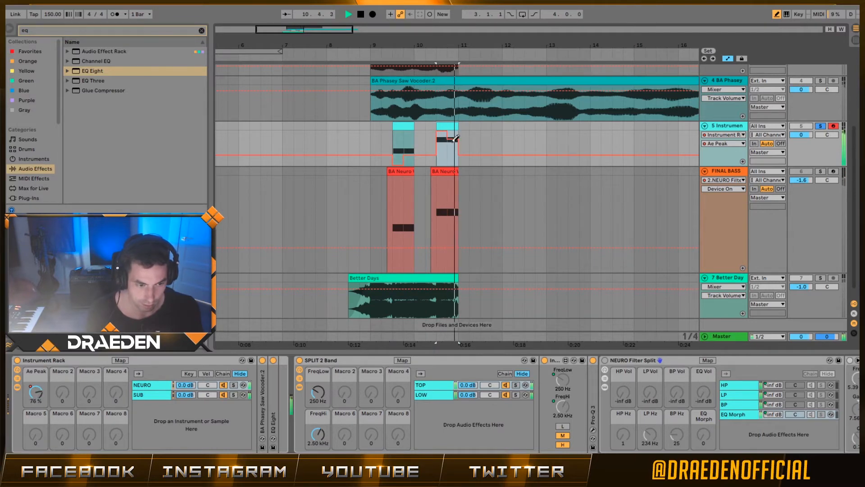
pyautogui.press('space')
pyautogui.press('b')
pyautogui.click(395, 126)
pyautogui.press('a')
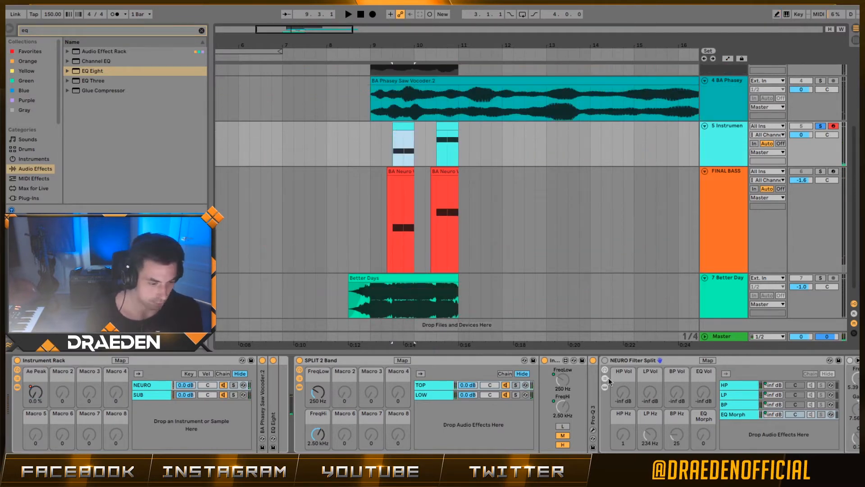
# Switch NEURO Filter Split back on, set its HP Vol macro to -6.218 dB, and play the first MIDI clip
pyautogui.click(605, 361)
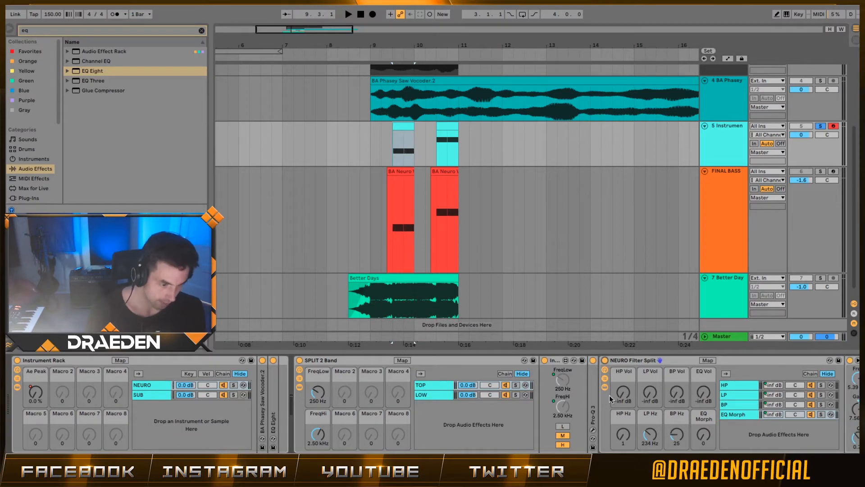
pyautogui.hscroll(3, 610, 398)
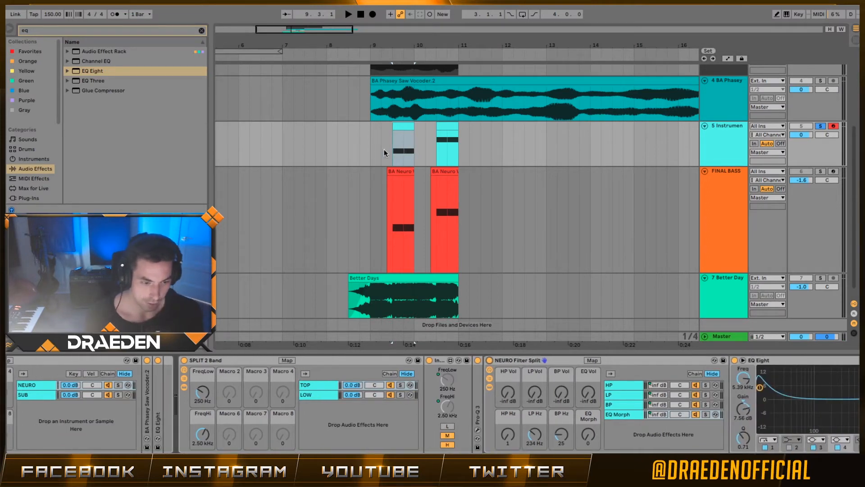
pyautogui.click(386, 153)
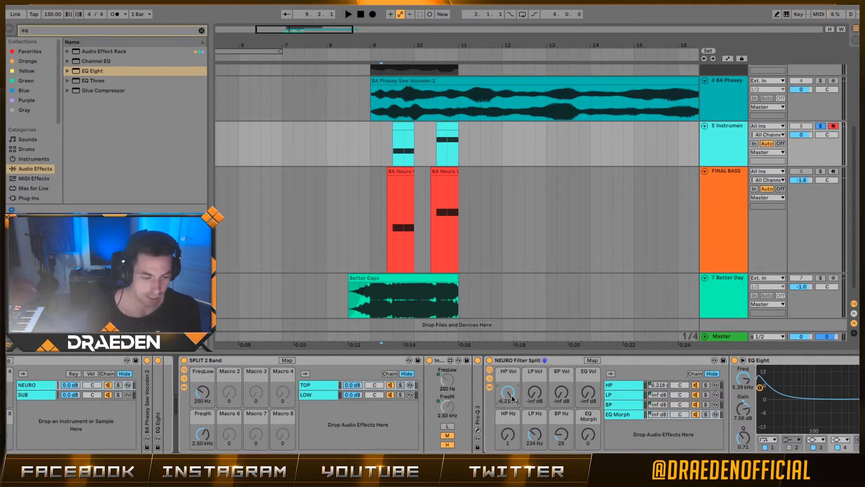
pyautogui.moveTo(301, 28); pyautogui.dragTo(373, 179)
pyautogui.press('space')
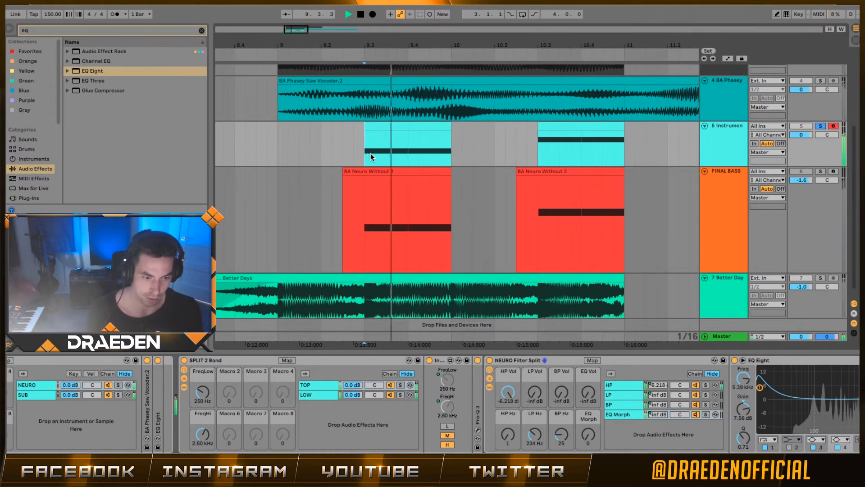
# Set NEURO Filter Split's HP Vol to -6.0 dB and HP Hz to 4, auditioning the first MIDI clip on track 5
pyautogui.press('space')
pyautogui.press('space')
pyautogui.press('space')
pyautogui.press('space')
pyautogui.moveTo(516, 394); pyautogui.dragTo(516, 394)
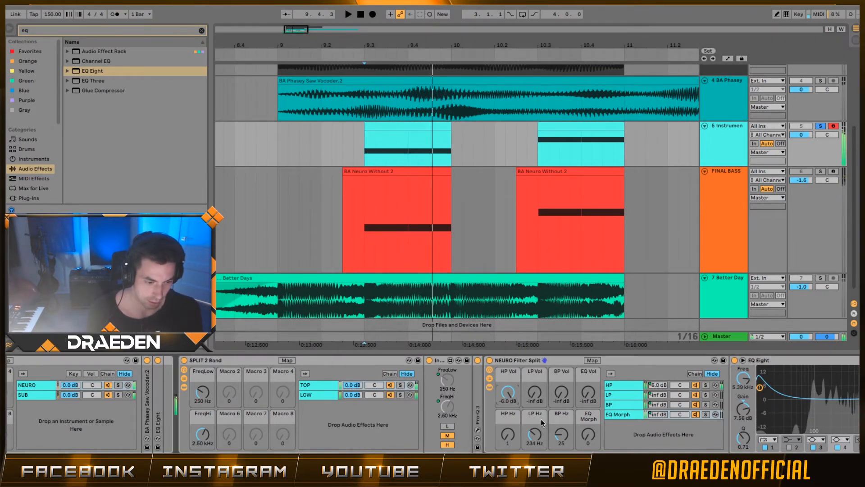
pyautogui.moveTo(504, 438)
pyautogui.mouseDown()
pyautogui.moveTo(503, 409)
pyautogui.moveTo(504, 438)
pyautogui.mouseUp()
pyautogui.press('space')
pyautogui.press('space')
pyautogui.press('space')
pyautogui.press('space')
pyautogui.press('space')
pyautogui.press('space')
pyautogui.press('space')
pyautogui.press('space')
pyautogui.press('space')
pyautogui.press('space')
pyautogui.press('space')
pyautogui.press('space')
# Turn HP Vol down to -inf dB, raise LP Vol to -6.0 dB and set LP Hz to 486 Hz, auditioning the first clip
pyautogui.moveTo(515, 391)
pyautogui.mouseDown()
pyautogui.moveTo(515, 428)
pyautogui.moveTo(535, 356)
pyautogui.mouseUp()
pyautogui.press('space')
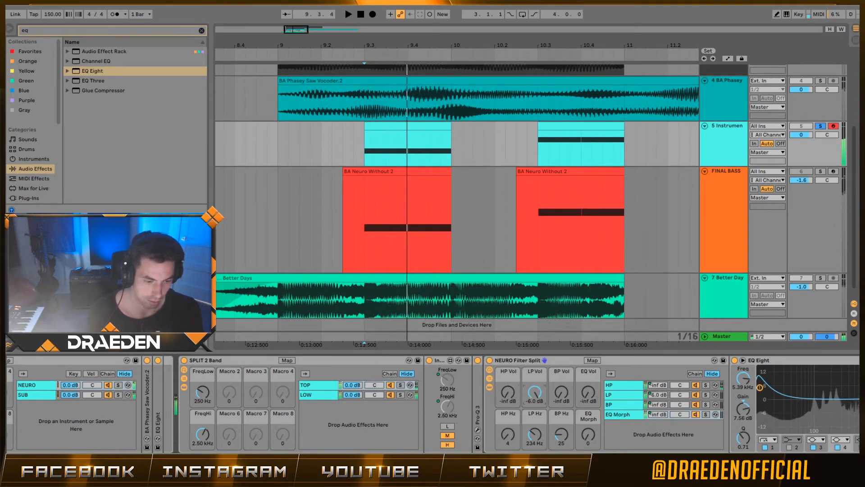
pyautogui.press('space')
pyautogui.press('space')
pyautogui.moveTo(535, 433)
pyautogui.mouseDown()
pyautogui.moveTo(535, 457)
pyautogui.moveTo(535, 433)
pyautogui.mouseUp()
pyautogui.press('space')
pyautogui.press('space')
pyautogui.press('space')
pyautogui.press('space')
pyautogui.press('space')
pyautogui.press('space')
# Return LP Vol to -inf dB and draw HP Vol automation at -6.0 dB over the first clip's first beat
pyautogui.moveTo(531, 388); pyautogui.dragTo(531, 425)
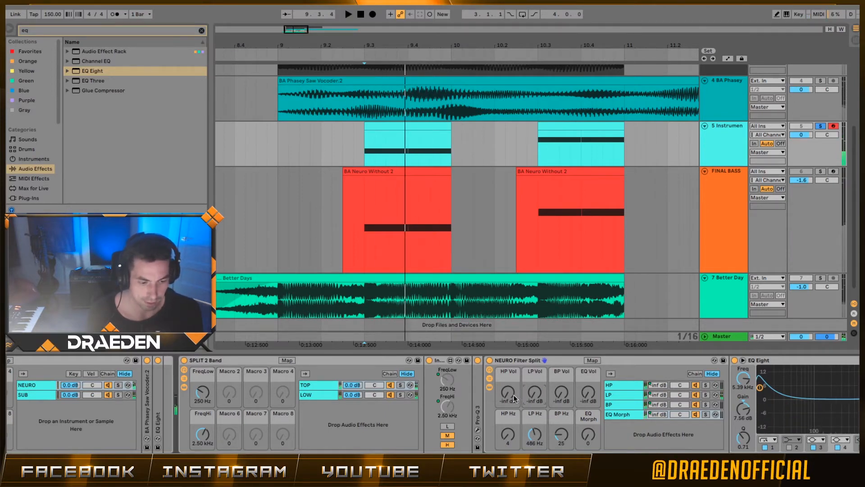
pyautogui.press('a')
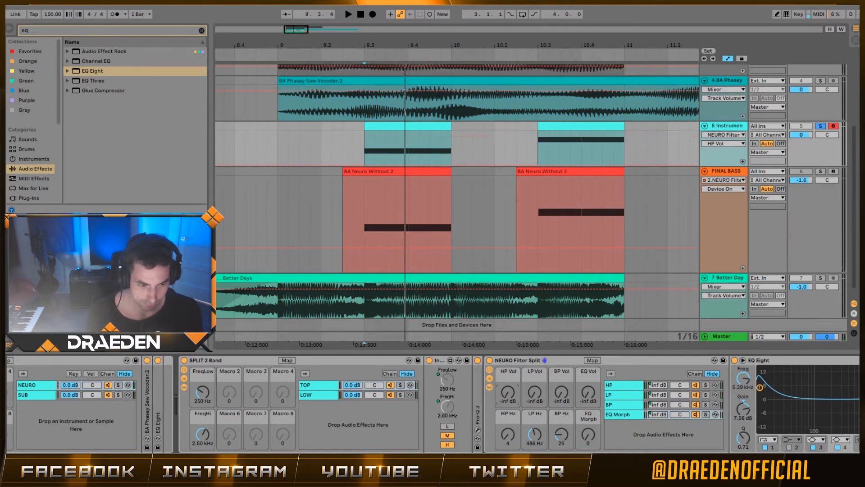
pyautogui.press('a')
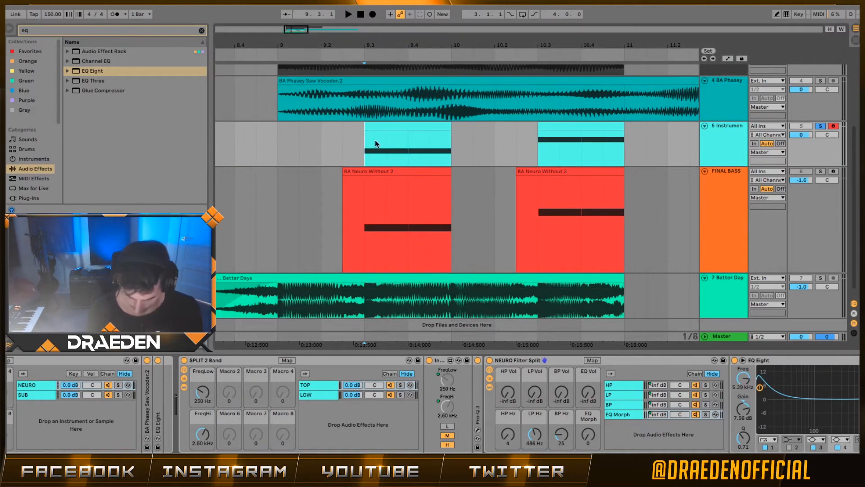
pyautogui.press('b')
pyautogui.press('a')
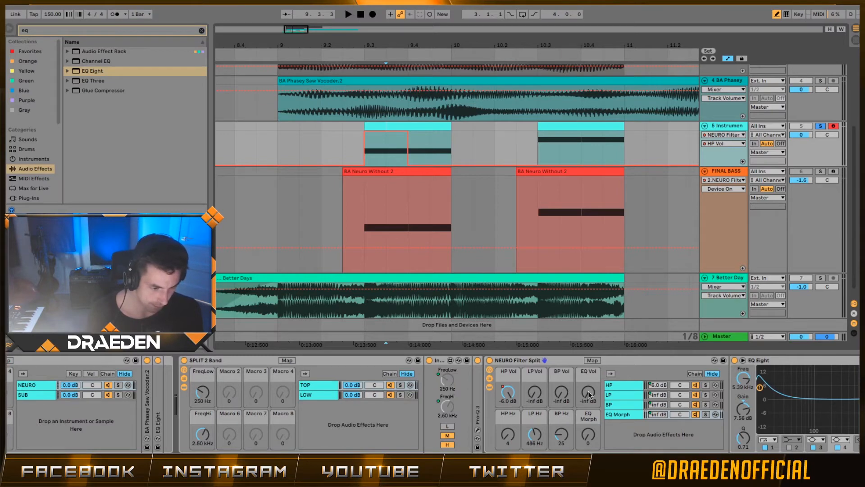
# Draw volume automation for BP on the first clip's second beat, LP on the second clip's first and EQ on its second; play it back
pyautogui.click(566, 395)
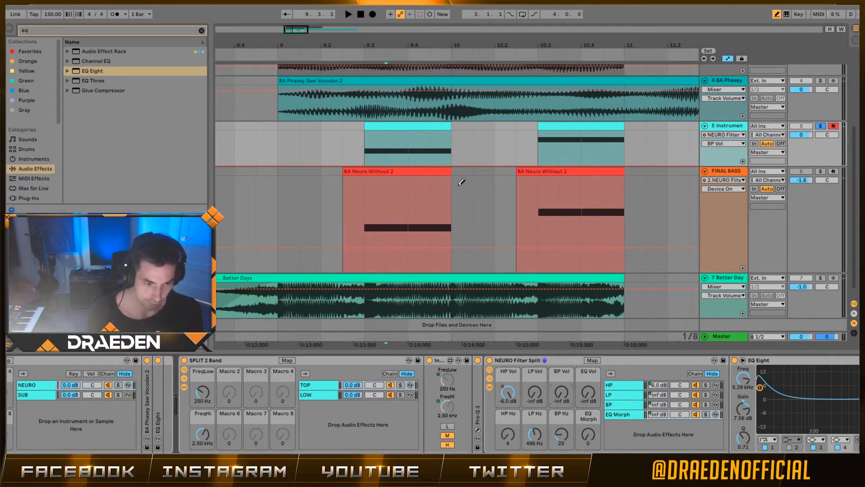
pyautogui.click(425, 139)
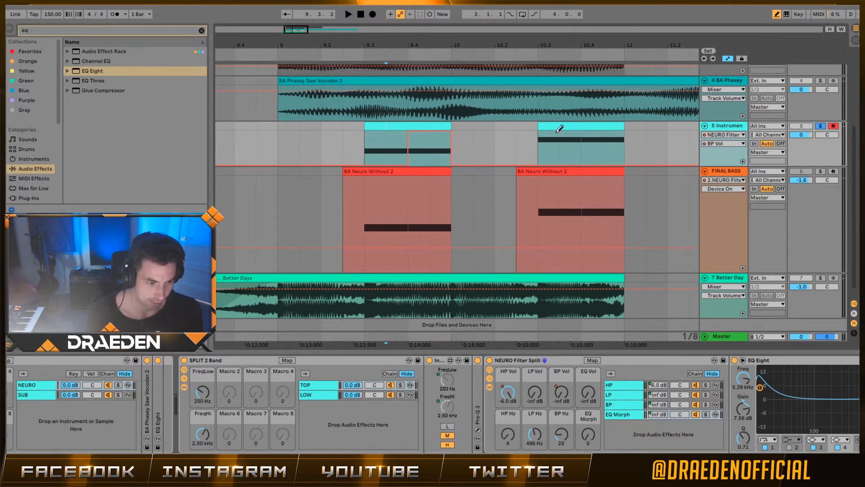
pyautogui.click(541, 393)
pyautogui.click(554, 139)
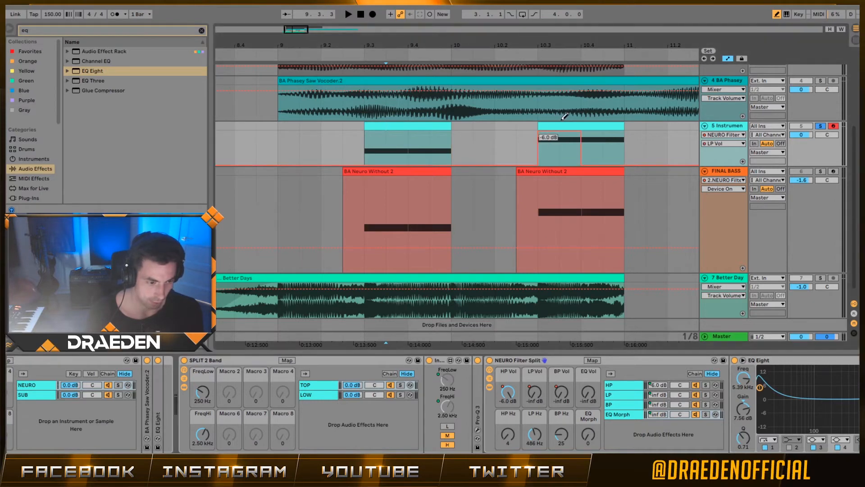
pyautogui.click(588, 391)
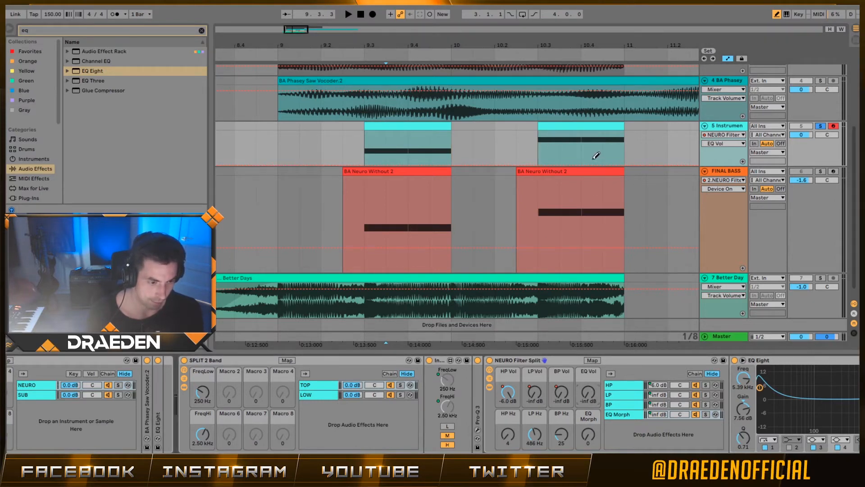
pyautogui.moveTo(596, 156); pyautogui.dragTo(597, 113)
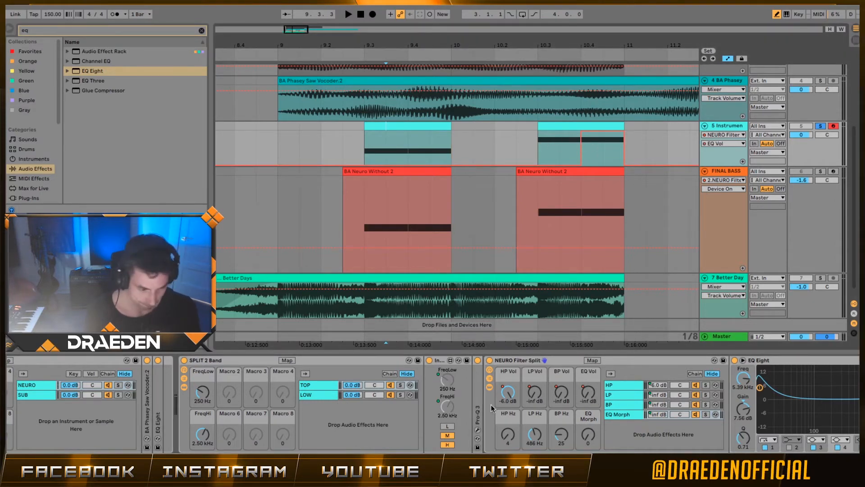
pyautogui.press('space')
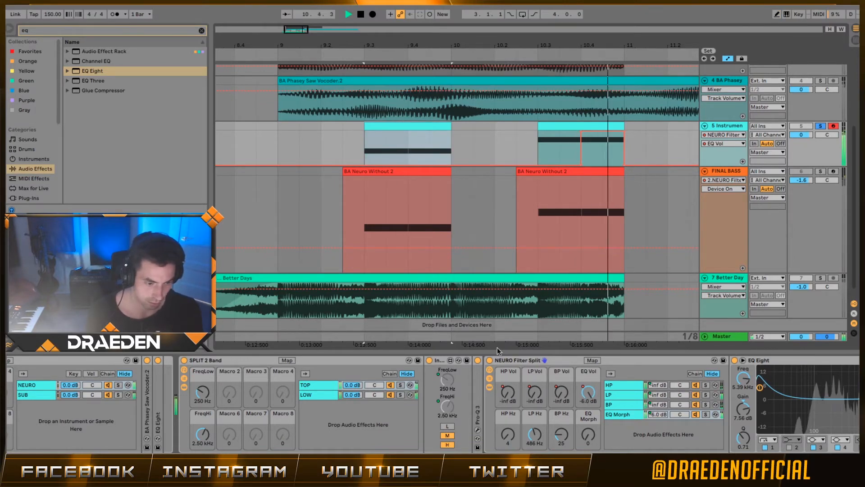
pyautogui.press('space')
# Shape HP Hz automation as a quick rise and fall over the first clip's first beat, settling at 14, and audition it
pyautogui.click(508, 392)
pyautogui.press('a')
pyautogui.press('a')
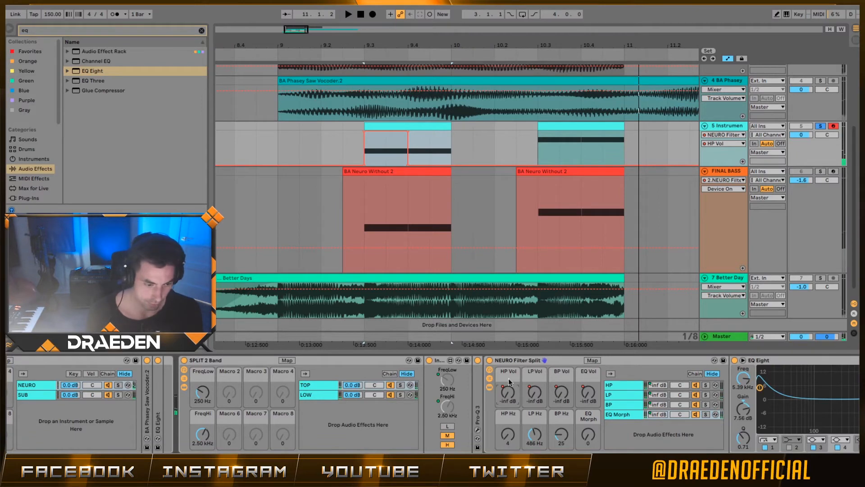
pyautogui.click(508, 435)
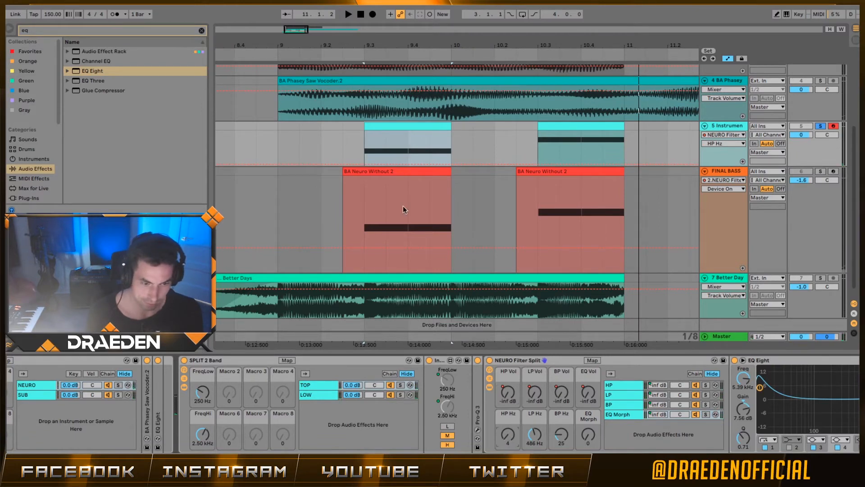
pyautogui.click(364, 158)
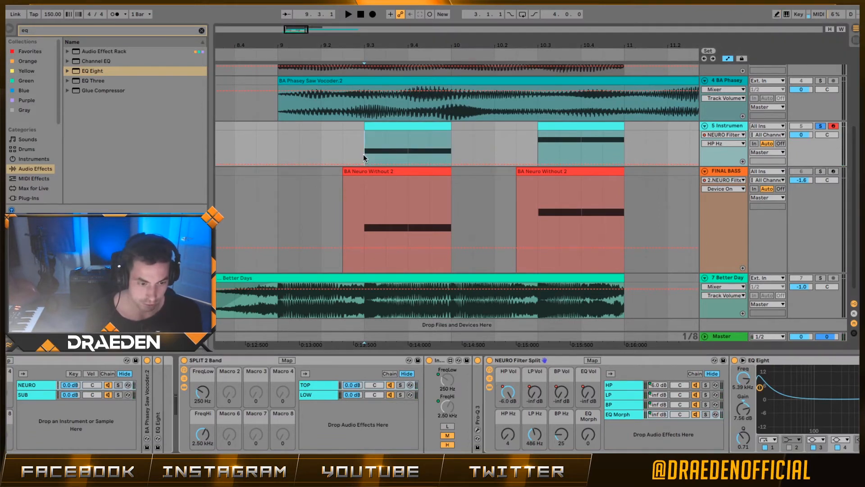
pyautogui.press('space')
pyautogui.moveTo(374, 164)
pyautogui.mouseDown()
pyautogui.moveTo(374, 149)
pyautogui.moveTo(407, 161)
pyautogui.moveTo(375, 154)
pyautogui.mouseUp()
pyautogui.press('space')
pyautogui.press('space')
pyautogui.press('space')
pyautogui.press('space')
pyautogui.press('space')
pyautogui.press('space')
pyautogui.press('space')
pyautogui.press('space')
pyautogui.press('space')
pyautogui.press('space')
pyautogui.press('space')
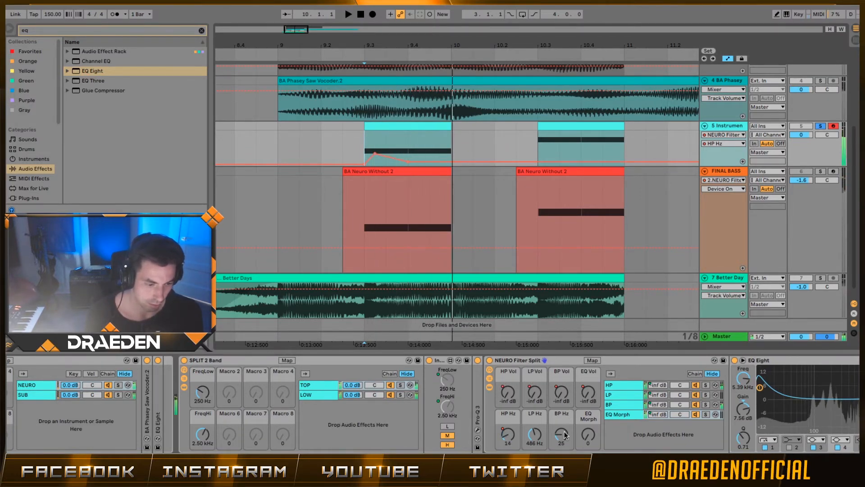
# Draw BP Hz automation falling to 13 across the first clip's second beat, auditioning the sweep
pyautogui.click(563, 432)
pyautogui.moveTo(409, 158); pyautogui.dragTo(453, 151)
pyautogui.press('space')
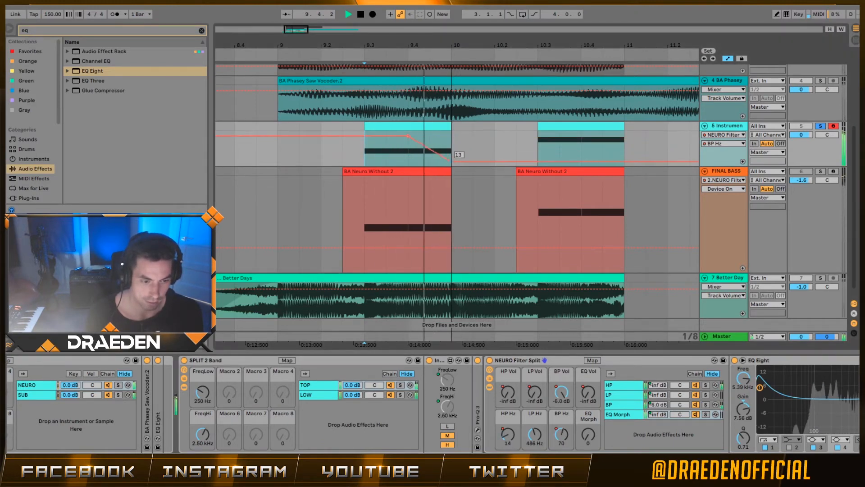
pyautogui.press('space')
pyautogui.press('space')
pyautogui.press('space')
pyautogui.press('space')
# Reshape the BP Hz automation to start at 38, peak early in the first clip's second beat and settle at 45
pyautogui.moveTo(408, 136); pyautogui.dragTo(408, 155)
pyautogui.press('space')
pyautogui.press('space')
pyautogui.press('space')
pyautogui.press('space')
pyautogui.press('space')
pyautogui.press('space')
pyautogui.press('space')
pyautogui.press('space')
pyautogui.press('space')
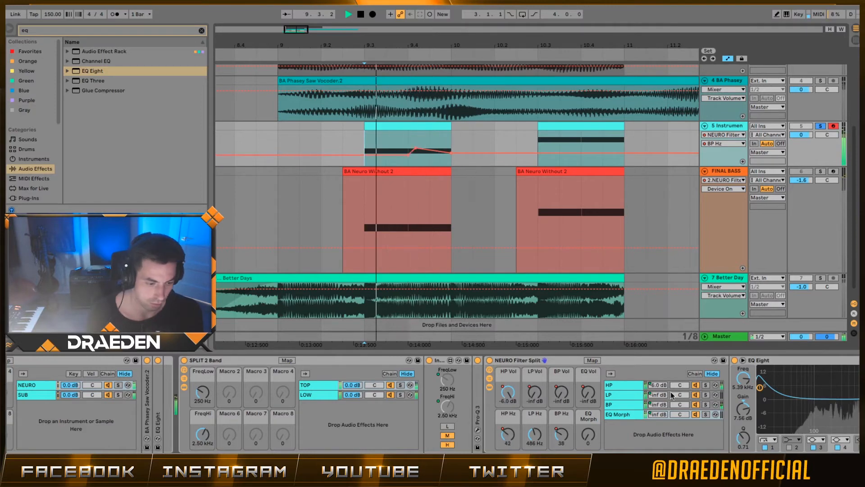
# Draw LP Hz automation rising from 486 Hz to 19.9 kHz across the second clip's first beat and audition it
pyautogui.click(558, 127)
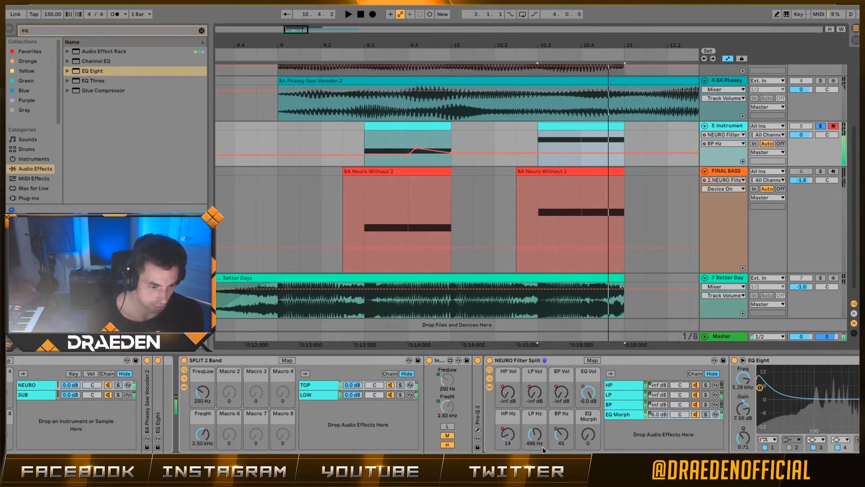
pyautogui.press('space')
pyautogui.click(539, 422)
pyautogui.click(535, 150)
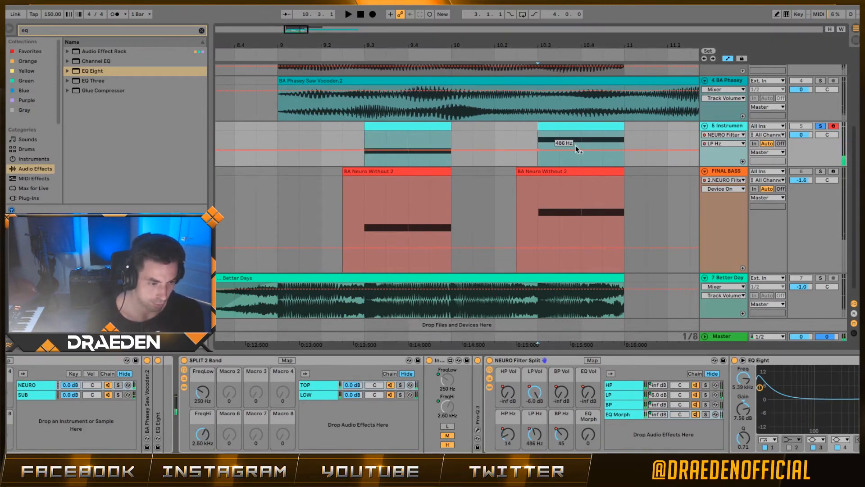
pyautogui.press('space')
pyautogui.moveTo(576, 149); pyautogui.dragTo(576, 131)
pyautogui.press('space')
pyautogui.press('space')
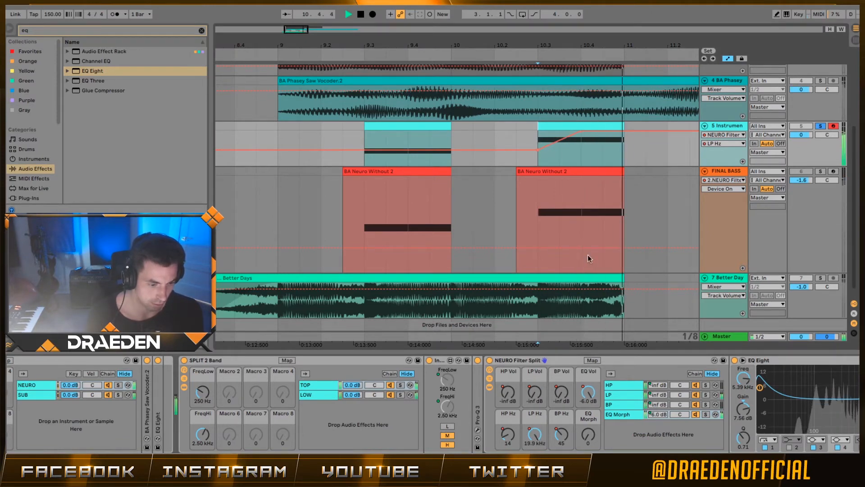
pyautogui.press('space')
pyautogui.press('space')
# Shape EQ Morph automation to jump from 0 at the second clip's second beat, then ease down to about 43, auditioning the changes
pyautogui.click(588, 428)
pyautogui.press('space')
pyautogui.click(581, 165)
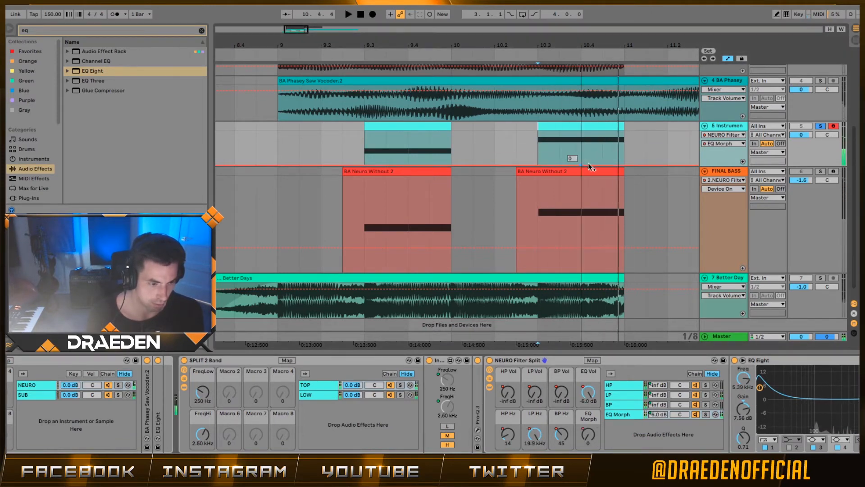
pyautogui.press('space')
pyautogui.moveTo(606, 165); pyautogui.dragTo(586, 147)
pyautogui.press('space')
pyautogui.press('space')
pyautogui.press('space')
pyautogui.press('space')
pyautogui.press('space')
pyautogui.press('space')
pyautogui.press('space')
pyautogui.press('space')
pyautogui.press('space')
pyautogui.press('space')
pyautogui.press('space')
pyautogui.press('space')
pyautogui.press('space')
pyautogui.press('space')
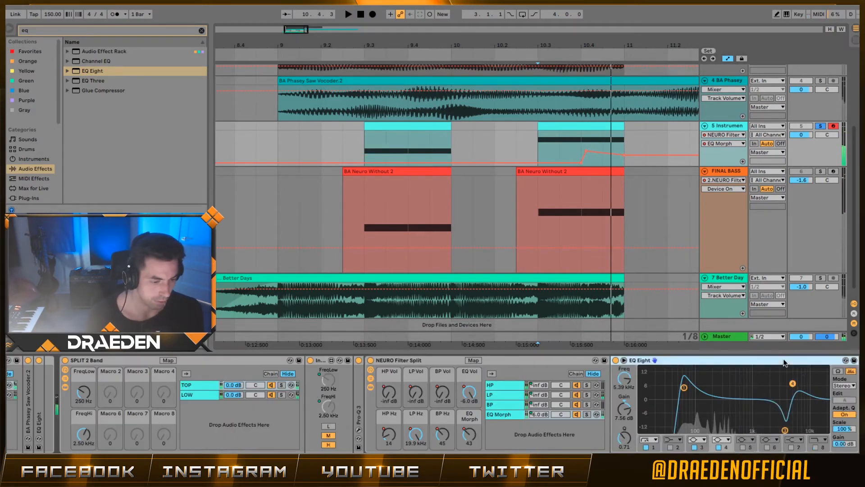
# Delete the EQ Eight following NEURO Filter Split and collapse the rack
pyautogui.press('Delete')
pyautogui.doubleClick(453, 358)
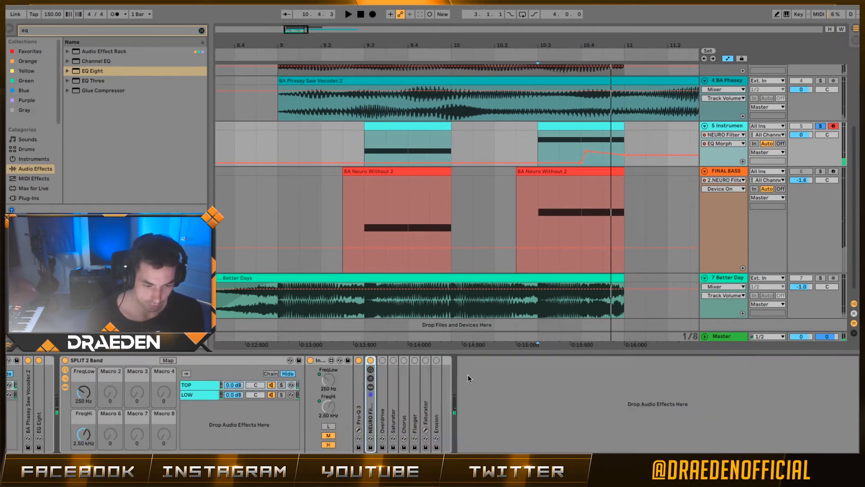
# Expand and switch on Overdrive, compare its Tone at 0% and 100% on the first clip, keep 100%, and collapse the device
pyautogui.doubleClick(380, 383)
pyautogui.click(395, 130)
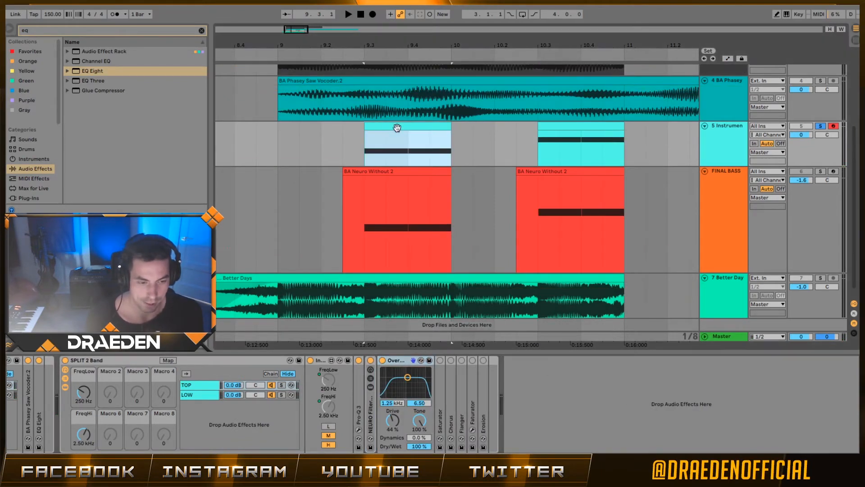
pyautogui.press('space')
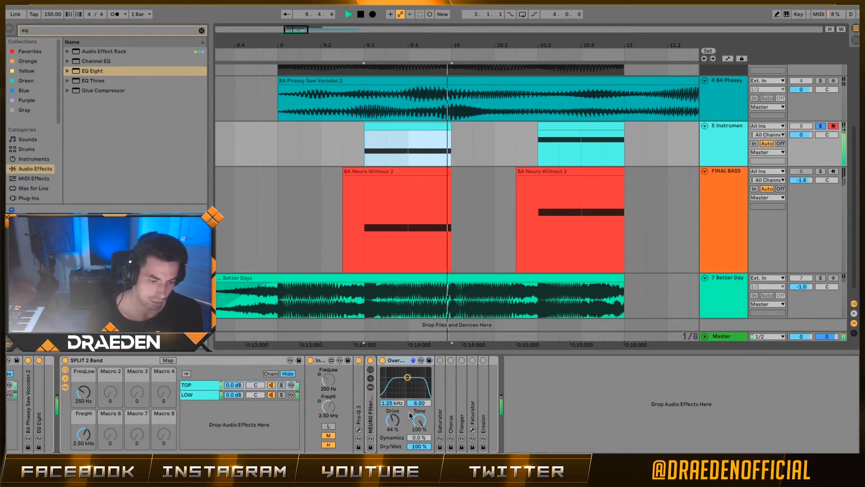
pyautogui.press('space')
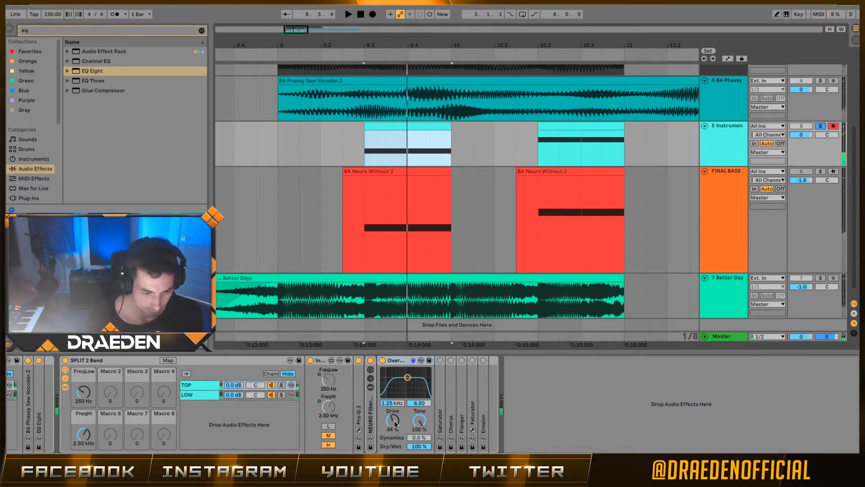
pyautogui.click(425, 424)
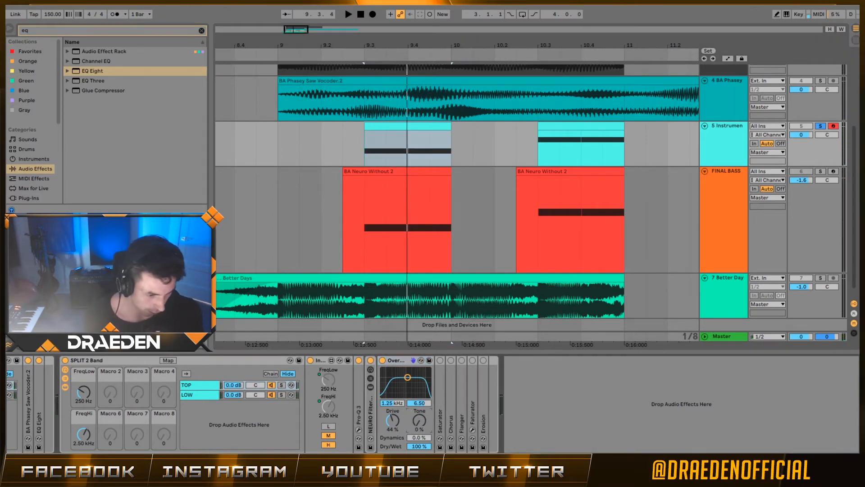
pyautogui.press('space')
pyautogui.press('space')
pyautogui.press('space')
pyautogui.press('space')
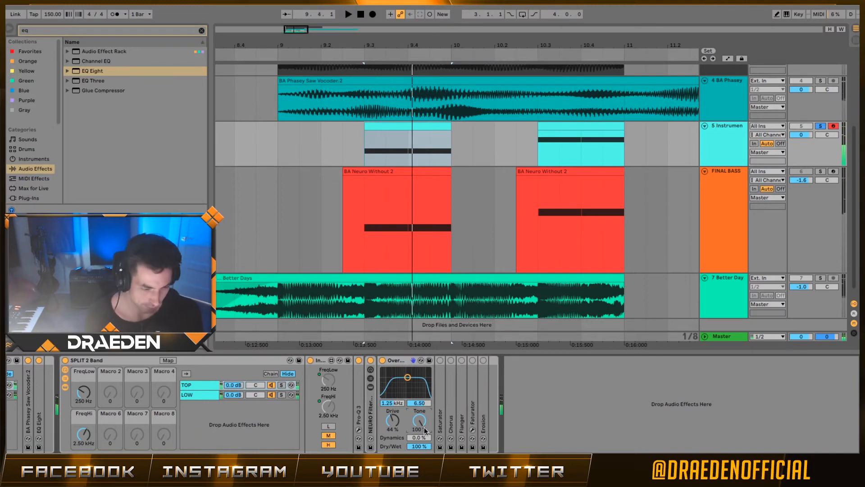
pyautogui.doubleClick(398, 364)
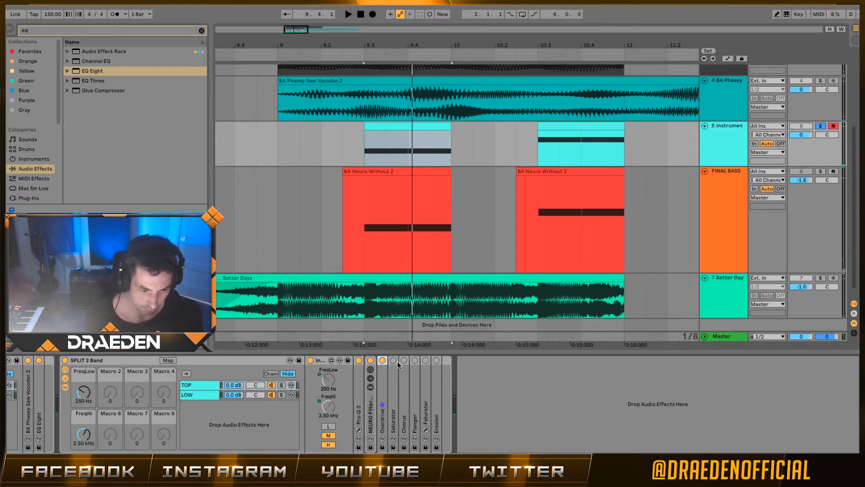
# Expand and switch on Saturator, set its Drive to 4.00 dB while auditioning the first clip, and collapse the device
pyautogui.doubleClick(396, 361)
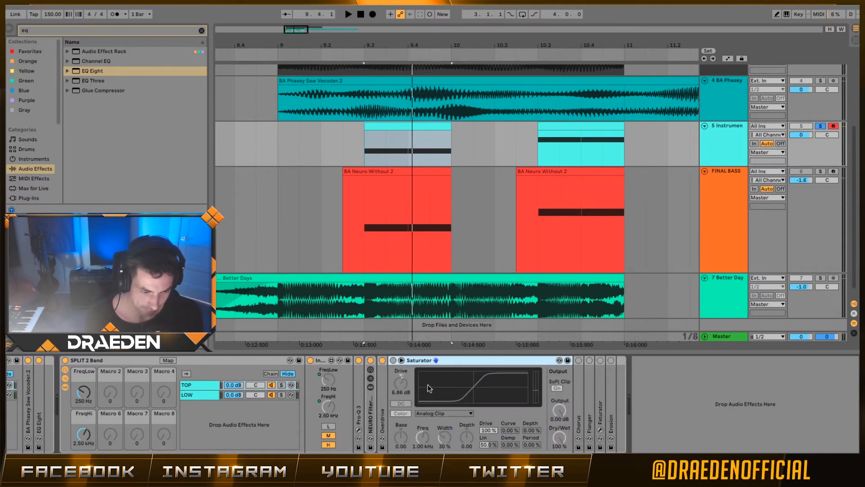
pyautogui.click(393, 361)
pyautogui.press('space')
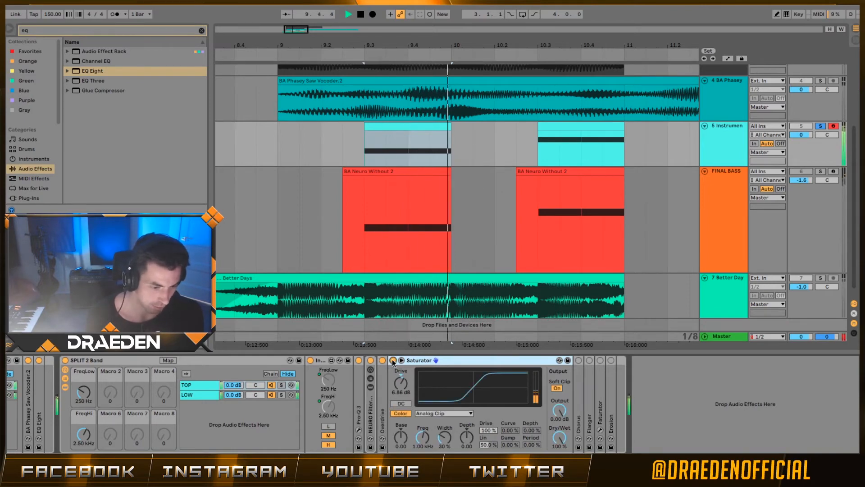
pyautogui.press('space')
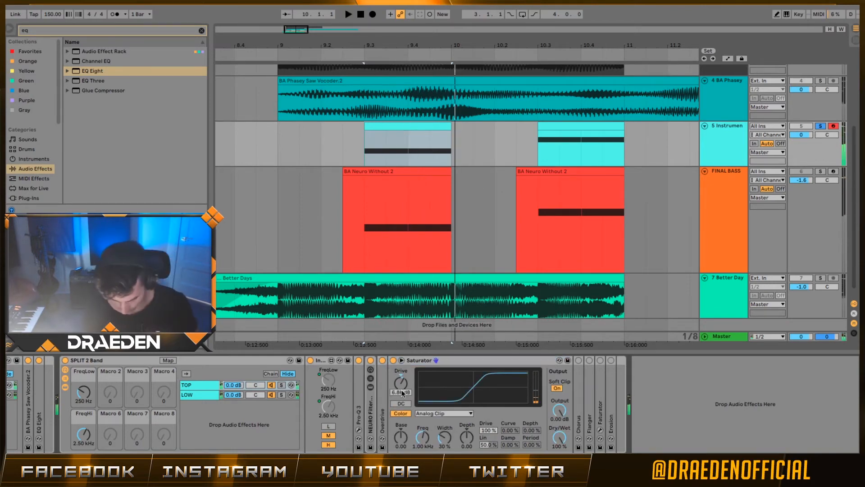
pyautogui.press('space')
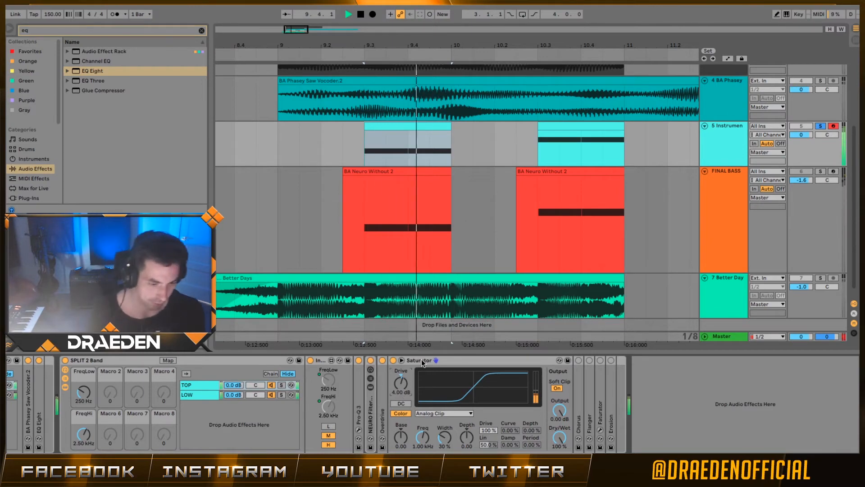
pyautogui.press('space')
pyautogui.doubleClick(432, 361)
# Expand and switch on Chorus, compare the first clip with it active and bypassed, keep it on, and collapse the device
pyautogui.press('space')
pyautogui.press('space')
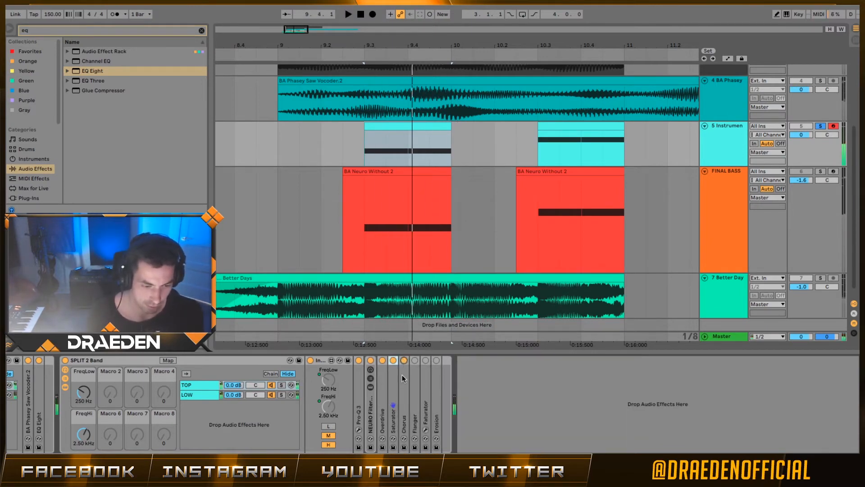
pyautogui.doubleClick(402, 375)
pyautogui.press('space')
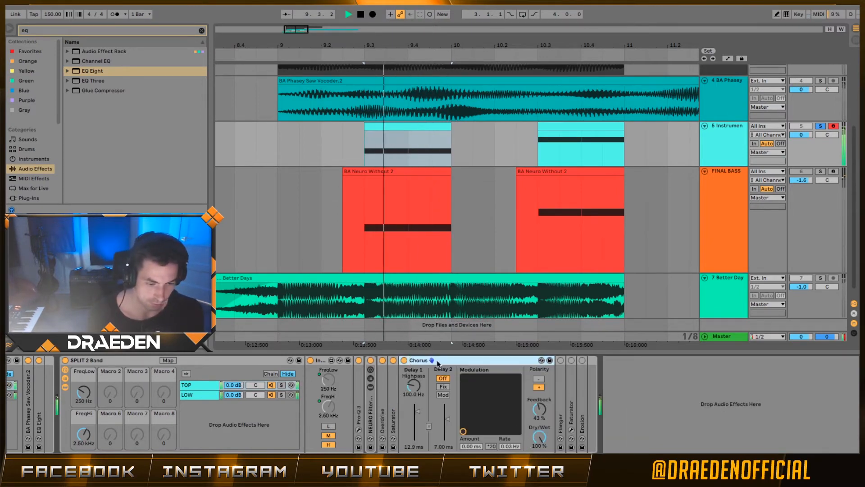
pyautogui.click(404, 360)
pyautogui.press('space')
pyautogui.press('space')
pyautogui.click(404, 360)
pyautogui.press('space')
pyautogui.press('space')
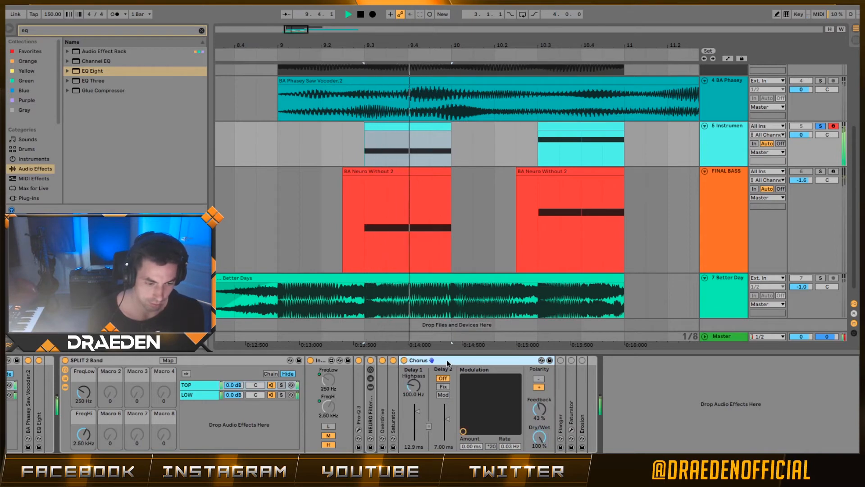
pyautogui.doubleClick(448, 363)
# Set Flanger's Dry/Wet to about 43% and collapse it, and switch on Faturator and check its settings in the plug-in window
pyautogui.doubleClick(417, 362)
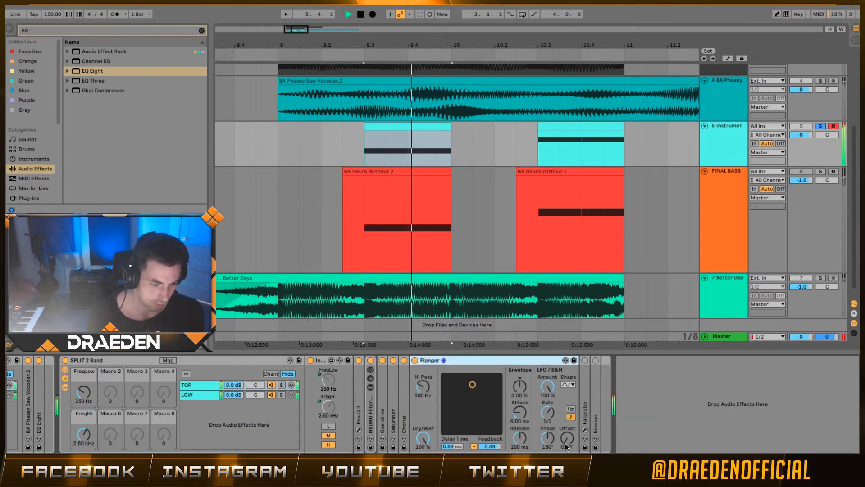
pyautogui.moveTo(422, 436); pyautogui.dragTo(423, 454)
pyautogui.click(584, 360)
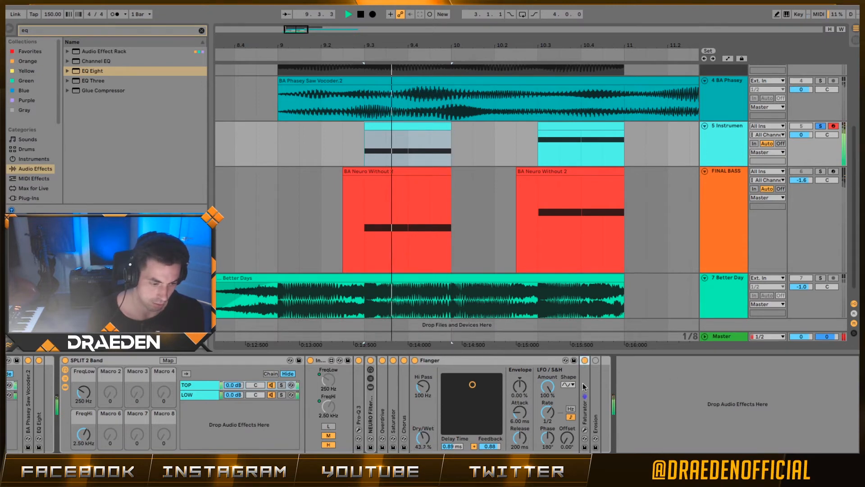
pyautogui.doubleClick(584, 387)
pyautogui.doubleClick(445, 361)
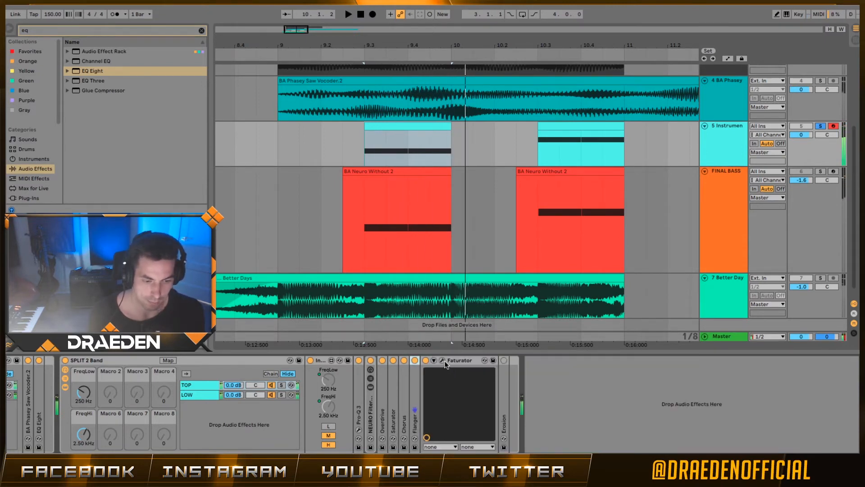
pyautogui.click(443, 361)
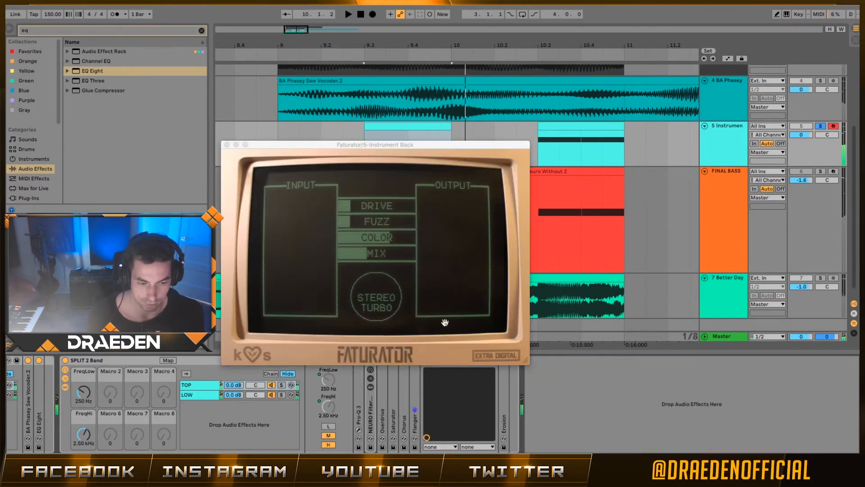
pyautogui.click(226, 145)
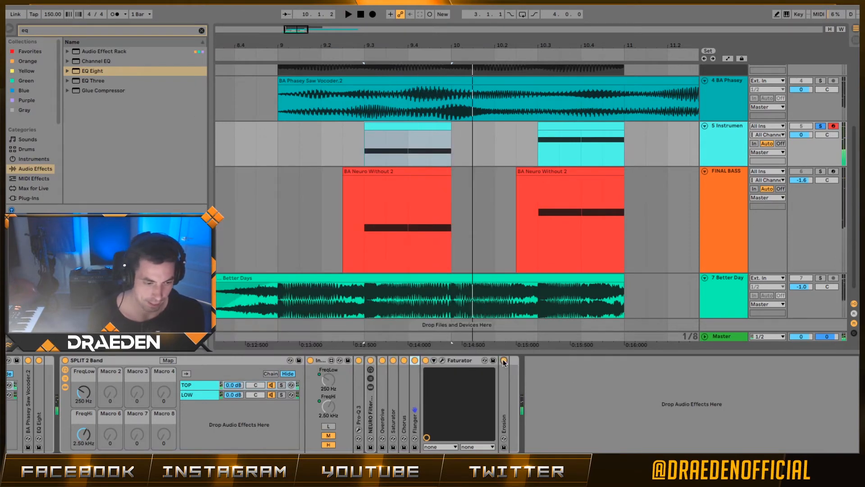
# Switch on Erosion, set its Amount to 8.00 while auditioning the first clip, and collapse Faturator and Erosion
pyautogui.press('space')
pyautogui.doubleClick(502, 377)
pyautogui.press('space')
pyautogui.press('space')
pyautogui.doubleClick(469, 361)
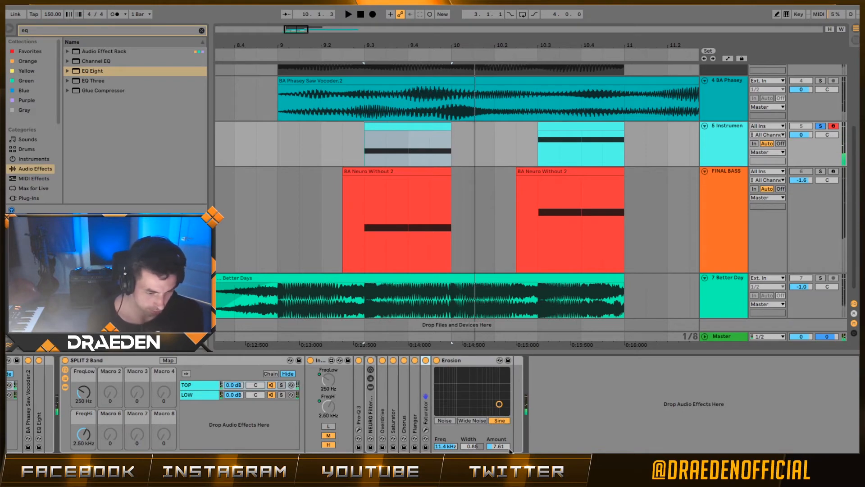
pyautogui.press('space')
pyautogui.moveTo(497, 446); pyautogui.dragTo(505, 478)
pyautogui.press('space')
pyautogui.press('space')
pyautogui.press('space')
pyautogui.press('space')
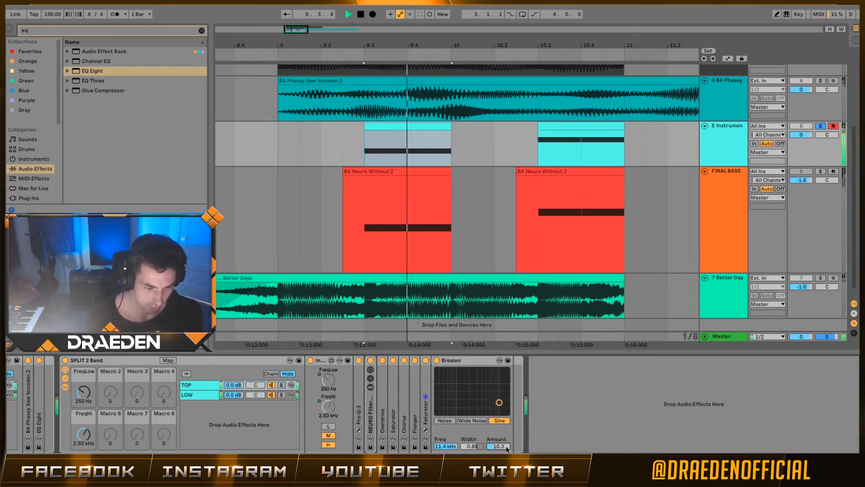
pyautogui.press('space')
pyautogui.press('space')
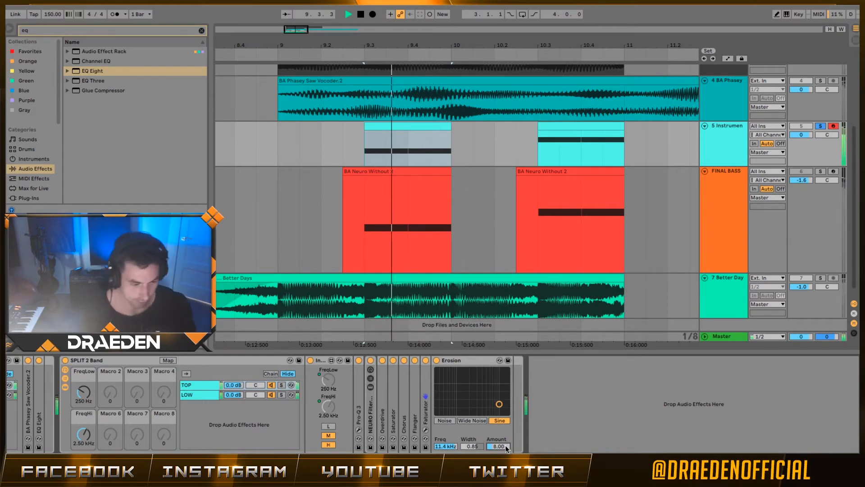
pyautogui.press('space')
pyautogui.doubleClick(474, 361)
pyautogui.press('space')
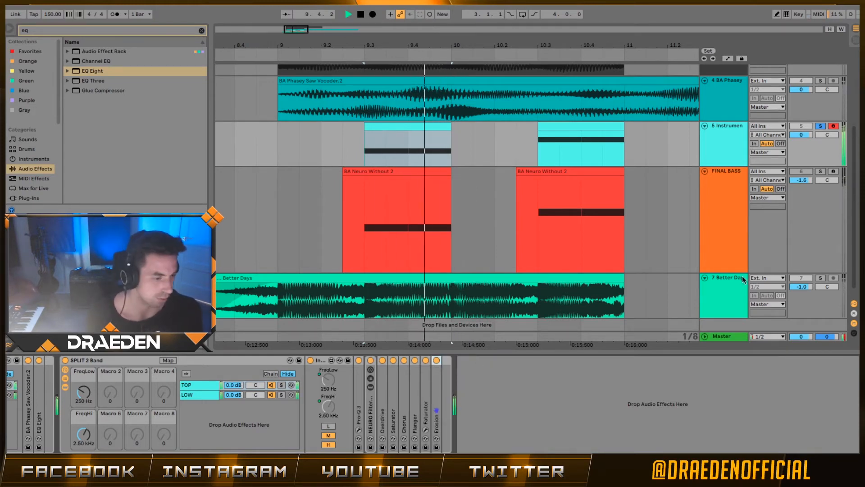
pyautogui.press('space')
# Copy the 2.NEURO Filter SPLIT rack from FINAL BASS to the end of track 5's chain and collapse Invisible Band Splitter
pyautogui.click(721, 204)
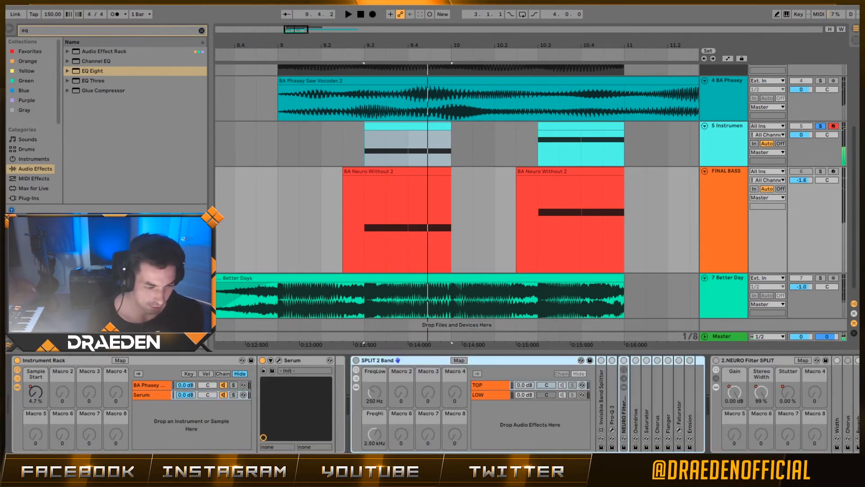
pyautogui.doubleClick(407, 361)
pyautogui.click(411, 364)
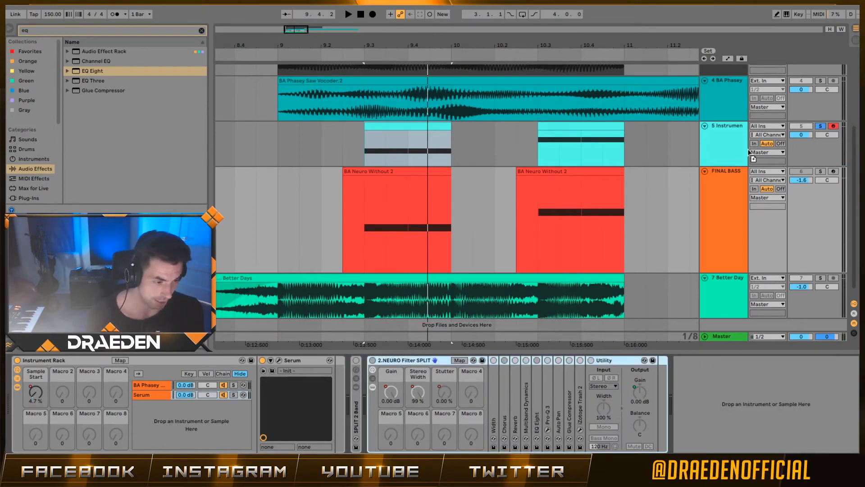
pyautogui.click(726, 142)
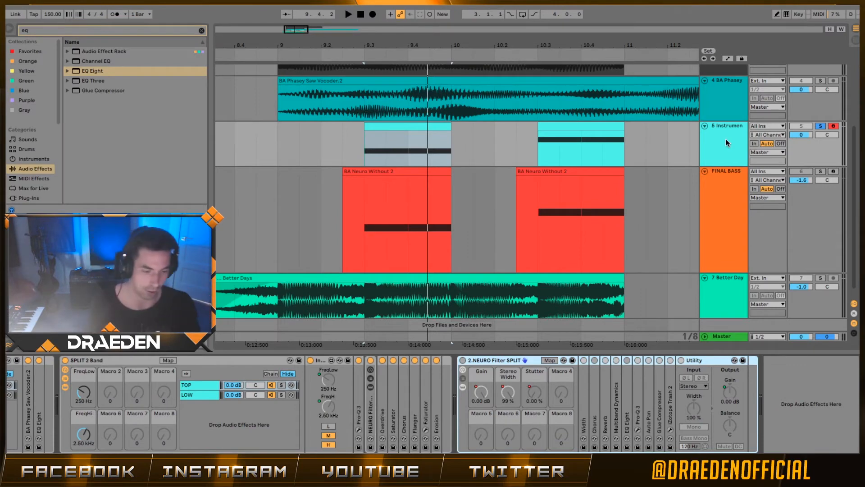
pyautogui.click(212, 386)
pyautogui.doubleClick(329, 359)
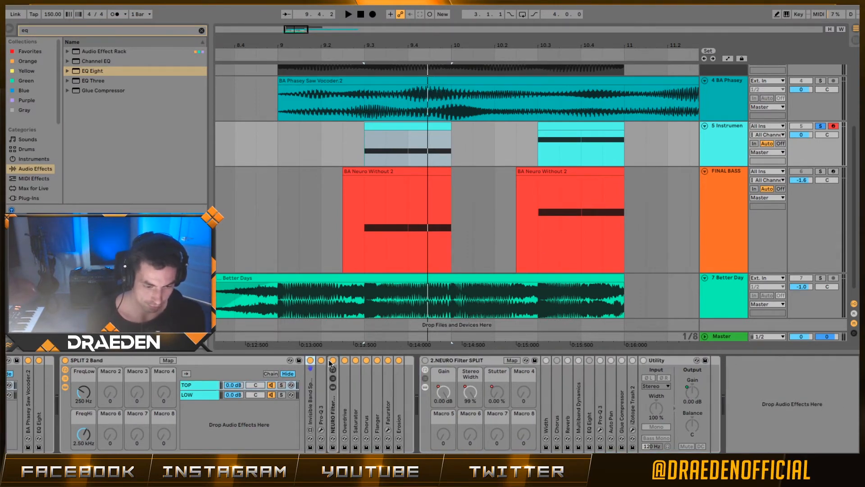
# Switch on the copied 2.NEURO Filter SPLIT rack, expand Width, and audition the first clip with the Stereo Width automation shown
pyautogui.click(425, 360)
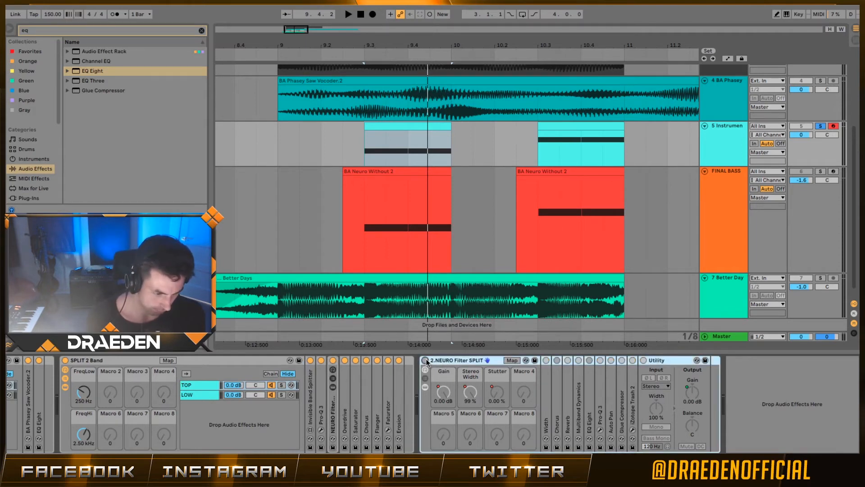
pyautogui.click(555, 390)
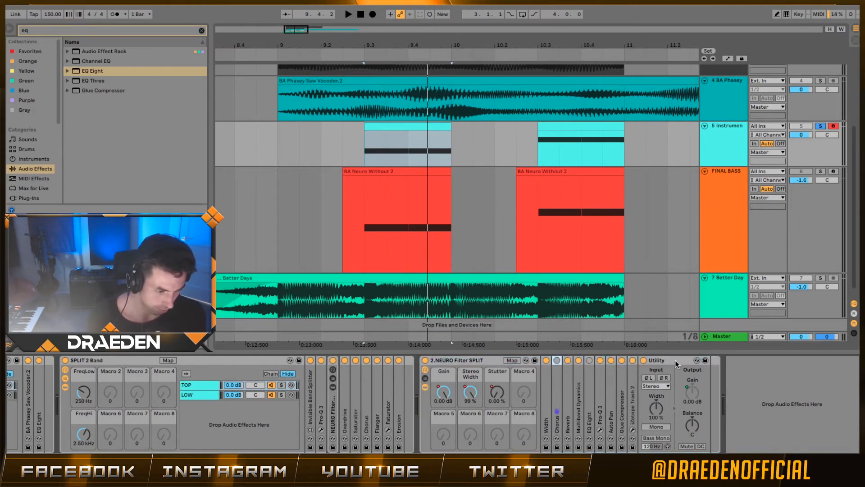
pyautogui.click(675, 360)
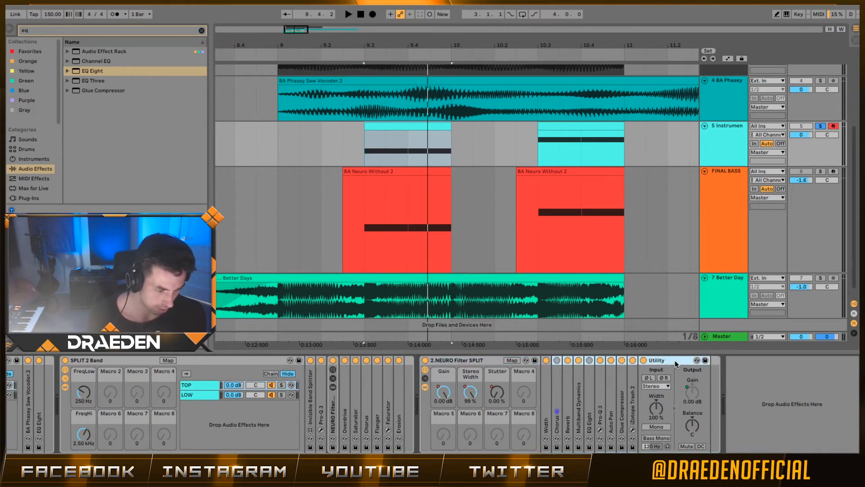
pyautogui.doubleClick(547, 387)
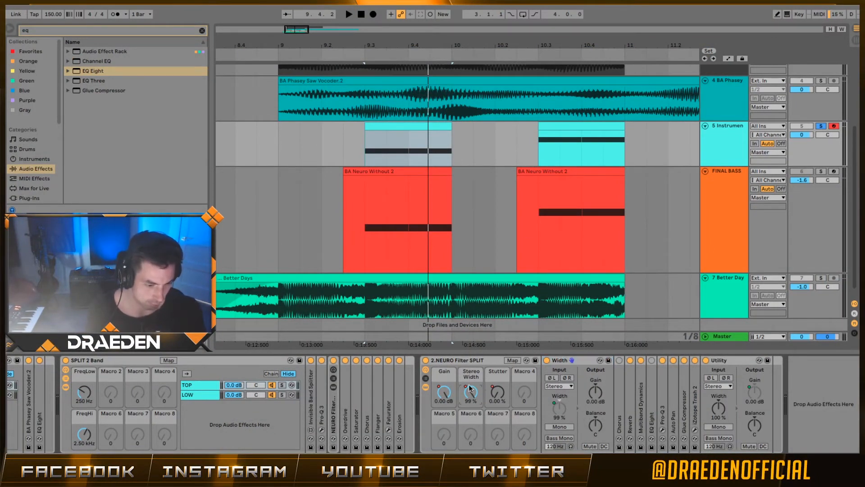
pyautogui.press('a')
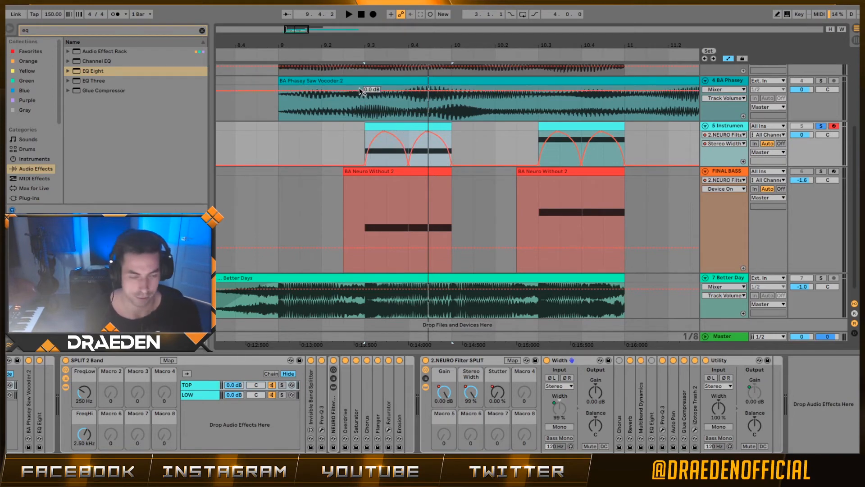
pyautogui.press('space')
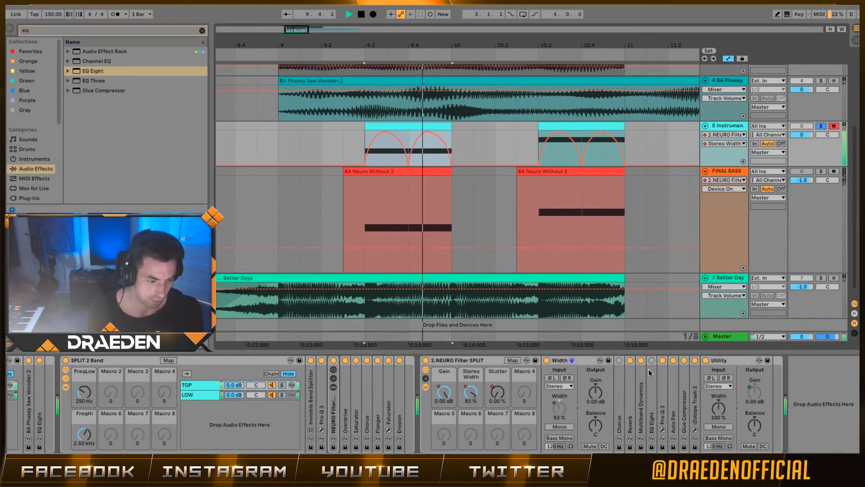
pyautogui.press('space')
# Switch off the rack's devices from Reverb through Utility and audition the first clip with only Width active
pyautogui.click(630, 360)
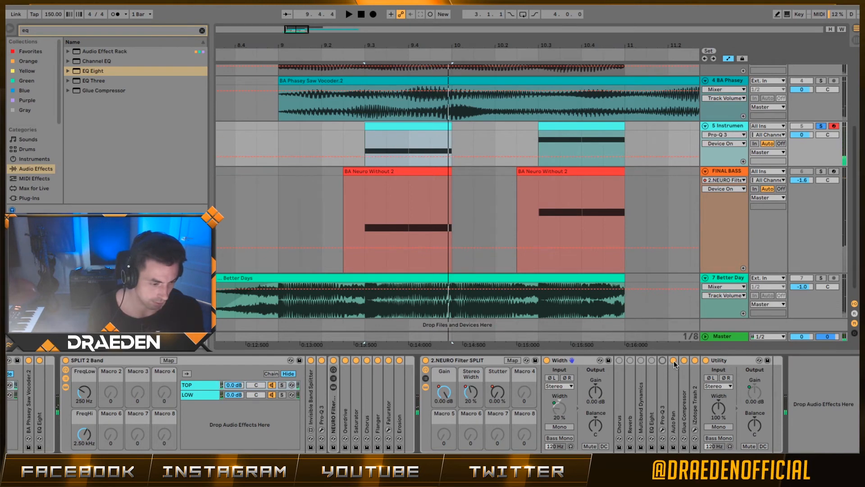
pyautogui.click(704, 360)
pyautogui.press('space')
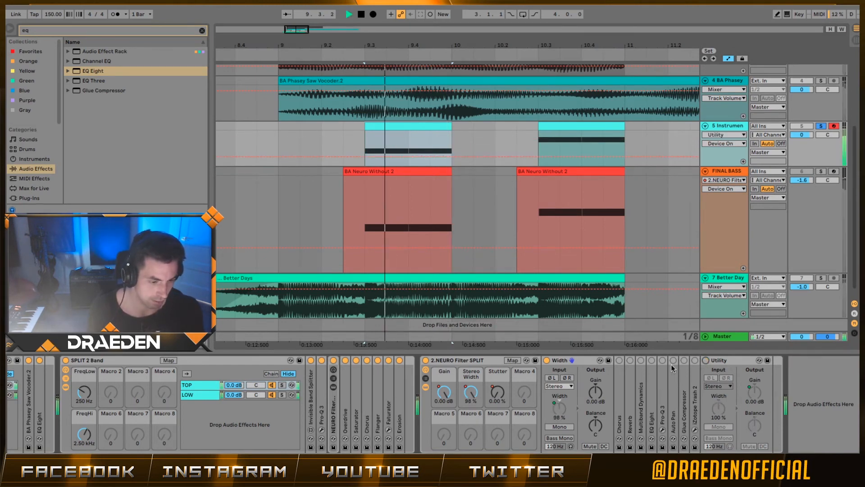
pyautogui.press('space')
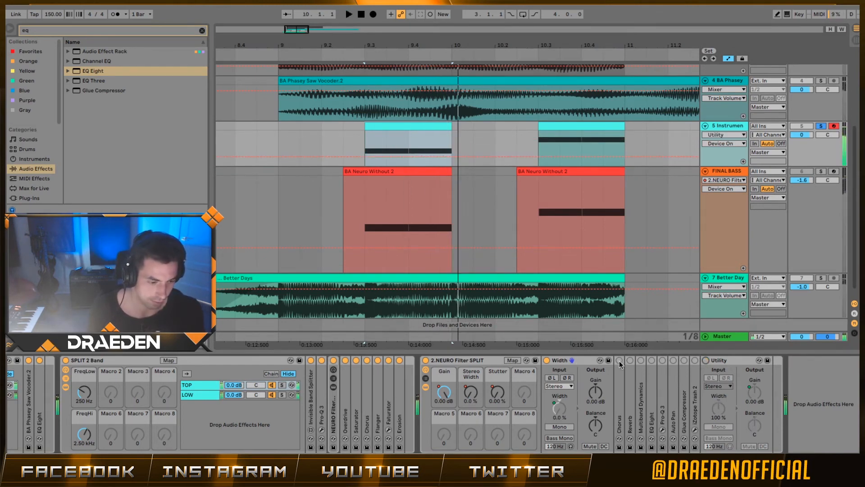
# Switch on the rack's Chorus and set Delay 1 Time to 15.8 ms, Feedback to 77% and Dry/Wet to 100% while auditioning
pyautogui.click(620, 360)
pyautogui.doubleClick(584, 359)
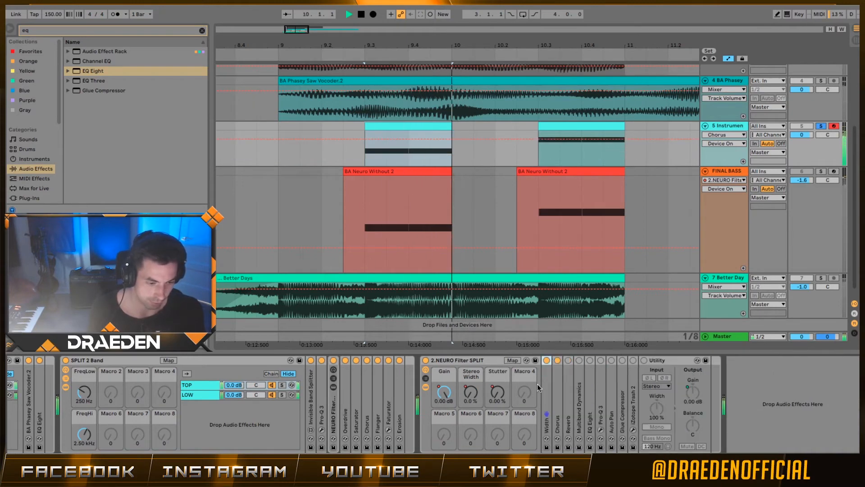
pyautogui.doubleClick(560, 380)
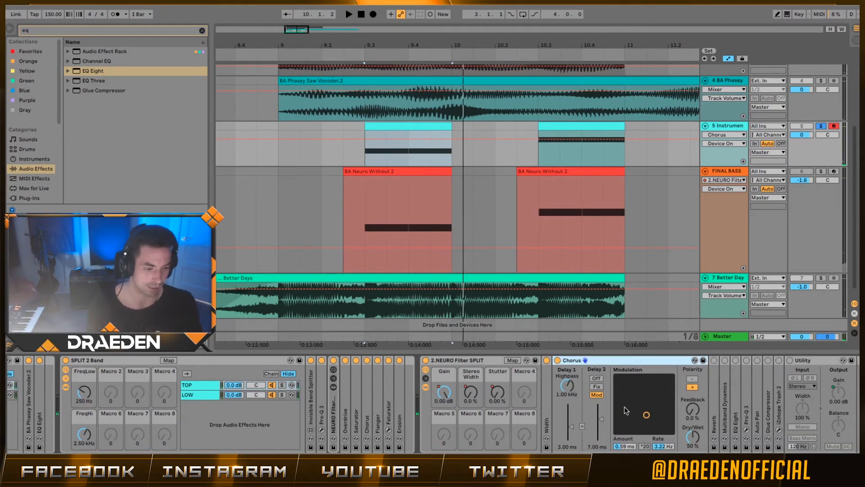
pyautogui.click(575, 427)
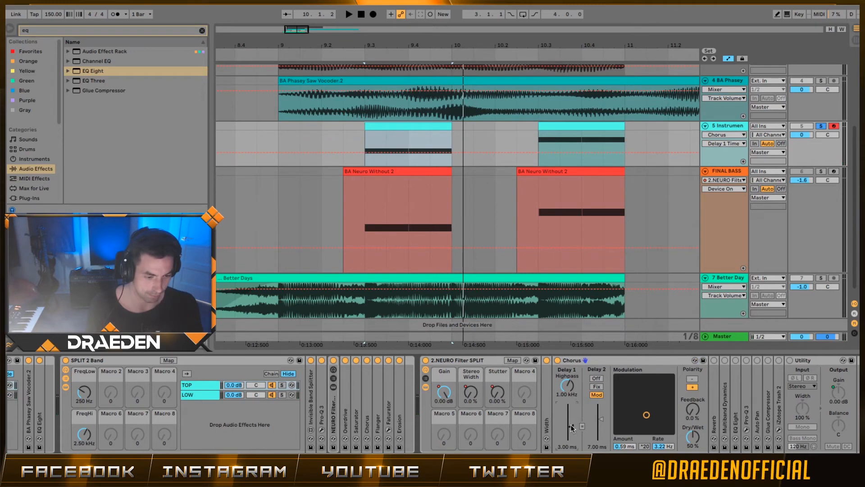
pyautogui.moveTo(571, 420); pyautogui.dragTo(571, 408)
pyautogui.press('space')
pyautogui.press('space')
pyautogui.press('space')
pyautogui.moveTo(692, 436); pyautogui.dragTo(692, 392)
pyautogui.press('space')
pyautogui.press('space')
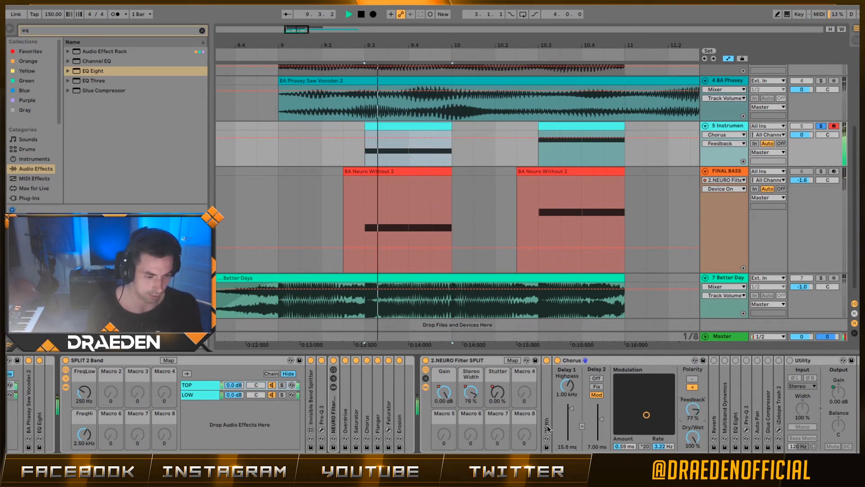
# Link the Chorus's two delay times and set them to 15.3 ms while auditioning the first clip
pyautogui.moveTo(573, 407); pyautogui.dragTo(573, 403)
pyautogui.press('space')
pyautogui.press('space')
pyautogui.press('space')
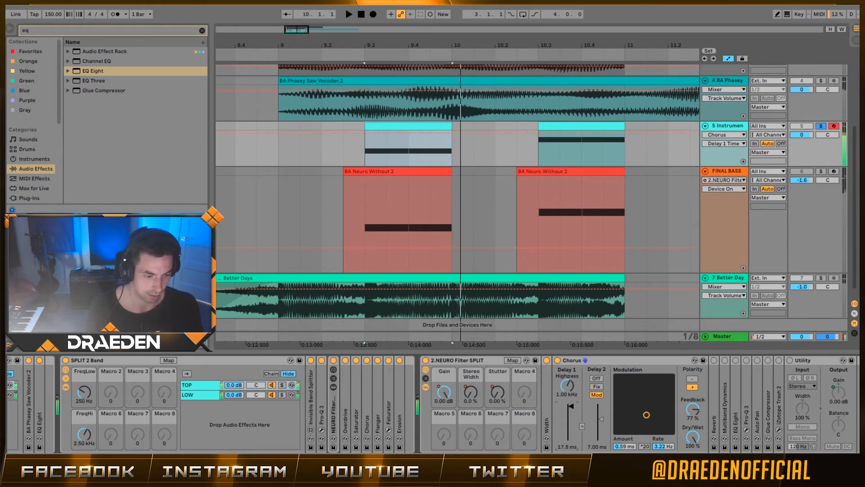
pyautogui.press('space')
pyautogui.press('space')
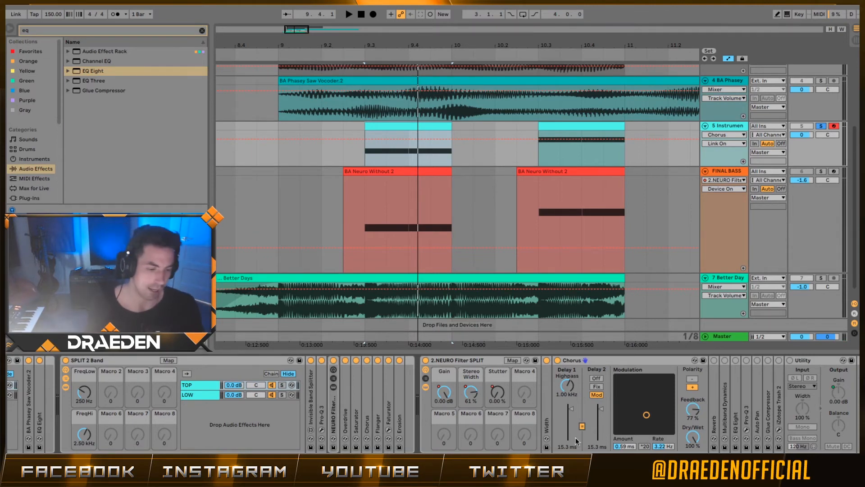
# Map the Chorus's Delay 1 Time to Macro 5 of the 2.NEURO Filter SPLIT rack
pyautogui.click(512, 360)
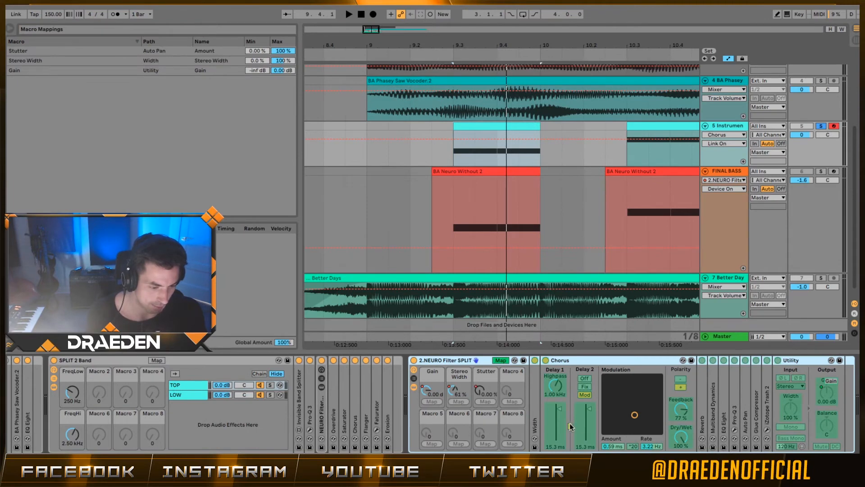
pyautogui.click(557, 406)
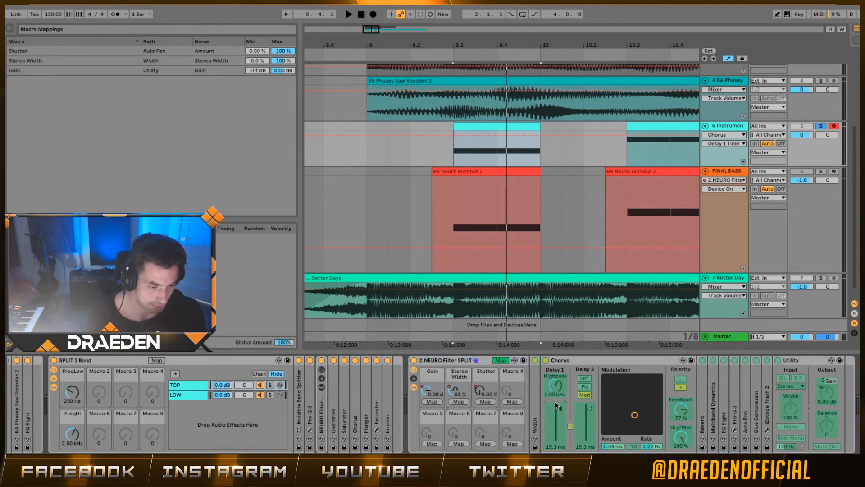
pyautogui.click(432, 444)
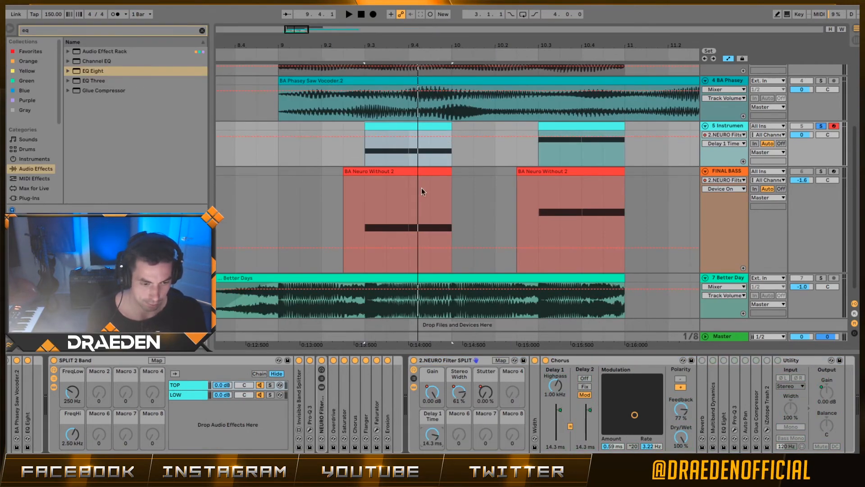
# Shape Delay 1 Time automation on the first clip to dip at its middle and rise to 12.3 ms at its end, auditioning the changes
pyautogui.press('space')
pyautogui.click(372, 139)
pyautogui.press('space')
pyautogui.moveTo(409, 136); pyautogui.dragTo(452, 139)
pyautogui.press('space')
pyautogui.press('space')
pyautogui.press('space')
pyautogui.press('space')
pyautogui.press('space')
pyautogui.press('space')
pyautogui.press('space')
pyautogui.press('space')
pyautogui.press('space')
pyautogui.press('space')
pyautogui.press('space')
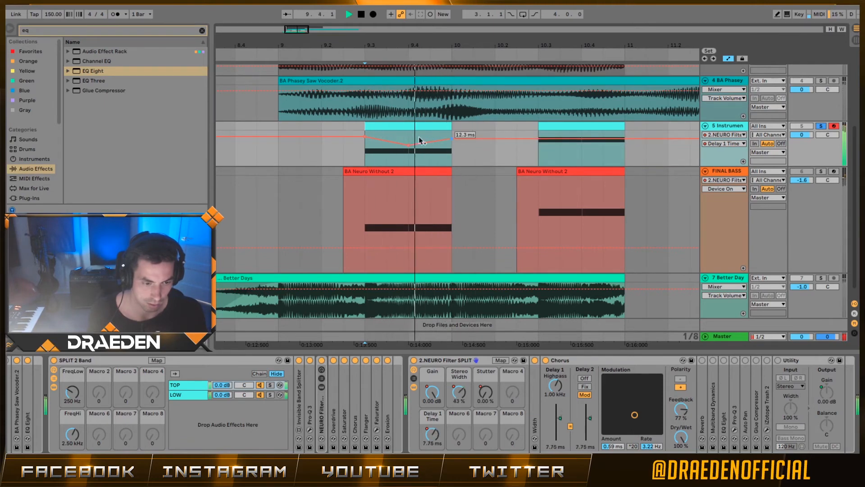
# Add an early peak to the Delay 1 Time automation on the first clip and audition it
pyautogui.press('space')
pyautogui.press('space')
pyautogui.press('space')
pyautogui.moveTo(379, 139)
pyautogui.mouseDown()
pyautogui.moveTo(379, 132)
pyautogui.moveTo(366, 140)
pyautogui.moveTo(381, 134)
pyautogui.mouseUp()
pyautogui.press('space')
pyautogui.press('space')
pyautogui.press('space')
pyautogui.press('space')
pyautogui.press('space')
# Raise the Delay 1 Time automation just past the first clip's middle and drop it to 5.79 ms at the clip's end
pyautogui.moveTo(415, 144); pyautogui.dragTo(416, 136)
pyautogui.press('space')
pyautogui.press('space')
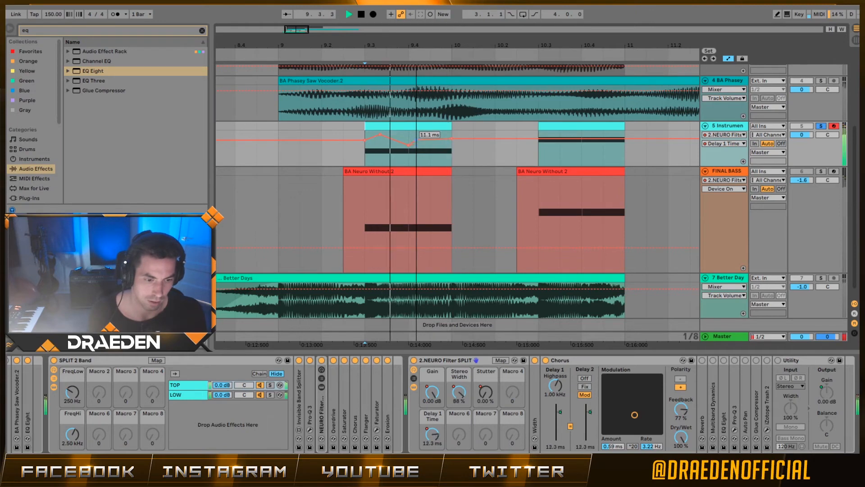
pyautogui.moveTo(452, 138); pyautogui.dragTo(452, 148)
pyautogui.press('space')
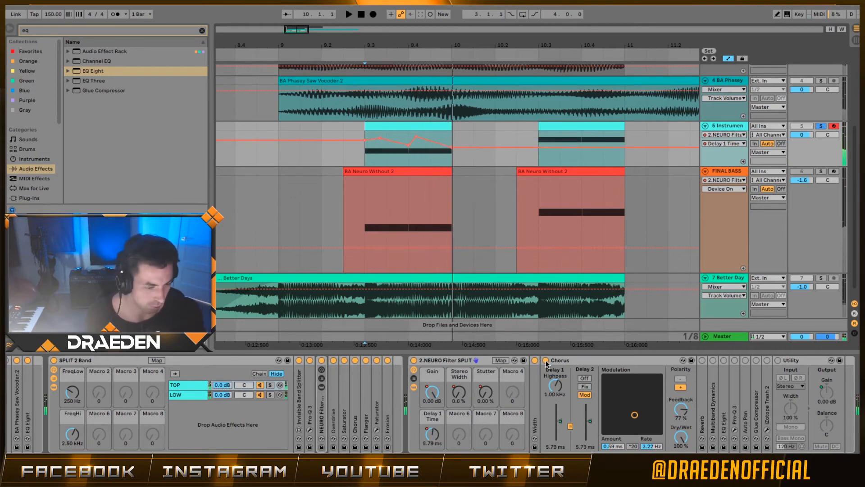
# Switch off and collapse the rack's Chorus, and switch on and expand the Reverb for auditioning
pyautogui.click(545, 361)
pyautogui.doubleClick(583, 360)
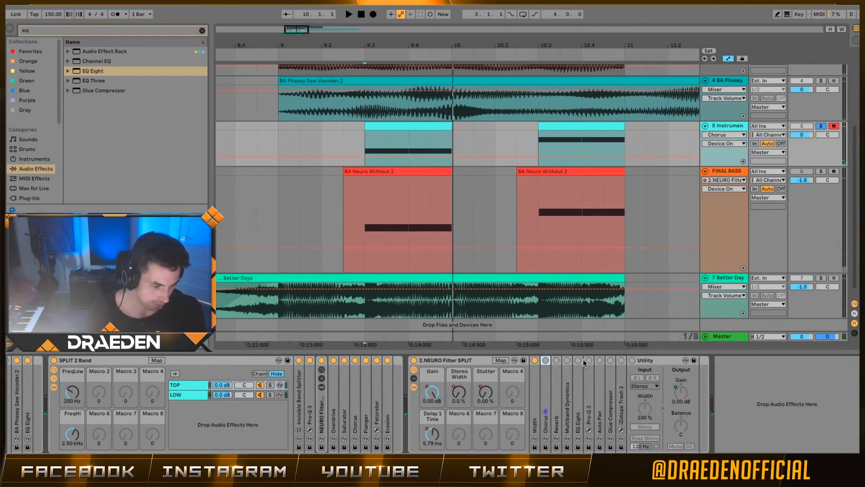
pyautogui.click(557, 361)
pyautogui.doubleClick(557, 392)
pyautogui.press('space')
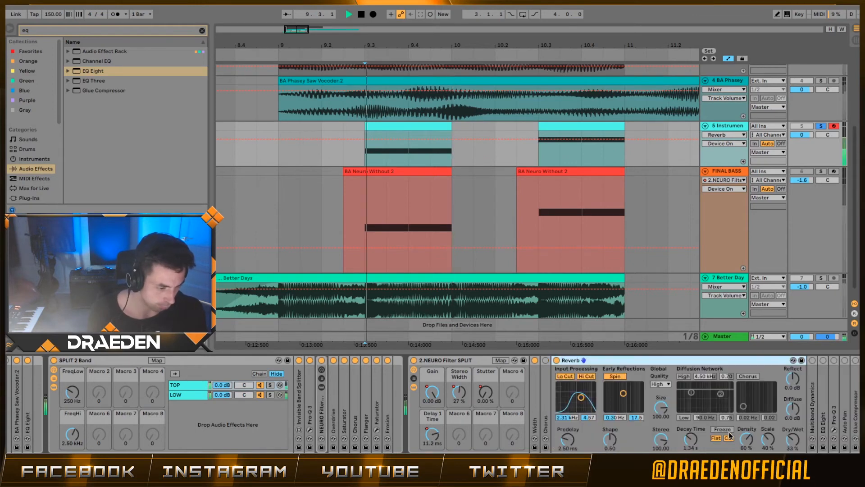
# Audition the first clip repeatedly, comparing the sound with the Reverb bypassed and active
pyautogui.press('space')
pyautogui.press('space')
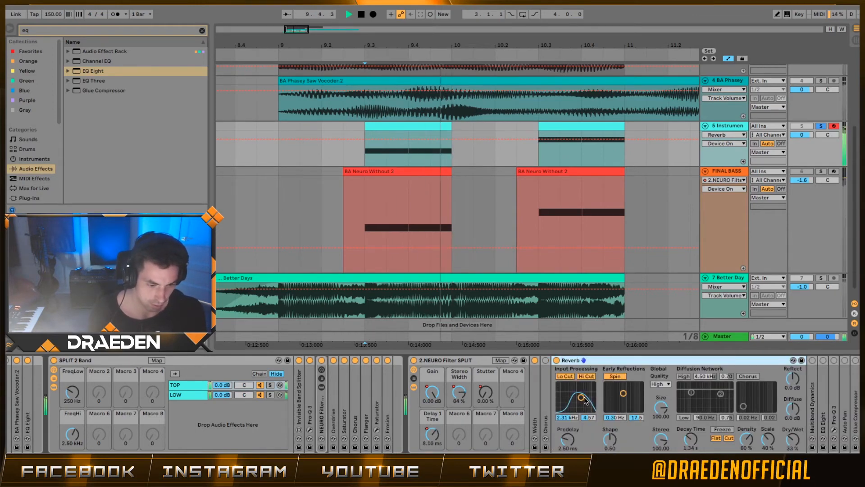
pyautogui.press('space')
pyautogui.press('space')
pyautogui.press('space')
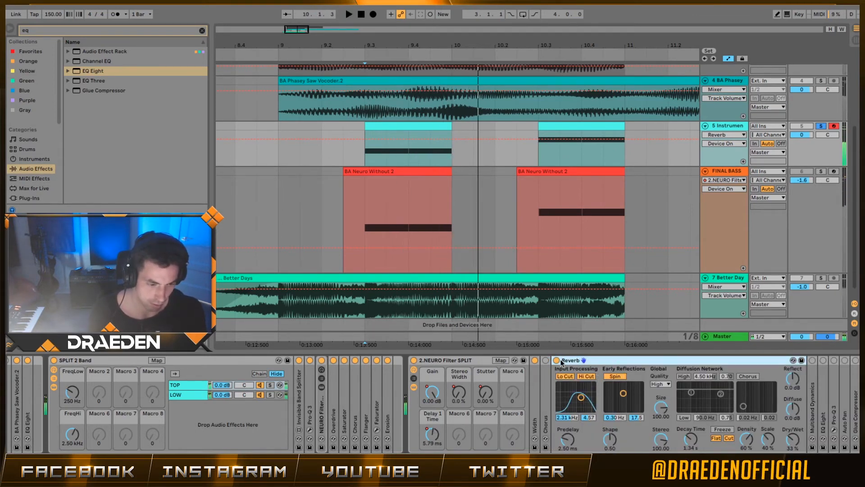
pyautogui.click(557, 360)
pyautogui.press('space')
pyautogui.press('space')
pyautogui.click(557, 361)
pyautogui.press('space')
pyautogui.doubleClick(625, 360)
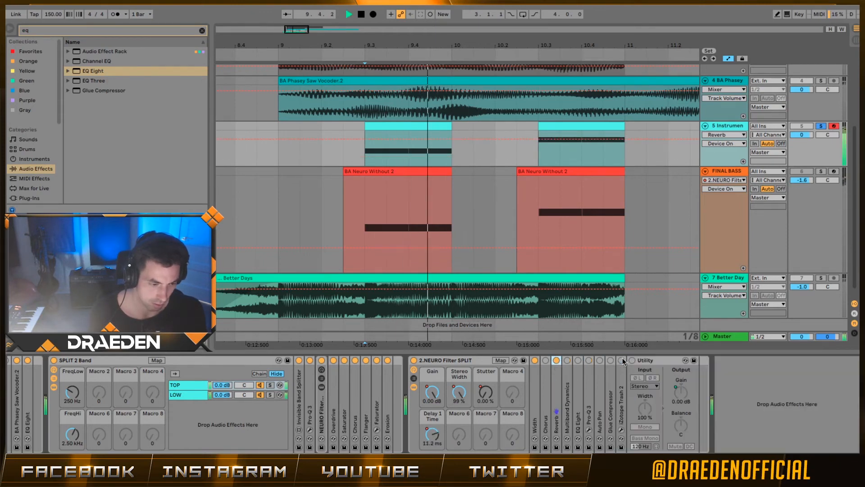
pyautogui.press('space')
pyautogui.press('space')
# Set the Reverb's Decay Time to 1.47 s while auditioning, and collapse the device
pyautogui.doubleClick(557, 388)
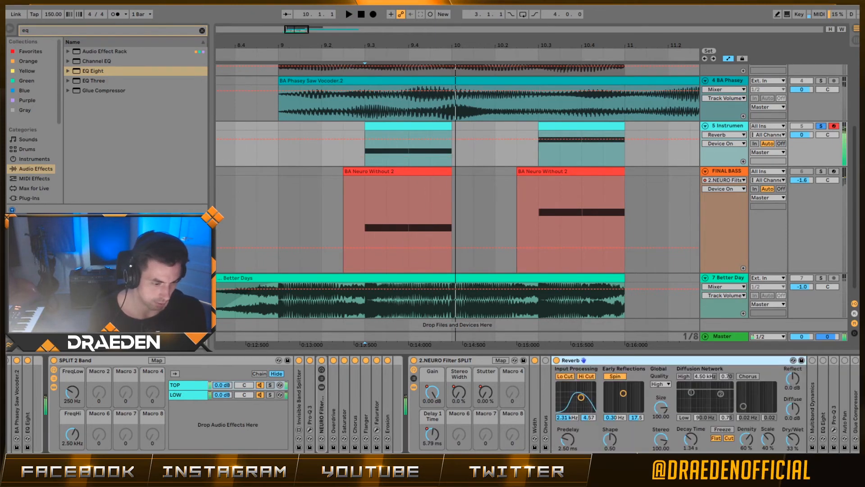
pyautogui.click(690, 439)
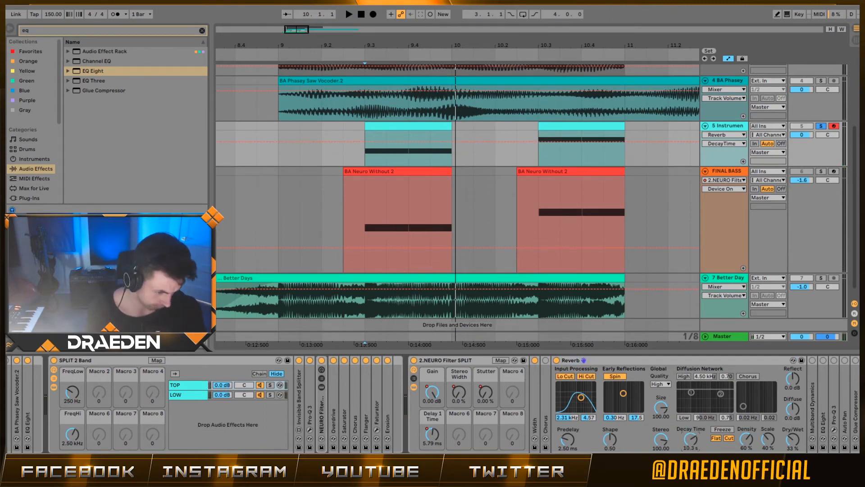
pyautogui.press('space')
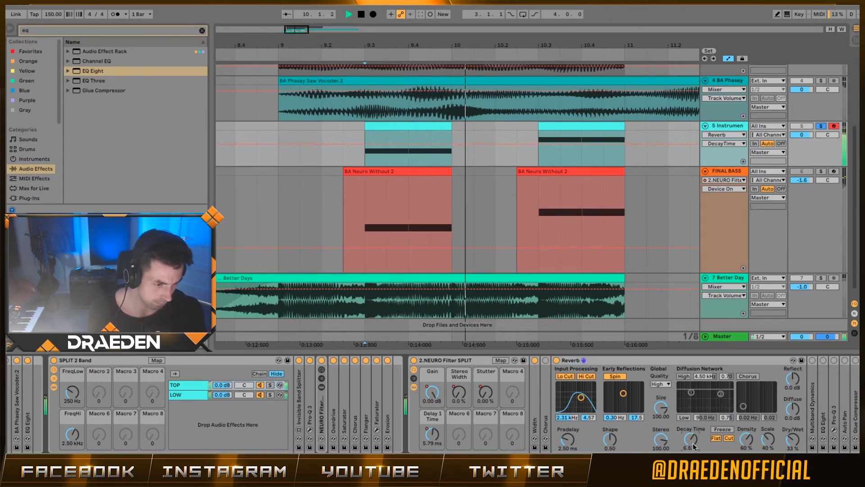
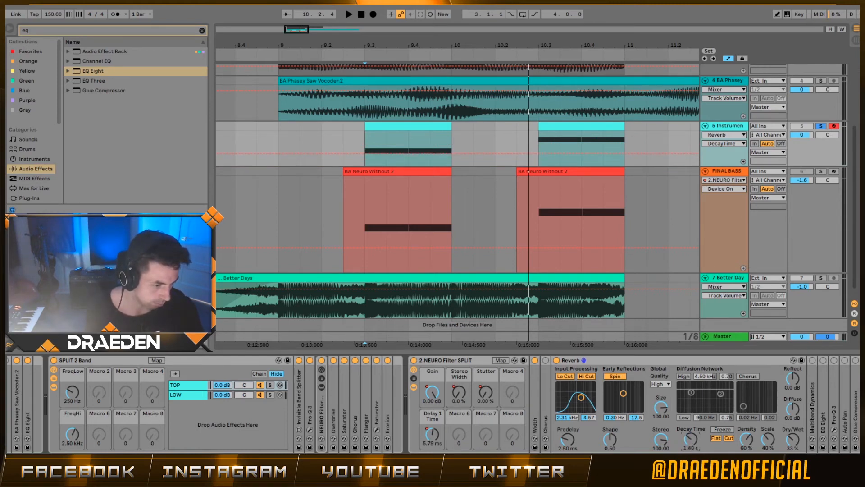
pyautogui.press('space')
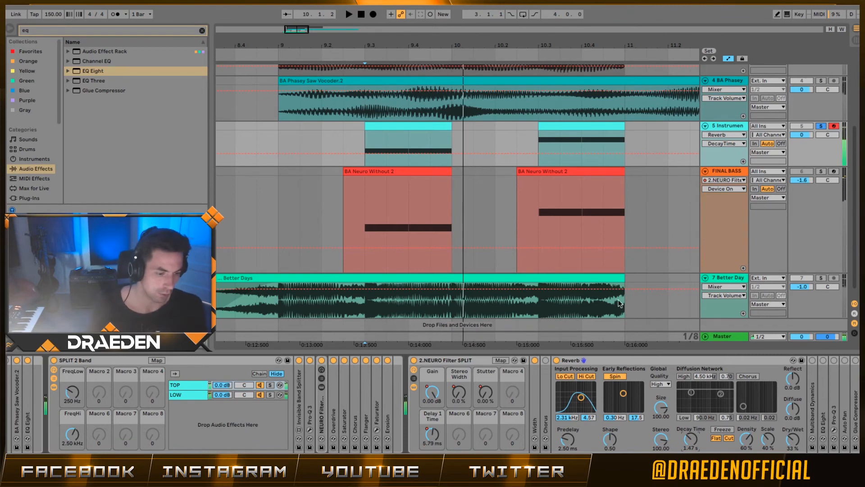
pyautogui.doubleClick(608, 360)
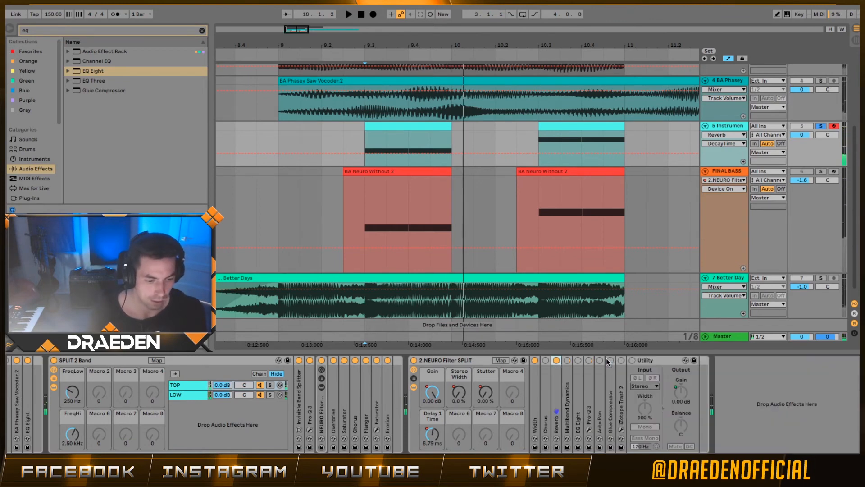
# Switch on and expand Multiband Dynamics, clear the browser search and audition the first clip
pyautogui.click(567, 361)
pyautogui.doubleClick(566, 369)
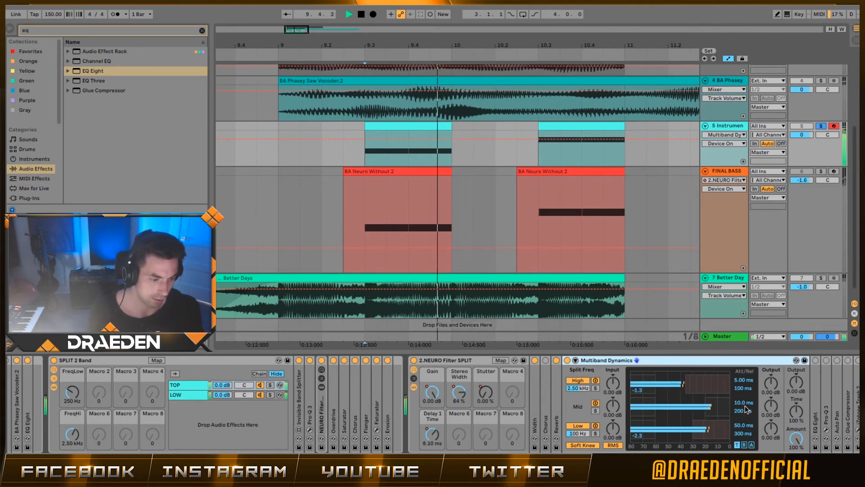
pyautogui.click(202, 31)
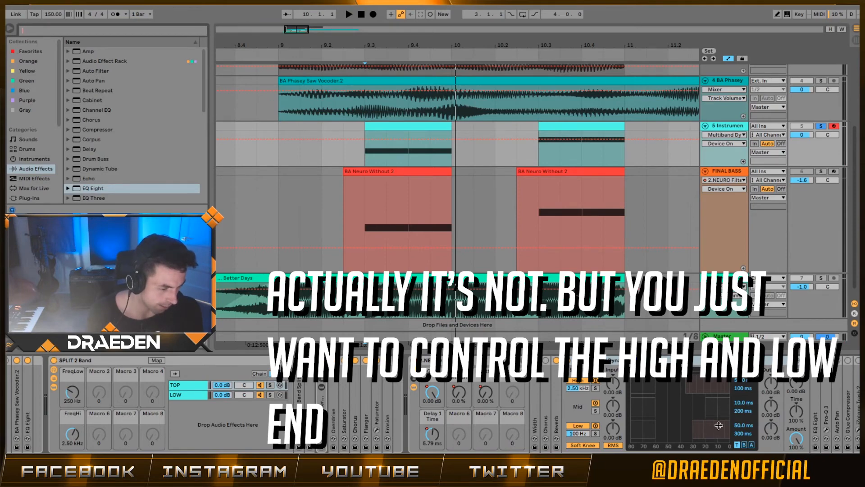
pyautogui.click(405, 129)
pyautogui.press('space')
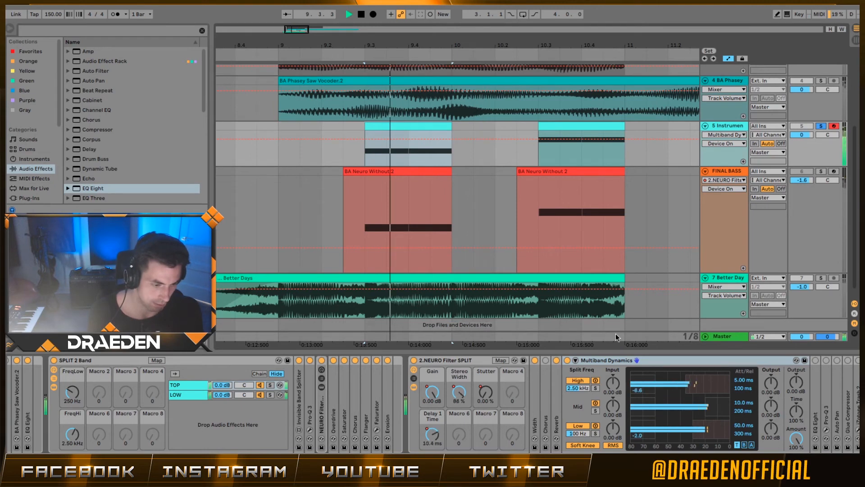
pyautogui.press('space')
# Try the OTT Zetta preset, found by searching for "multi", on the rack's Multiband Dynamics, and undo the change
pyautogui.click(46, 31)
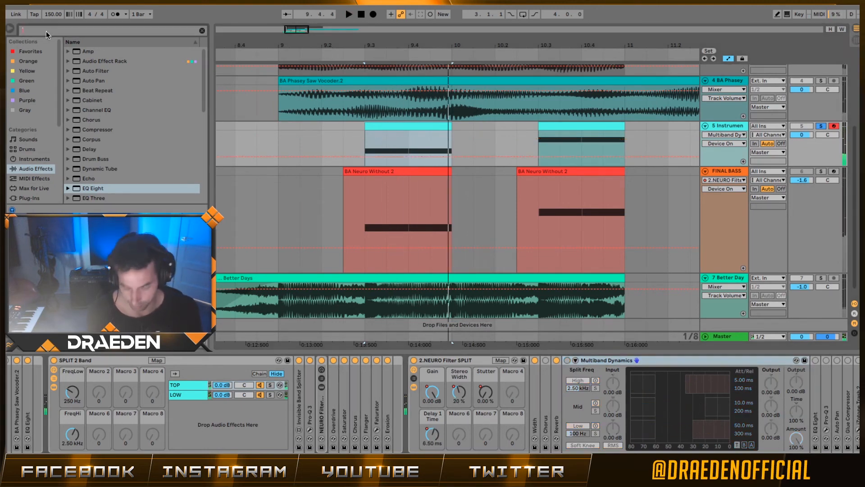
pyautogui.write('multi')
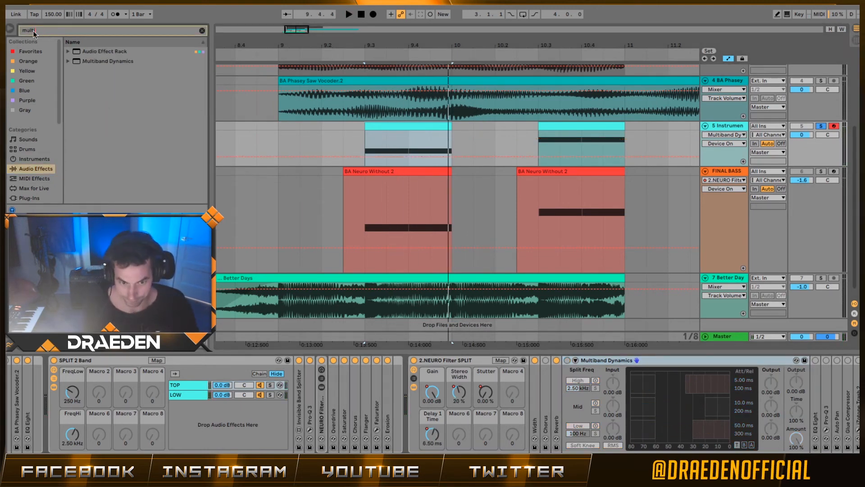
pyautogui.click(71, 62)
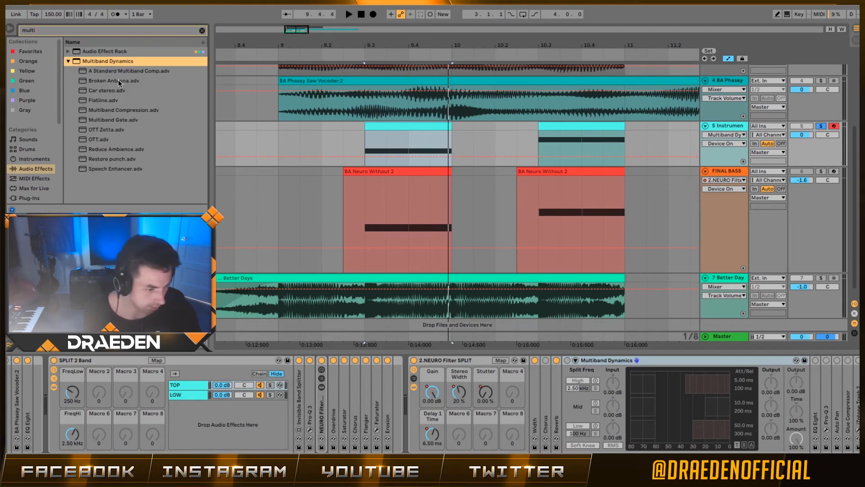
pyautogui.doubleClick(127, 129)
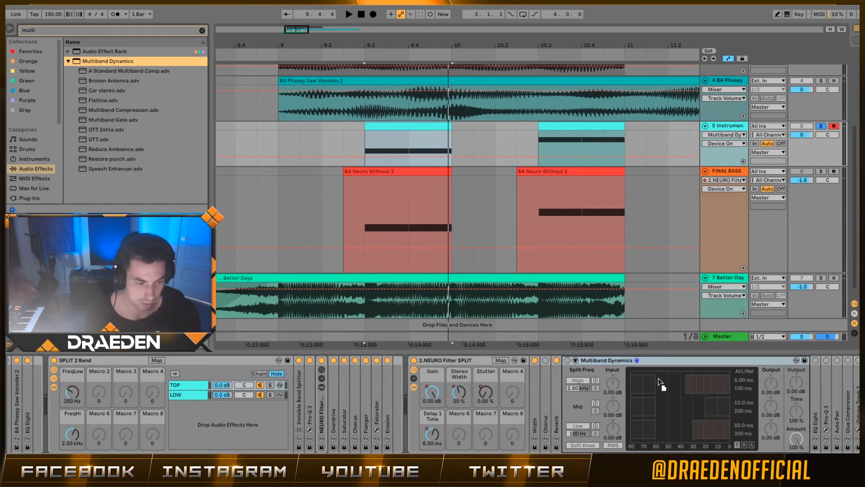
pyautogui.press('space')
pyautogui.press('space')
pyautogui.press('space')
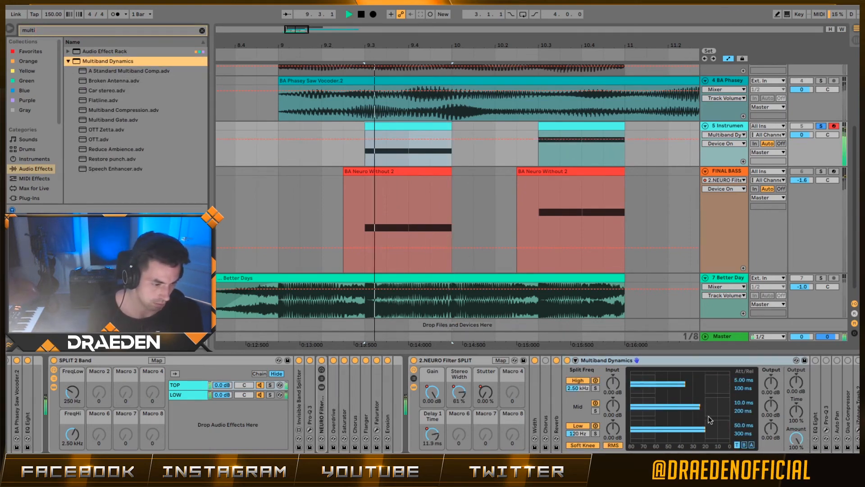
pyautogui.press('space')
pyautogui.hotkey('ctrl', 'z')
# Switch Multiband Dynamics back on with its original settings and audition the first clip
pyautogui.press('space')
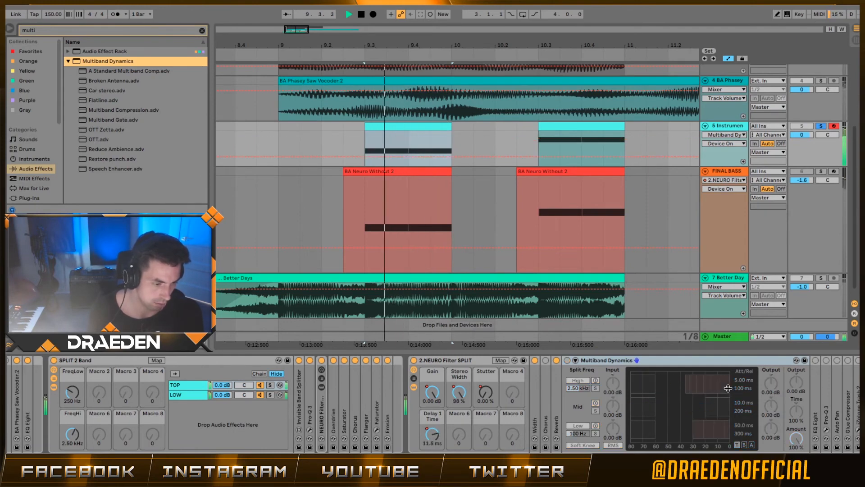
pyautogui.click(567, 360)
pyautogui.press('space')
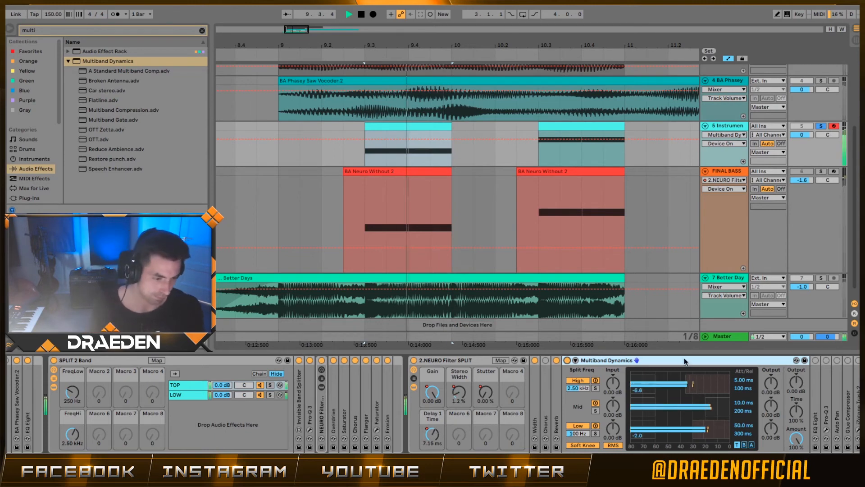
# Switch on the rack's EQ Eight, inspect its curve during playback and collapse it
pyautogui.click(576, 360)
pyautogui.doubleClick(577, 371)
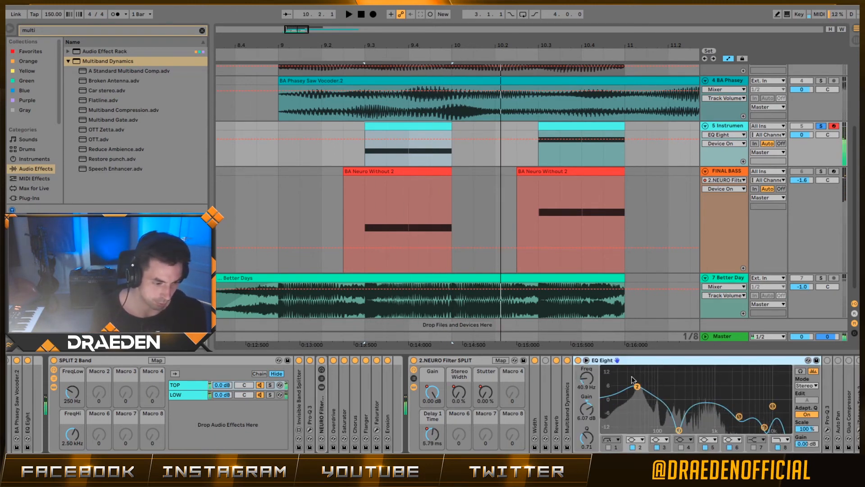
pyautogui.press('space')
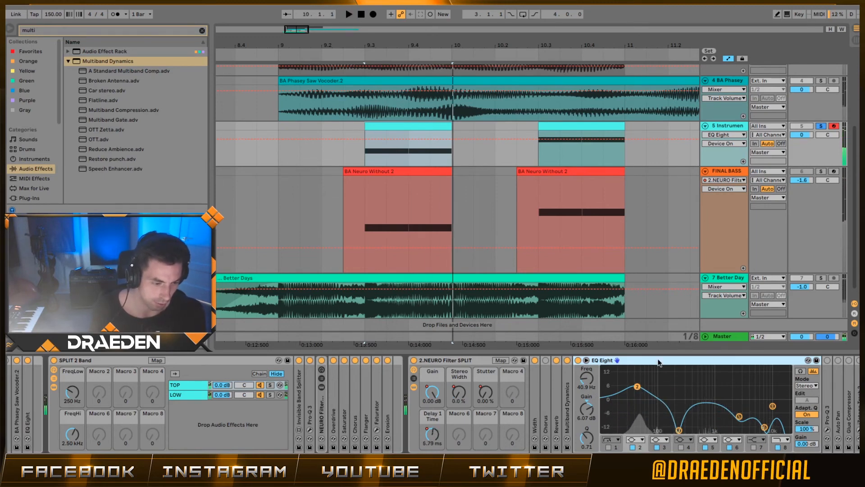
pyautogui.doubleClick(658, 360)
# Switch on the rack's Pro-Q 3 and open its plug-in window while auditioning the first clip
pyautogui.click(590, 360)
pyautogui.press('space')
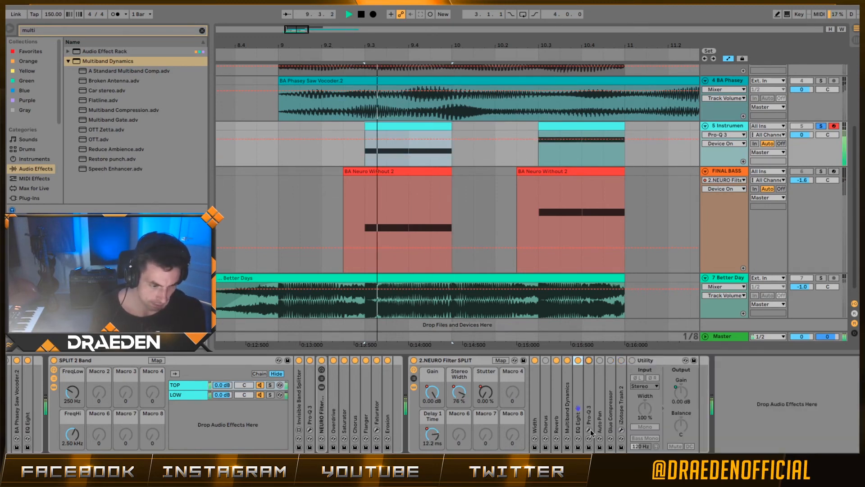
pyautogui.click(588, 429)
pyautogui.press('space')
pyautogui.press('space')
# Solo Pro-Q 3's 469.54 Hz bell cut while auditioning, and bypass the 200 Hz low cut on the side channel
pyautogui.click(401, 271)
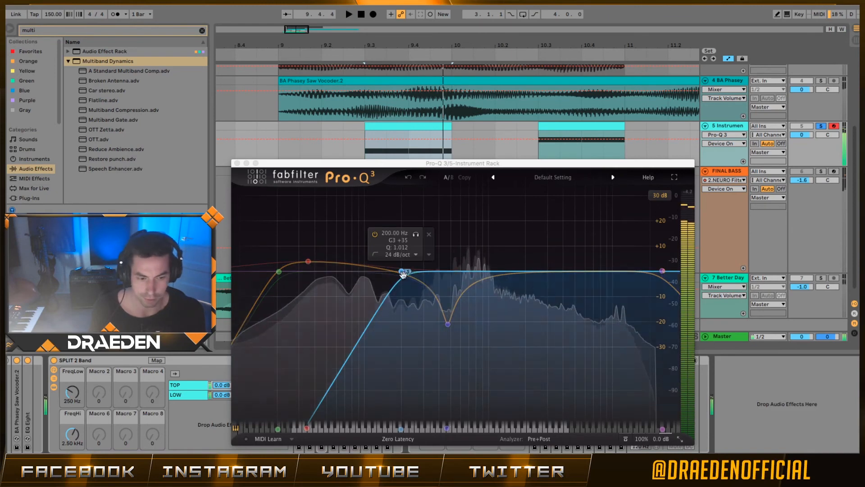
pyautogui.press('space')
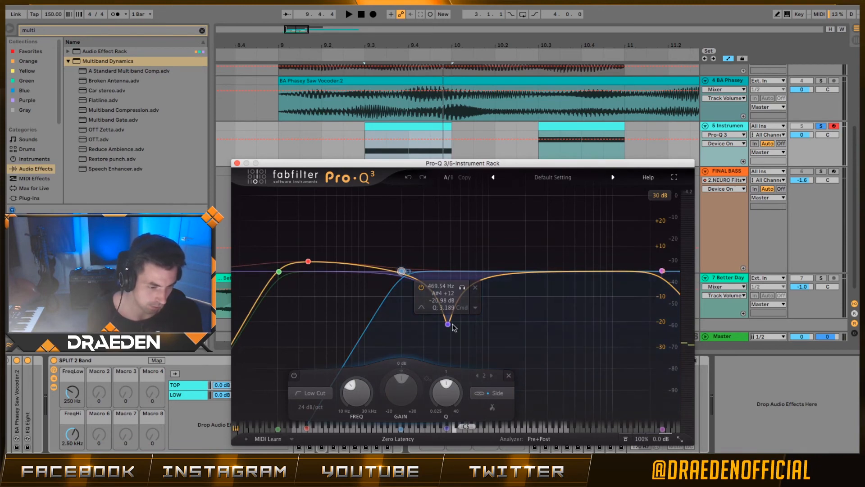
pyautogui.press('space')
pyautogui.click(462, 287)
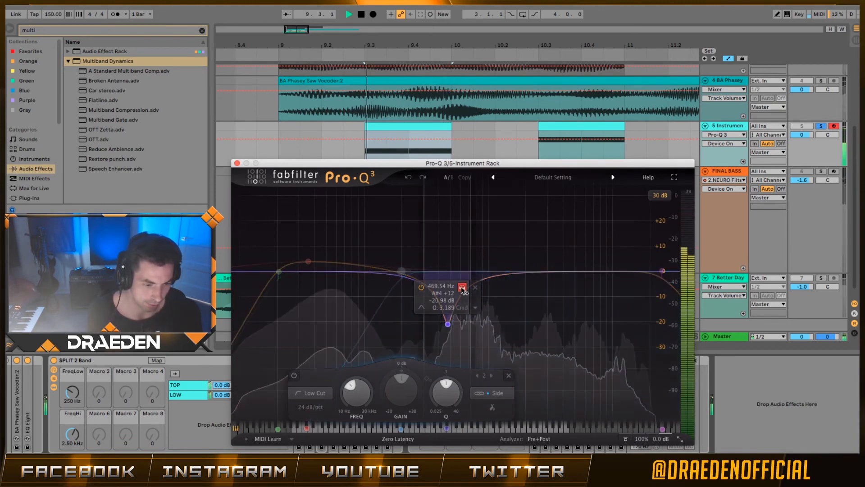
pyautogui.click(294, 375)
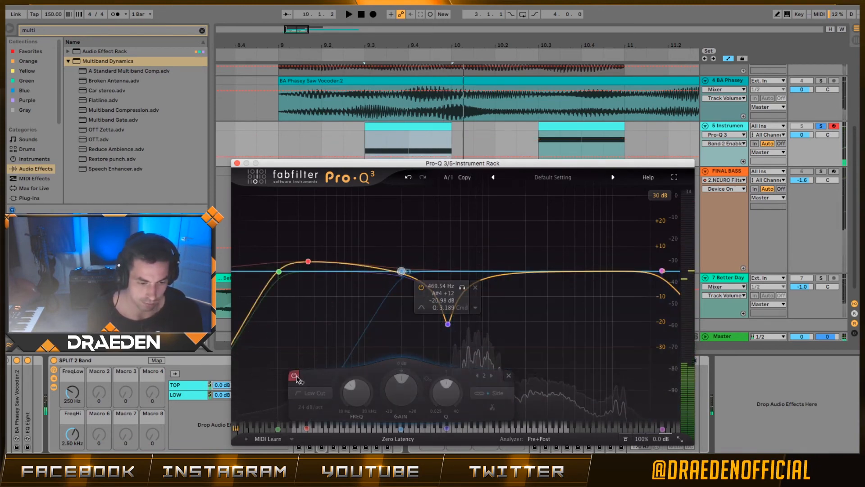
# Compare the sound with Pro-Q 3's 469.54 Hz bell cut bypassed and active during playback
pyautogui.press('space')
pyautogui.click(447, 324)
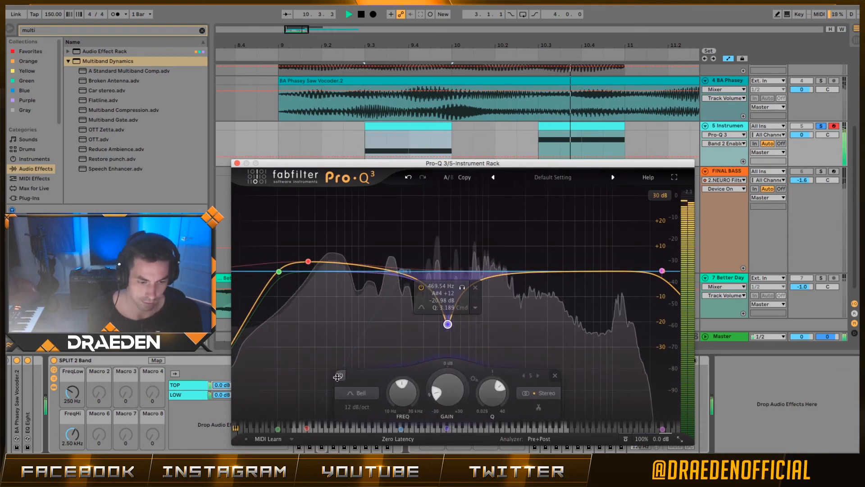
pyautogui.click(339, 375)
pyautogui.click(340, 377)
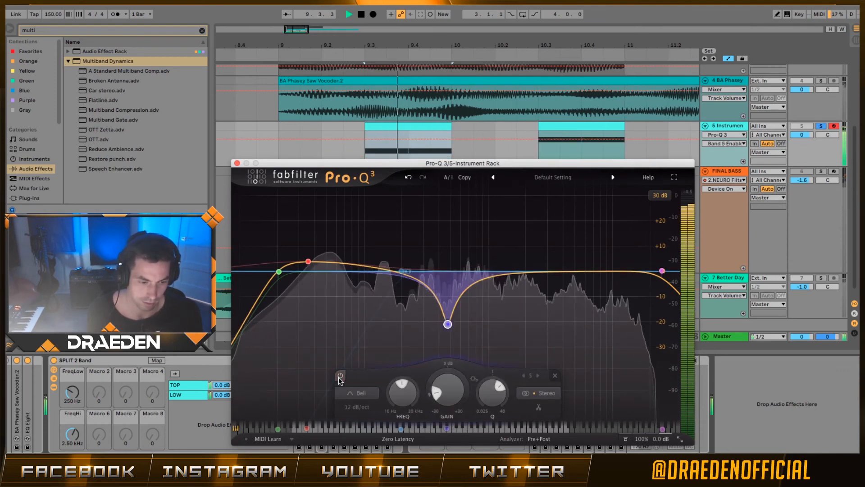
# Set Pro-Q 3's midrange bell cut to 440.46 Hz, -9.75 dB and Q 2.447, and select the 200 Hz low cut
pyautogui.moveTo(438, 335)
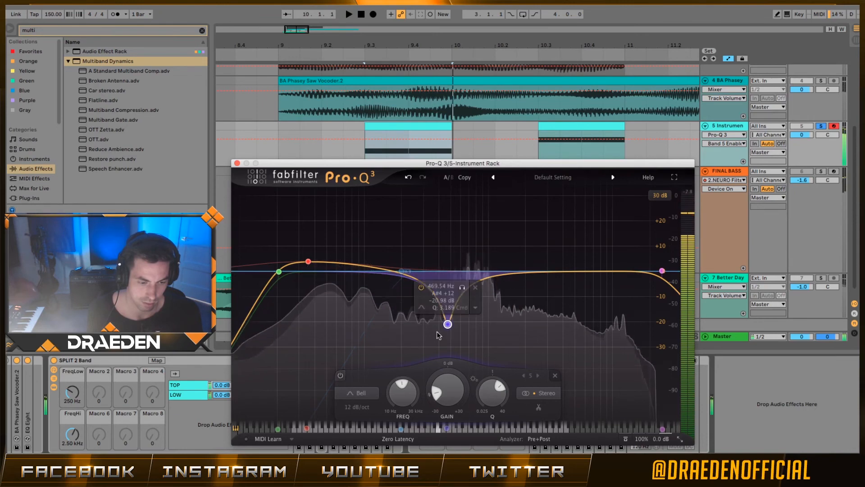
pyautogui.moveTo(447, 322); pyautogui.dragTo(446, 295)
pyautogui.scroll(-2, 445, 296)
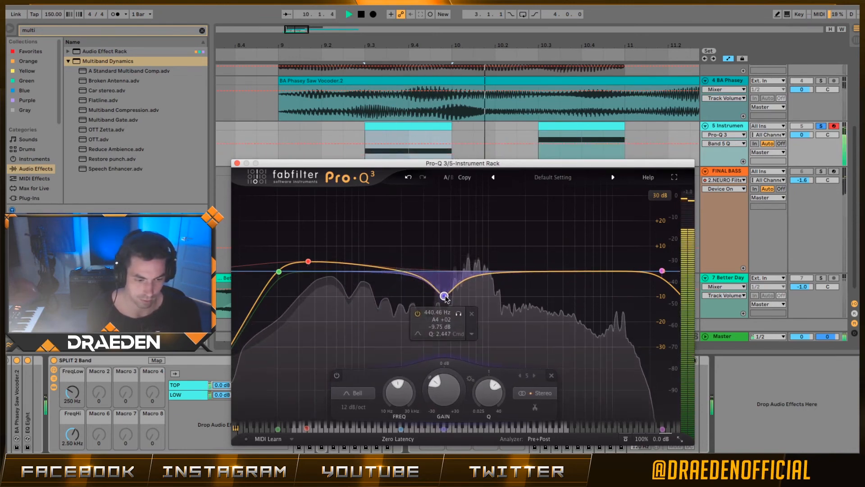
pyautogui.click(400, 271)
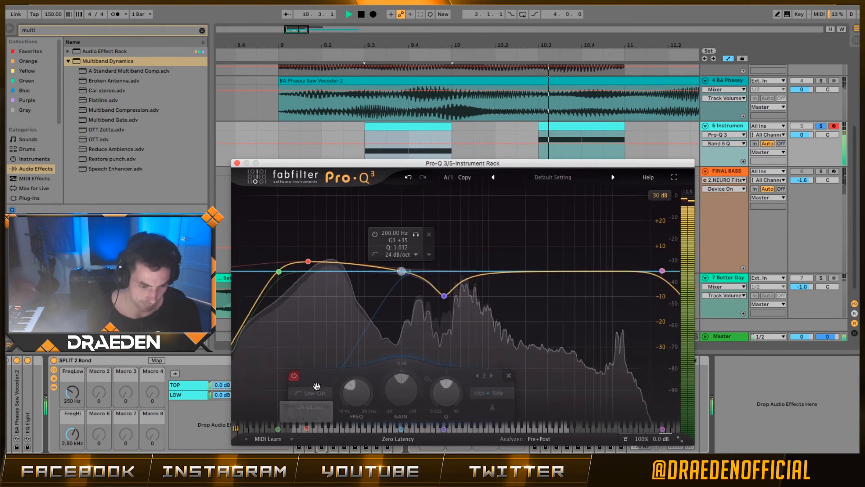
# Re-enable Pro-Q 3's 200 Hz low cut, stop playback and close the plug-in window
pyautogui.click(294, 376)
pyautogui.press('space')
pyautogui.click(237, 163)
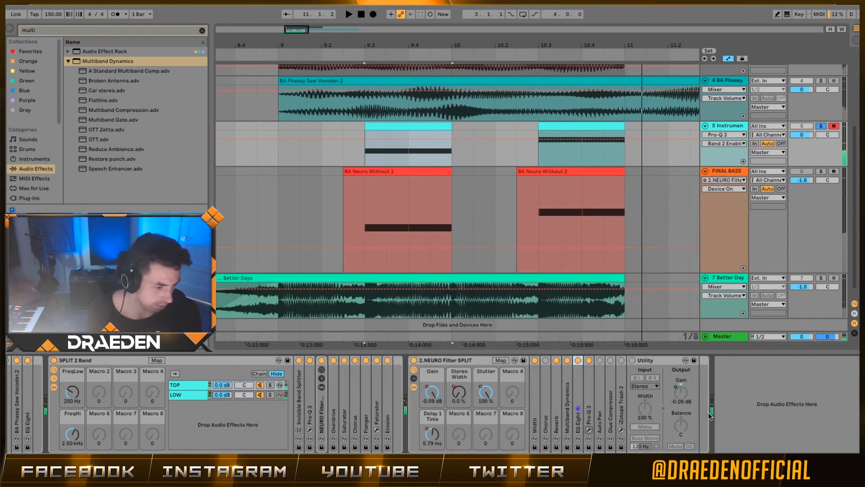
# Switch on and expand Auto Pan, and review the rack's Stutter macro mapping and its automation during playback
pyautogui.doubleClick(601, 370)
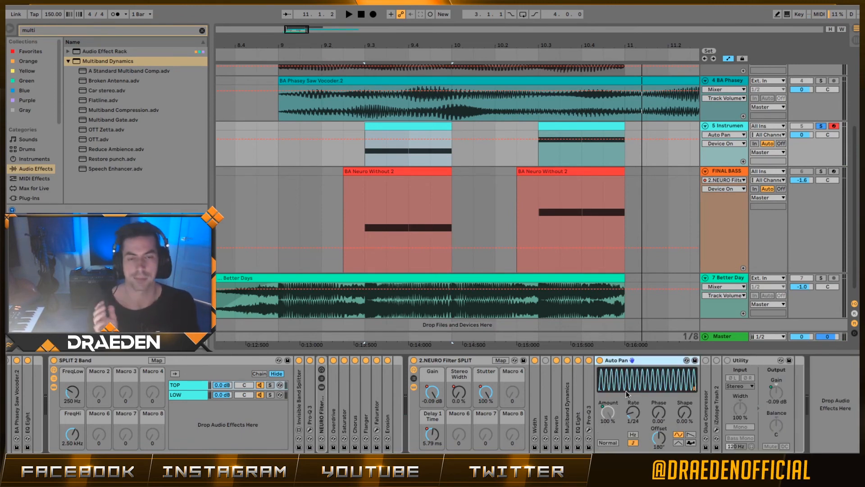
pyautogui.click(500, 361)
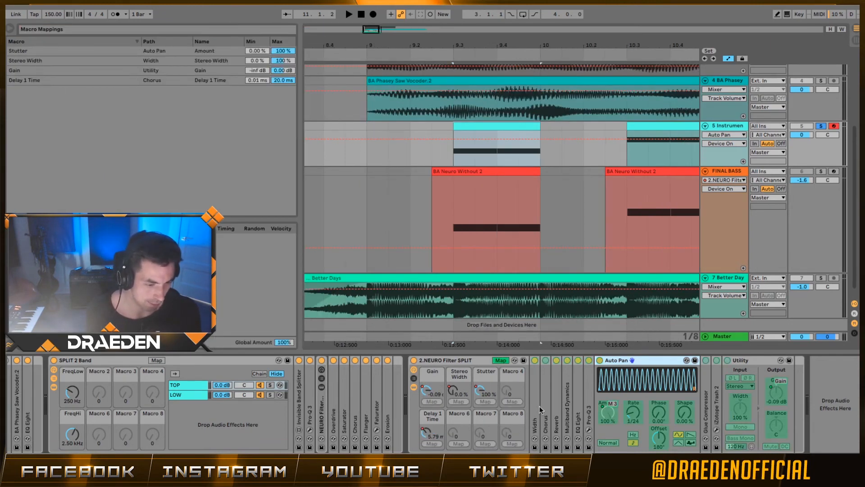
pyautogui.click(501, 360)
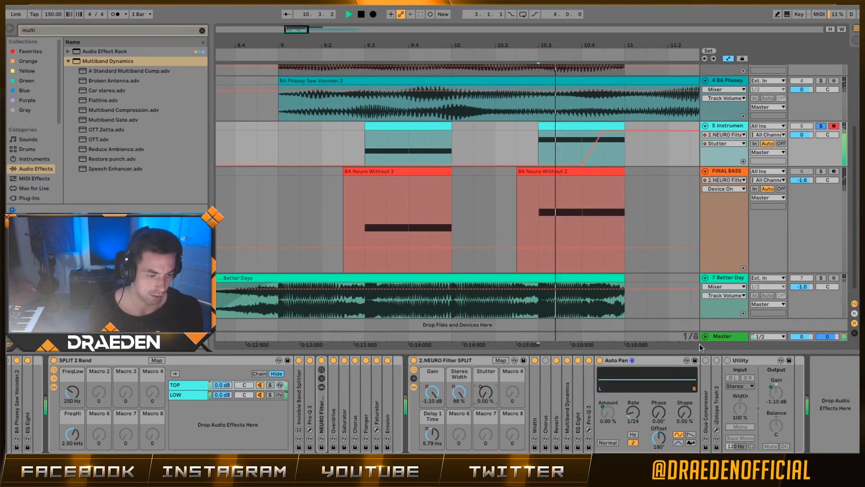
pyautogui.press('a')
pyautogui.press('space')
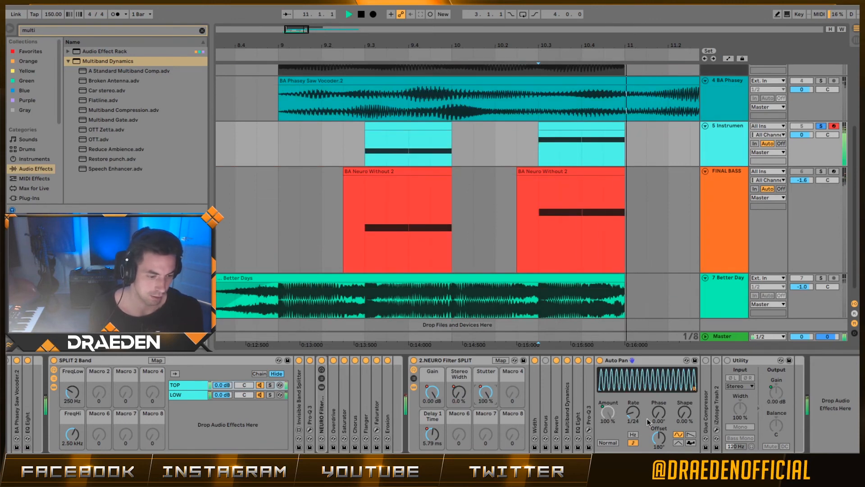
# Try other Auto Pan rate settings including free Hz mode, return to the synced 1/24 rate and audition it
pyautogui.moveTo(635, 411); pyautogui.dragTo(635, 407)
pyautogui.press('space')
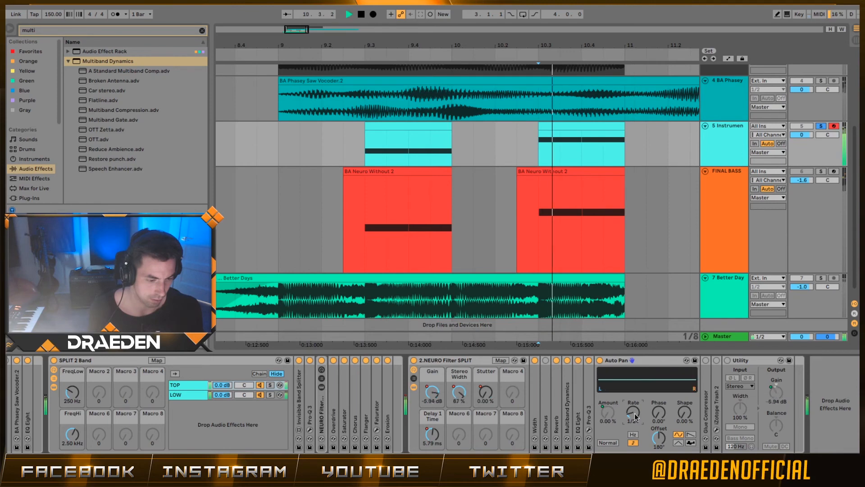
pyautogui.press('space')
pyautogui.click(636, 434)
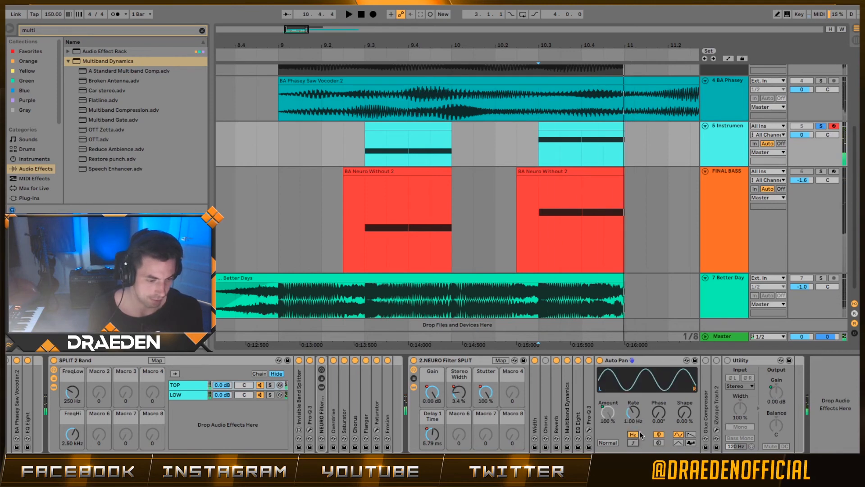
pyautogui.click(634, 442)
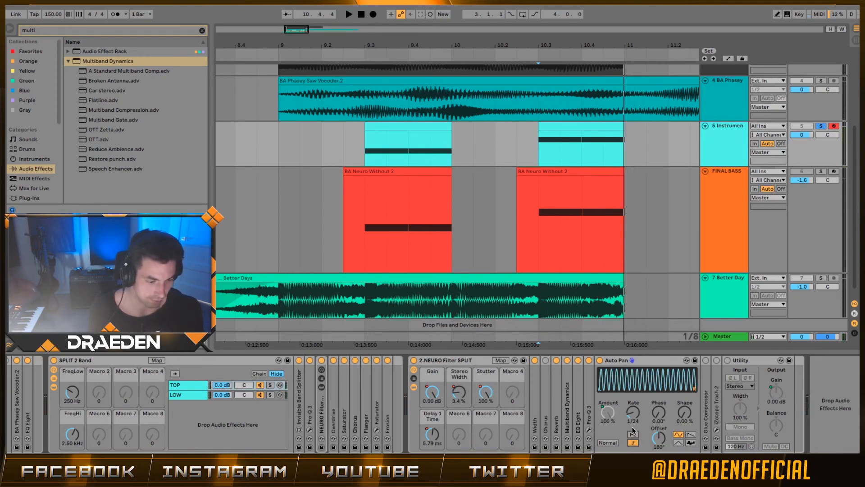
pyautogui.press('space')
pyautogui.press('space')
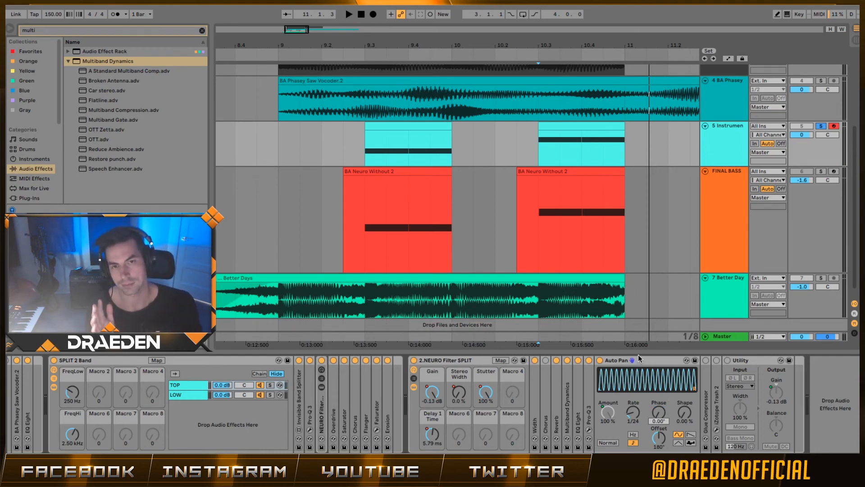
# Collapse Auto Pan, switch on the Glue Compressor, audition it with its controls expanded, and fold it again
pyautogui.doubleClick(639, 358)
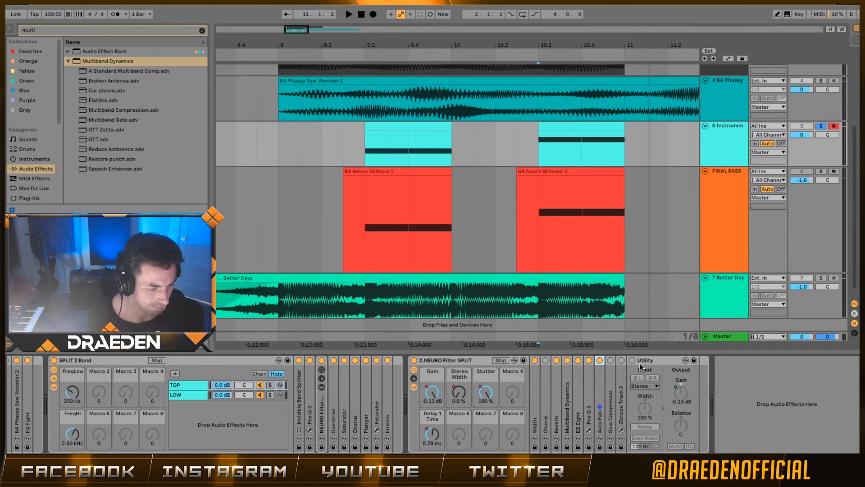
pyautogui.doubleClick(611, 361)
pyautogui.press('space')
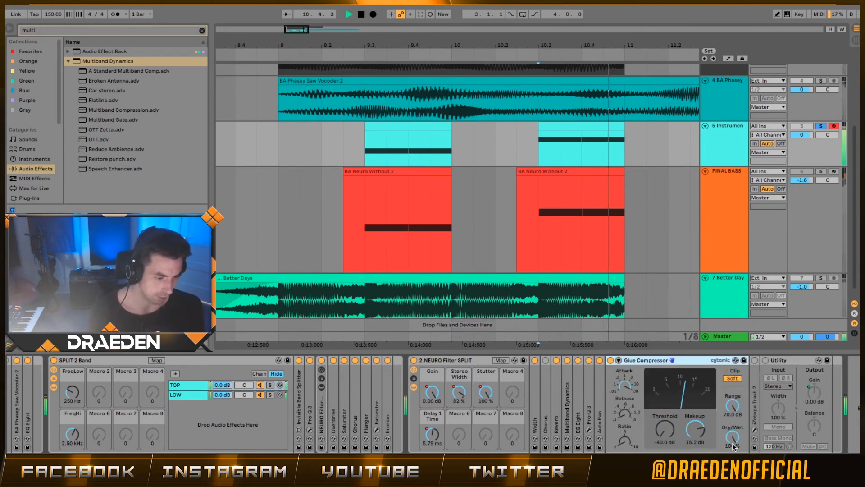
pyautogui.press('space')
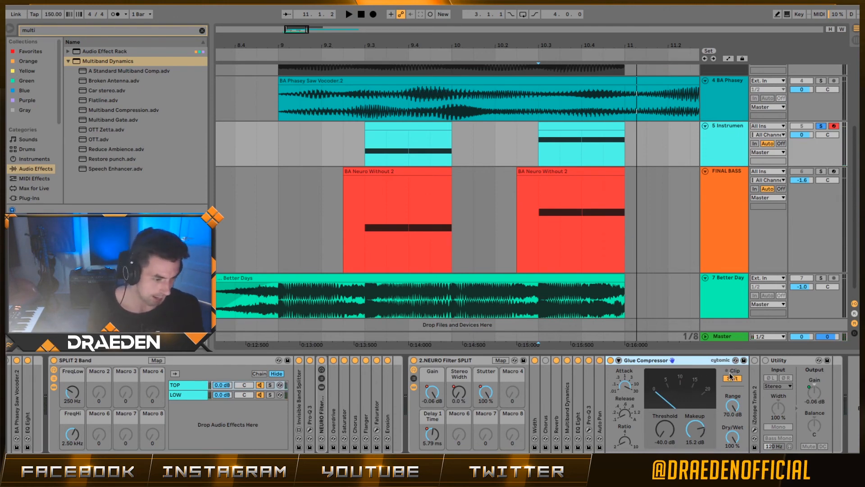
pyautogui.press('space')
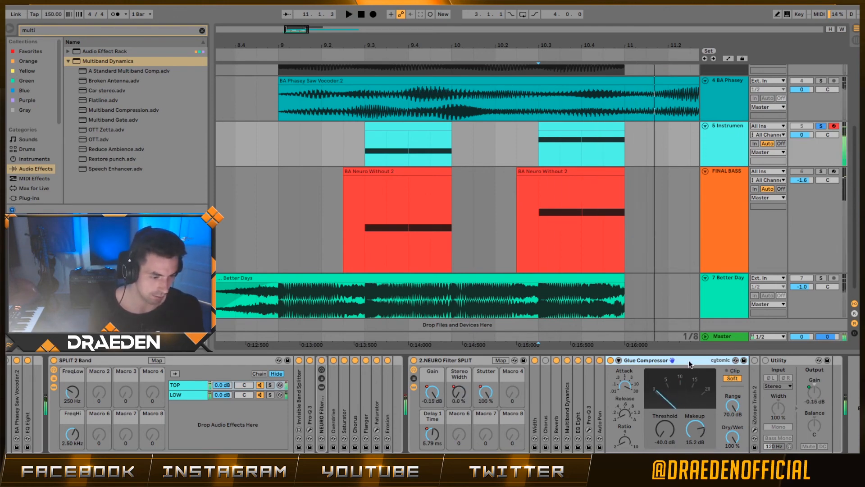
pyautogui.doubleClick(645, 360)
pyautogui.press('space')
# Examine the Convolve, Filter 1 and Trash modules of iZotope Trash 2, and close its plug-in window
pyautogui.click(621, 431)
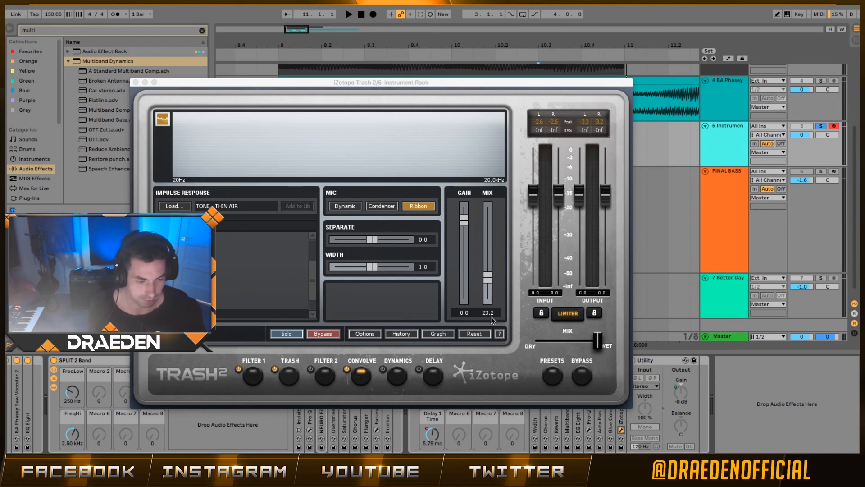
pyautogui.click(253, 374)
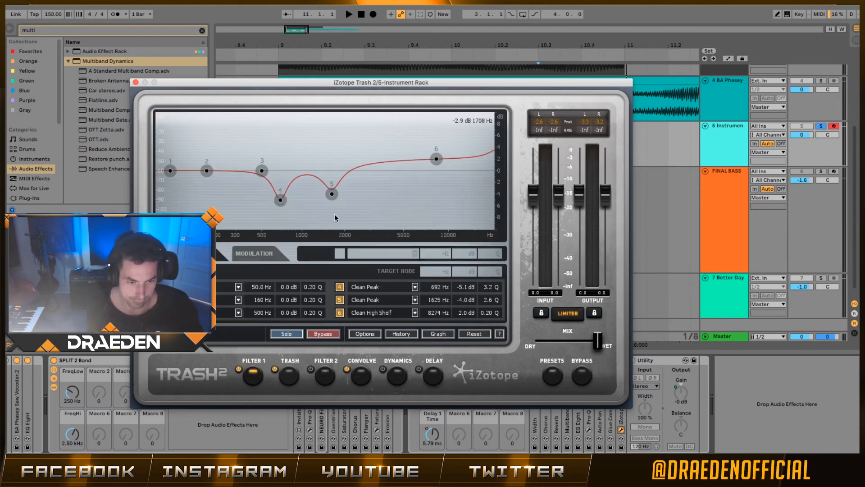
pyautogui.click(291, 374)
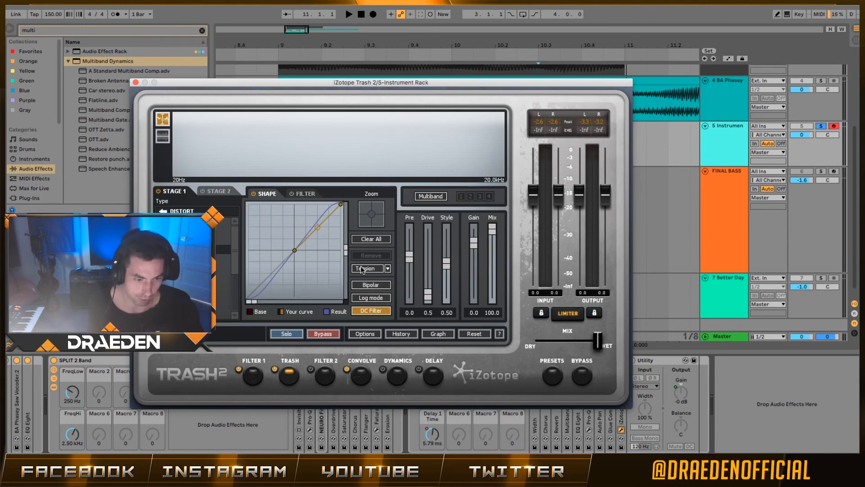
pyautogui.click(136, 82)
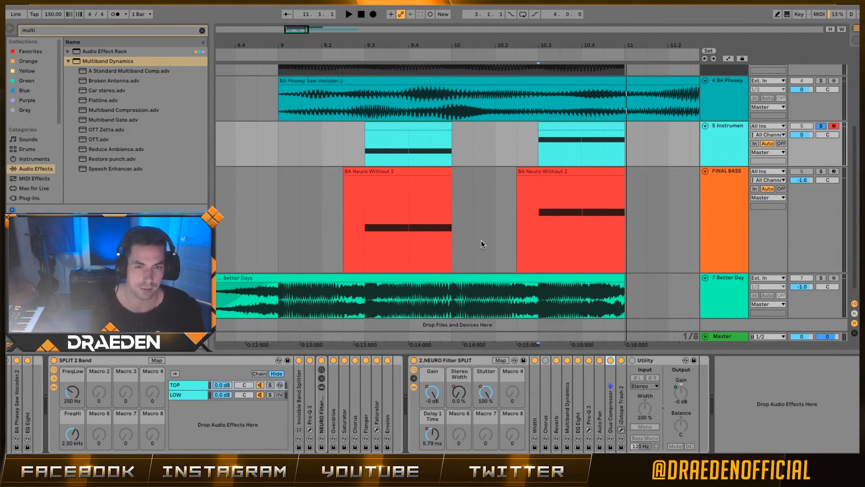
# Audition the chain, switch on the rack's final Utility, and check the Gain macro's automation on the clips
pyautogui.press('space')
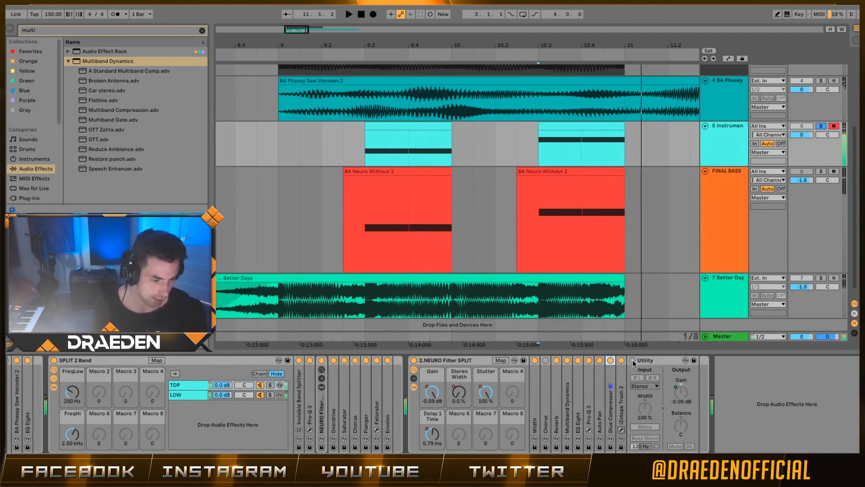
pyautogui.press('space')
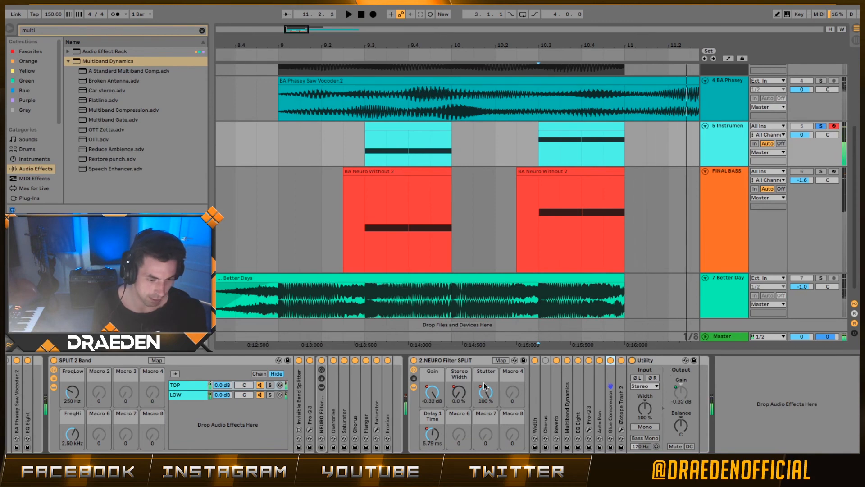
pyautogui.click(642, 367)
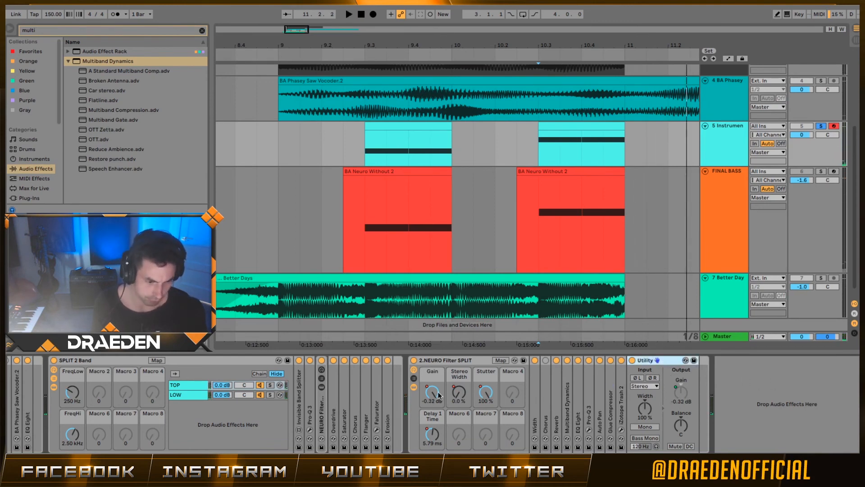
pyautogui.press('a')
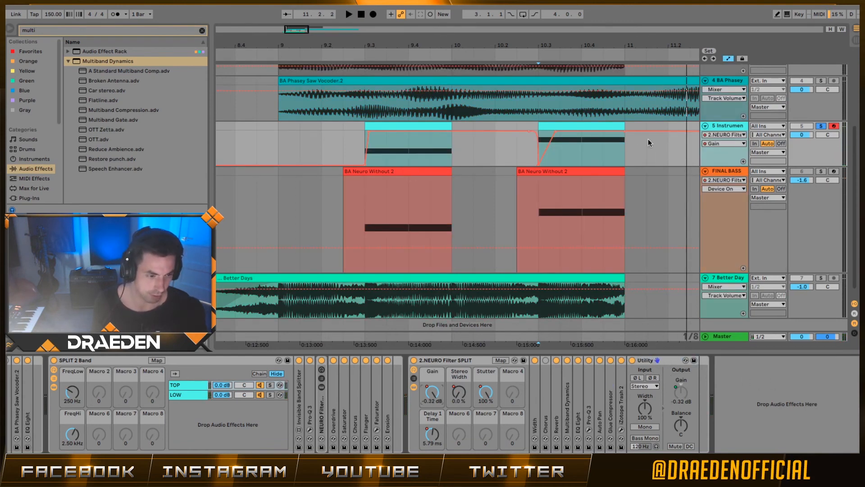
pyautogui.press('a')
# Audition the Instrument Rack track's clips from the first one with the complete effect chain active
pyautogui.click(386, 124)
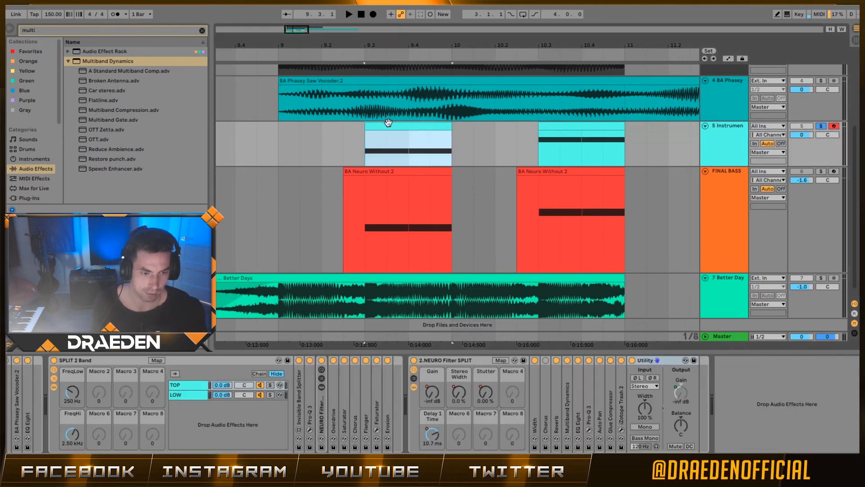
pyautogui.press('space')
pyautogui.scroll(3, 525, 203)
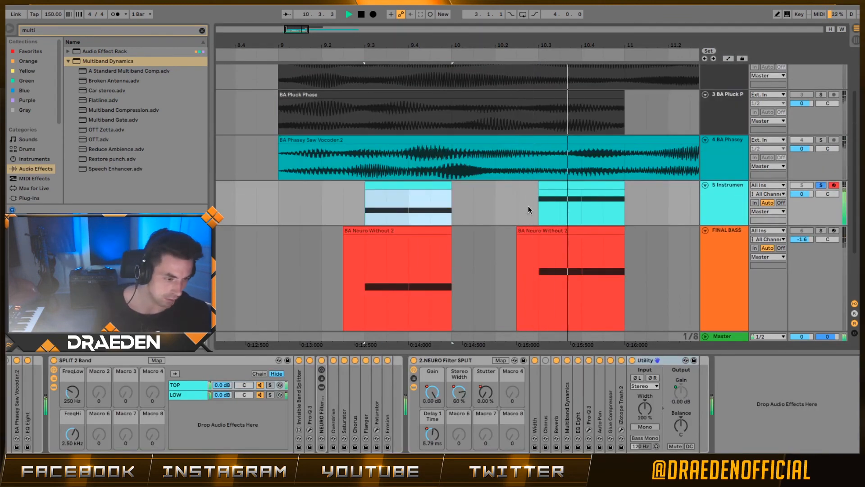
pyautogui.scroll(-3, 525, 206)
pyautogui.press('space')
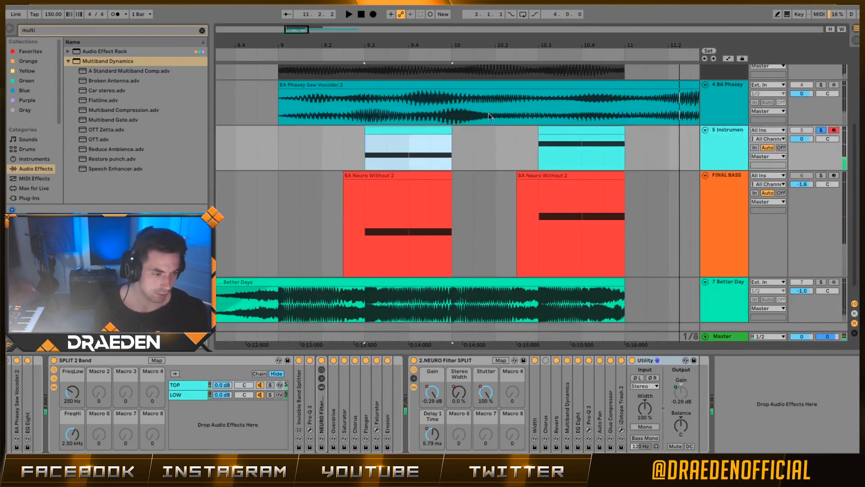
# Solo the FINAL BASS track, switch on its SPLIT 2 Band and NEURO Filter SPLIT racks, and audition it
pyautogui.click(821, 175)
pyautogui.press('space')
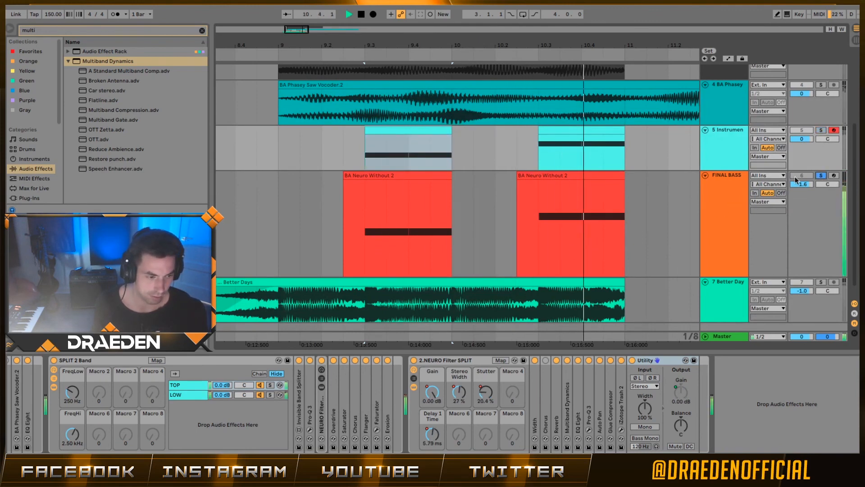
pyautogui.click(718, 198)
pyautogui.press('space')
pyautogui.click(373, 360)
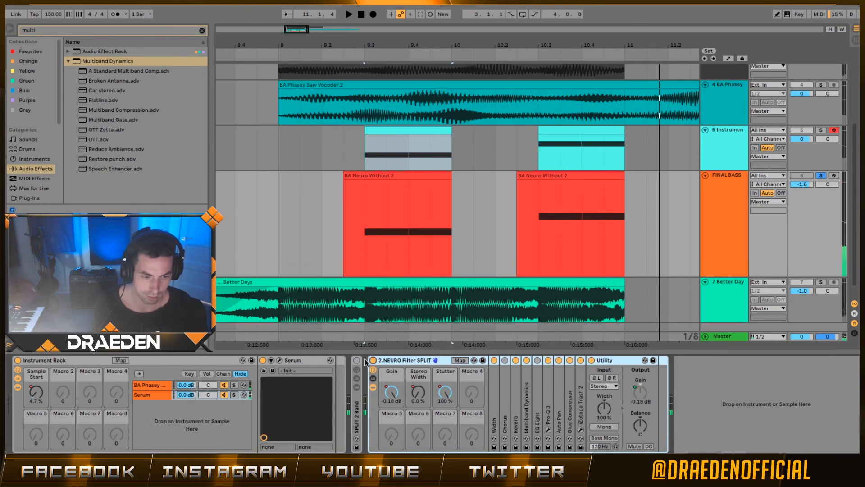
pyautogui.press('space')
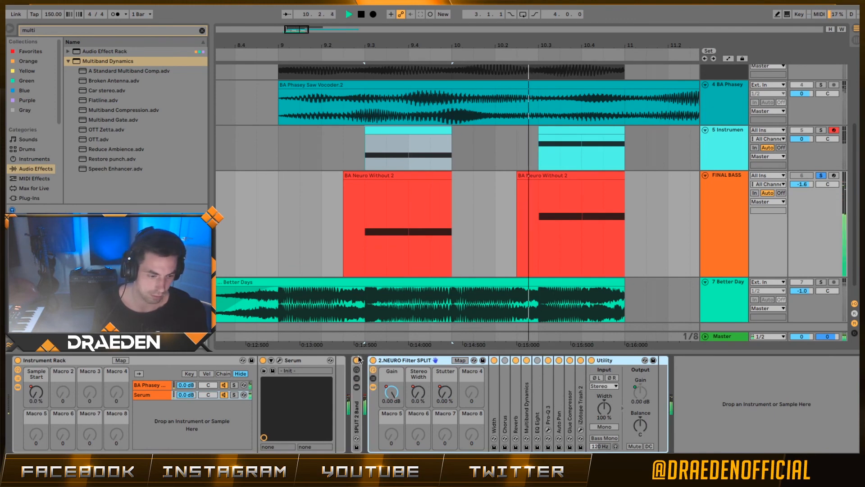
# Return to the Instrument Rack track, expand its BA Phasey Saw Vocoder.2 Sampler, and open its zone editor at reduced height
pyautogui.click(426, 131)
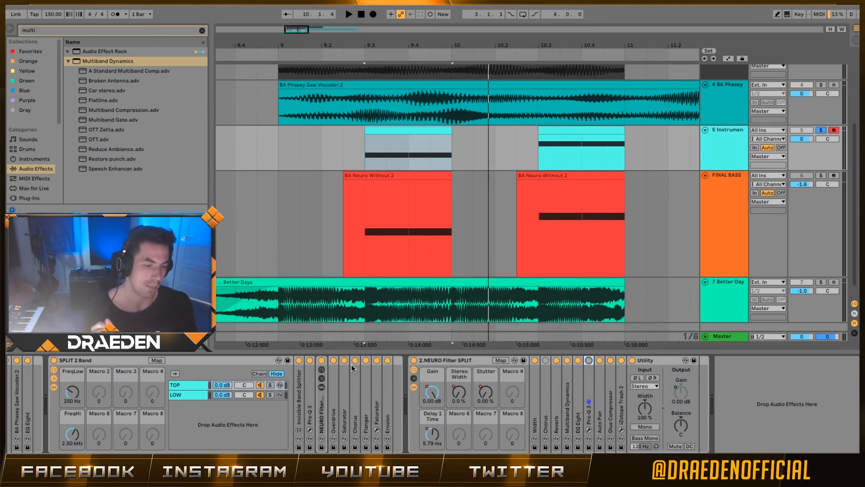
pyautogui.hscroll(-5, 449, 401)
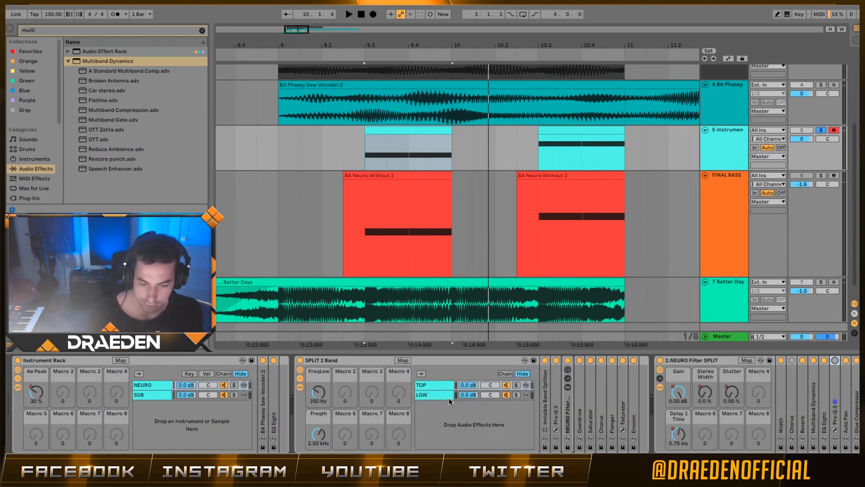
pyautogui.doubleClick(263, 394)
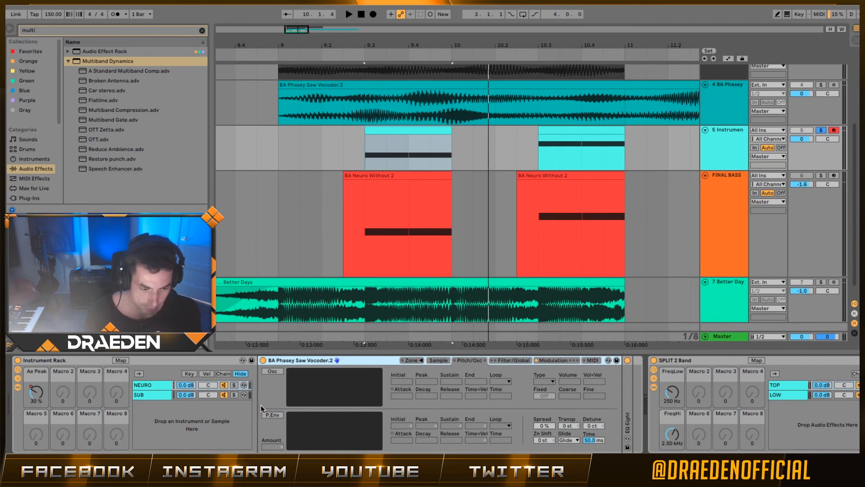
pyautogui.click(410, 361)
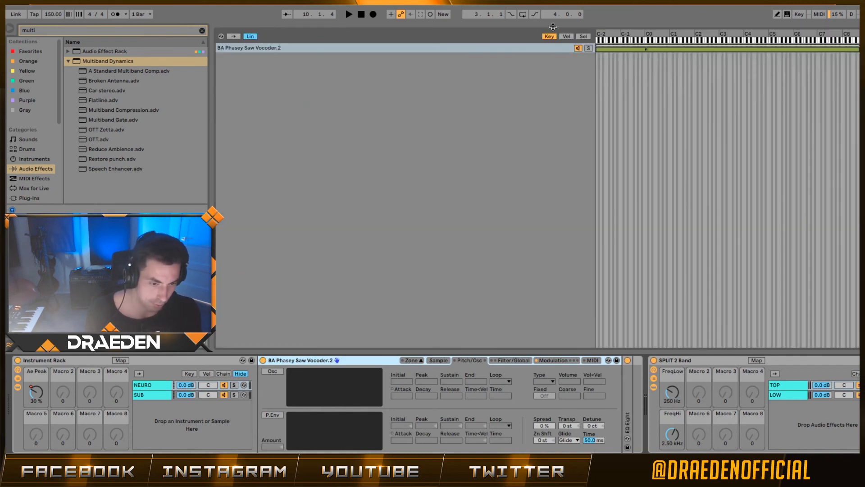
pyautogui.moveTo(639, 53); pyautogui.dragTo(649, 291)
# Add the BA Phasey Saw Vocoder clip from track 1 to the Sampler's zones below BA Phasey Saw Vocoder.2
pyautogui.scroll(5, 558, 191)
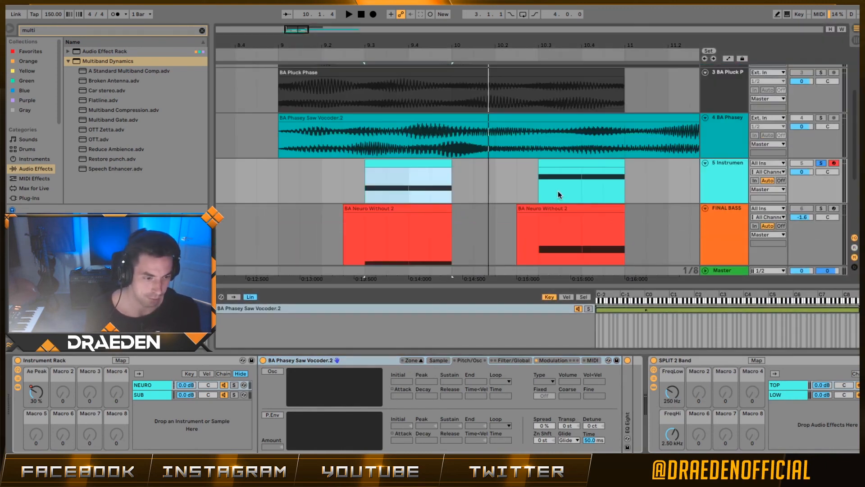
pyautogui.click(483, 70)
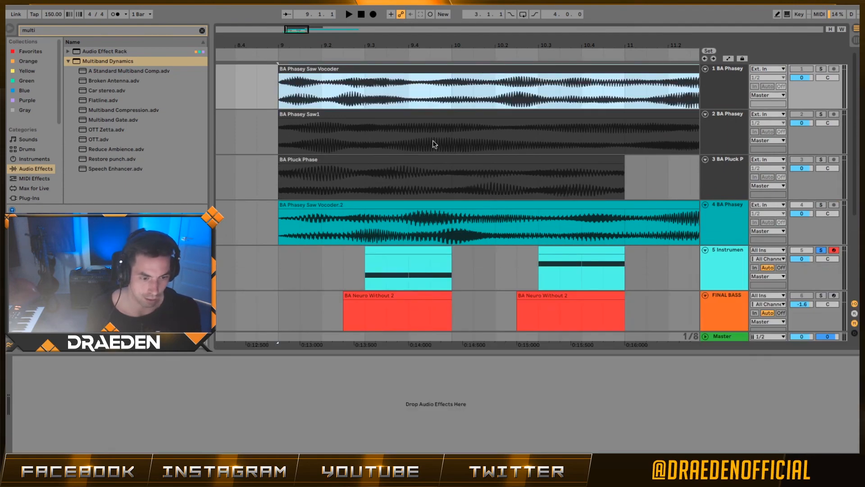
pyautogui.click(778, 285)
pyautogui.scroll(1, 441, 120)
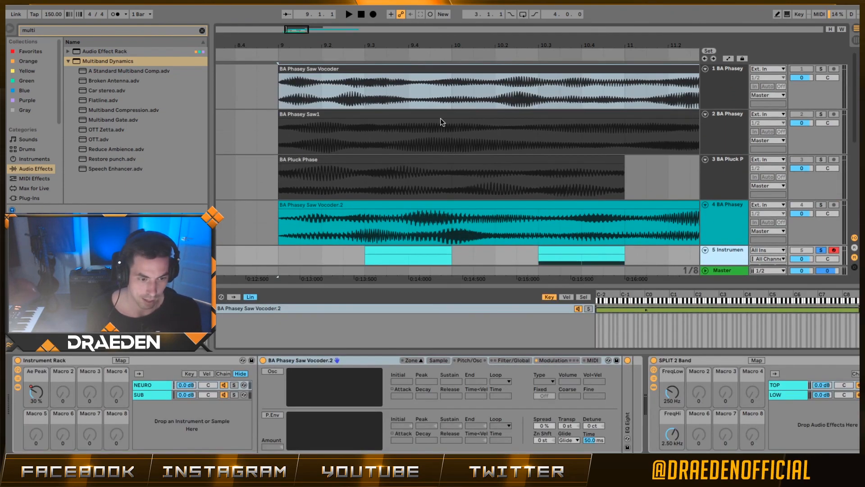
pyautogui.moveTo(409, 70); pyautogui.dragTo(350, 331)
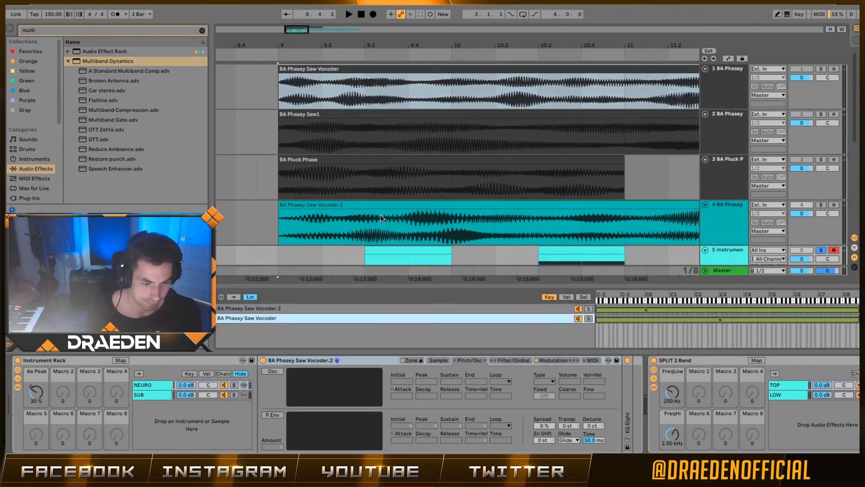
# Add the BA Phasey Saw1 and BA Pluck Phase clips from tracks 2 and 3 to the Sampler's zones below BA Phasey Saw Vocoder
pyautogui.moveTo(398, 117); pyautogui.dragTo(399, 335)
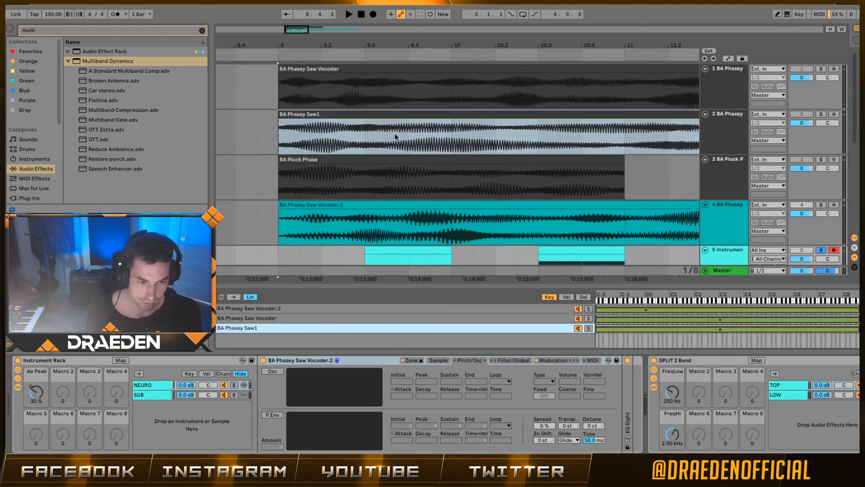
pyautogui.moveTo(367, 160); pyautogui.dragTo(370, 344)
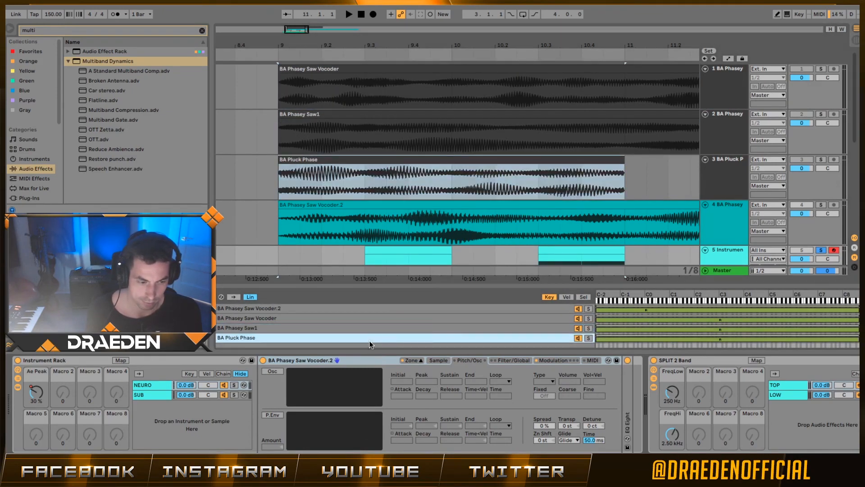
# Show the sample-select zones and distribute the ranges of all four samples equally
pyautogui.click(504, 309)
pyautogui.click(584, 297)
pyautogui.click(477, 318)
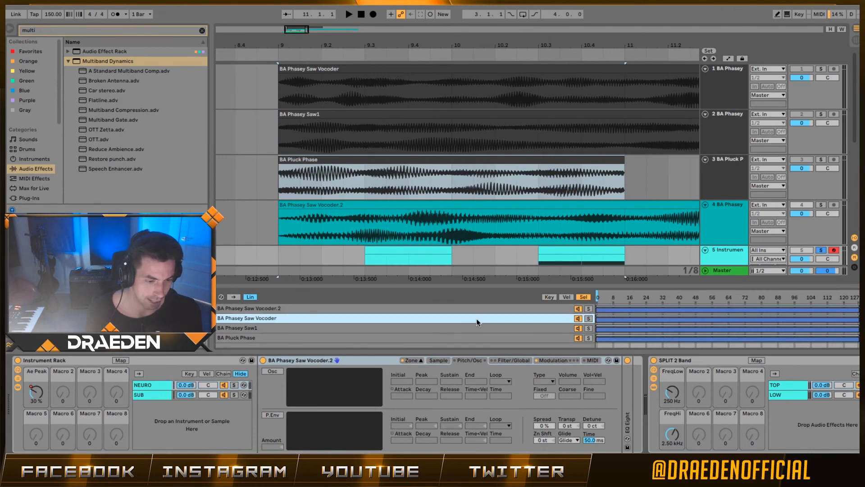
pyautogui.press('super+a')
pyautogui.rightClick(468, 321)
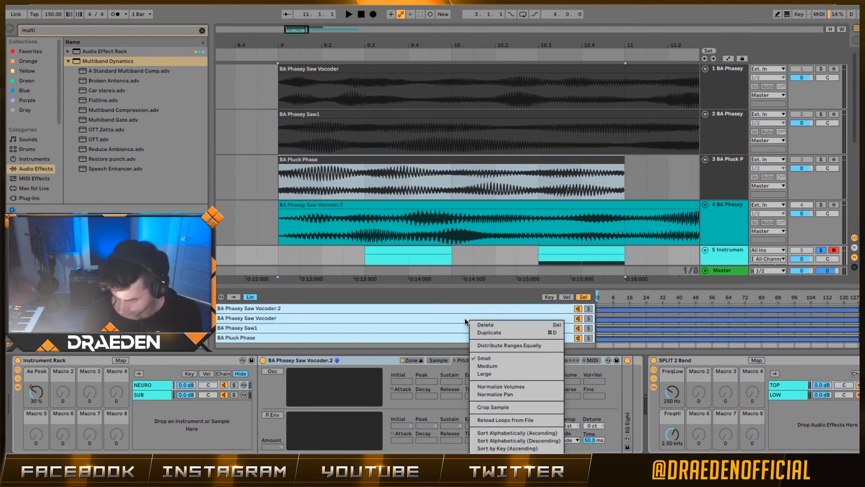
pyautogui.click(531, 345)
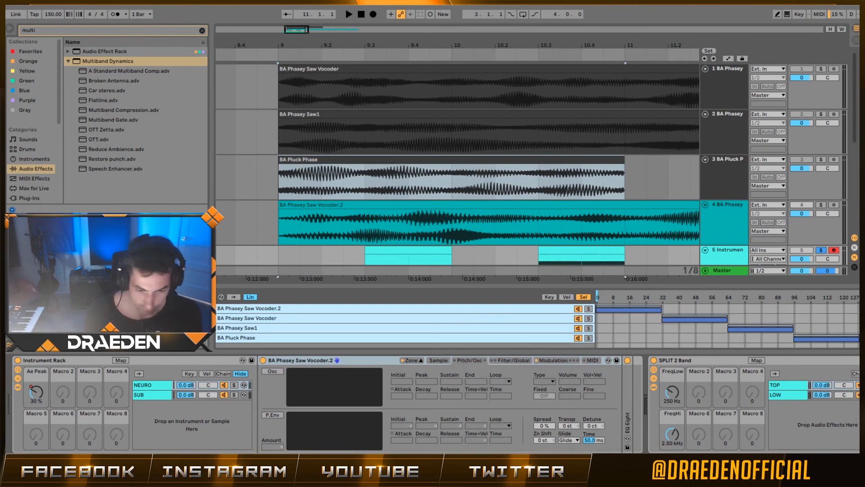
# Map the Sampler's Sample Selector to the Instrument Rack's Macro 2 and rename that macro SAMPLES
pyautogui.click(121, 360)
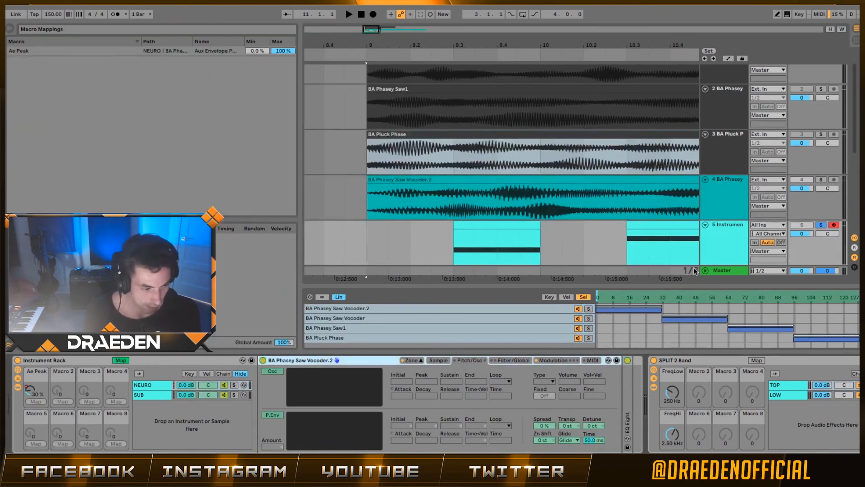
pyautogui.click(62, 401)
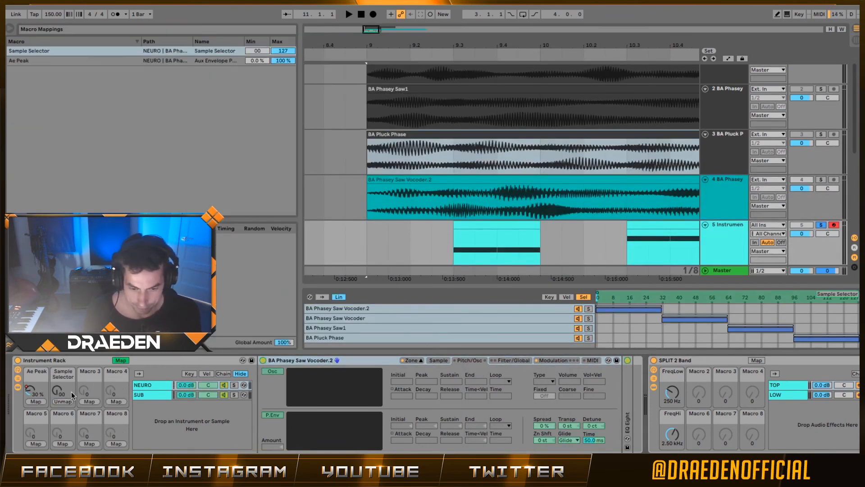
pyautogui.hotkey('ctrl', 'r')
pyautogui.write('SAM')
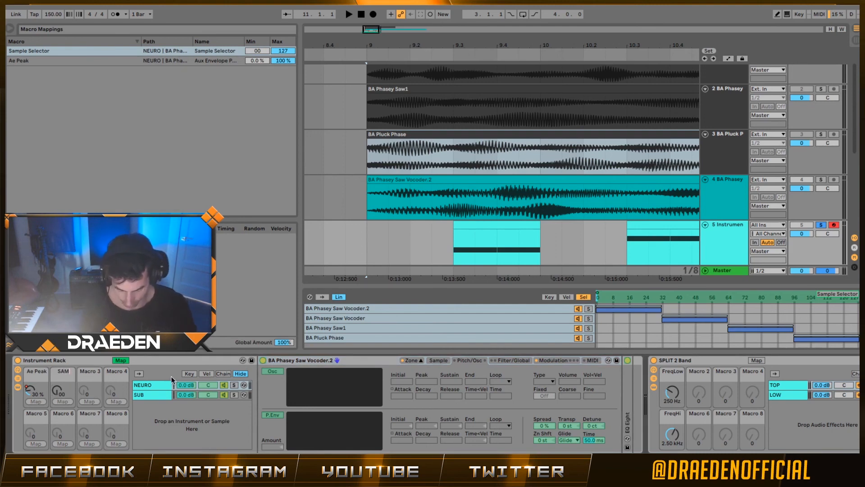
pyautogui.press('Return')
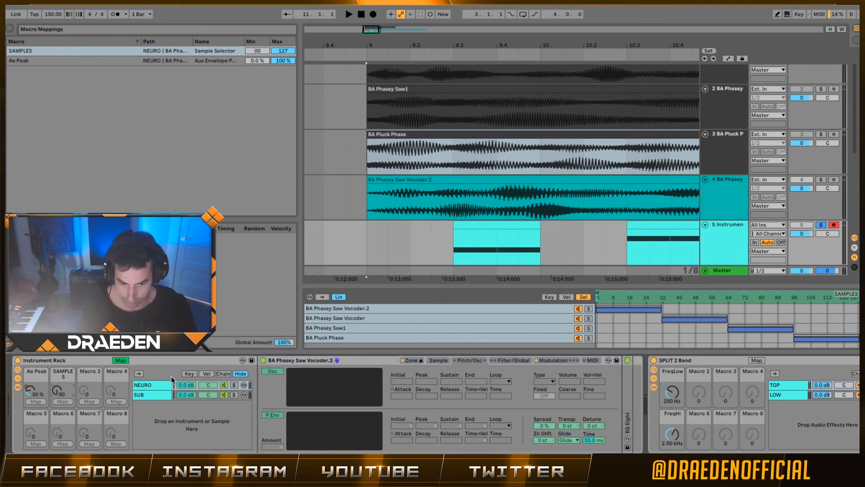
# Rename the Ae Peak macro START and the SAMPLES macro SAMPLE, and leave macro mapping
pyautogui.click(44, 377)
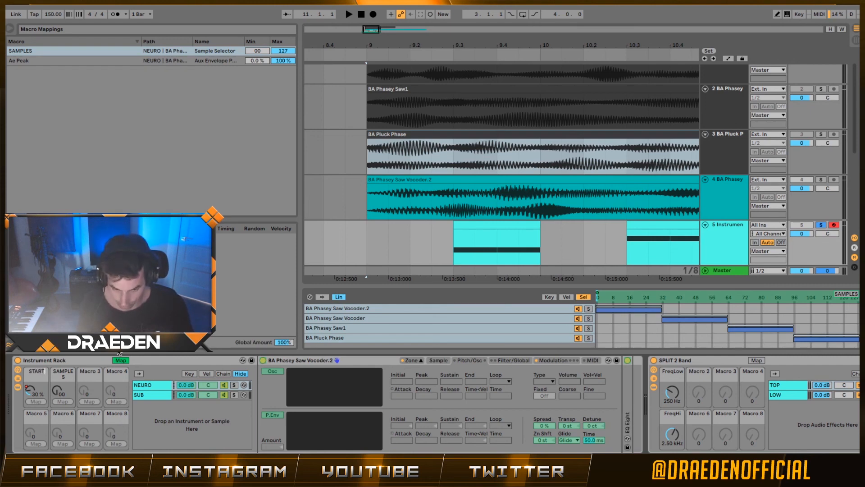
pyautogui.press('Return')
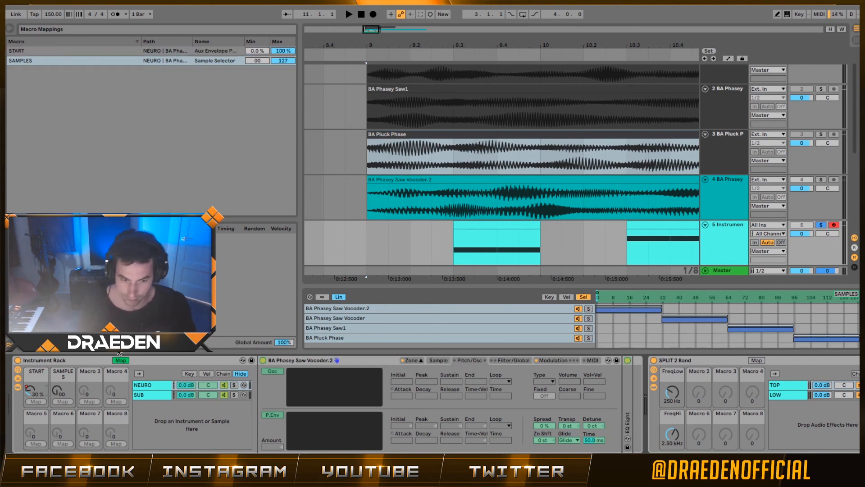
pyautogui.click(68, 375)
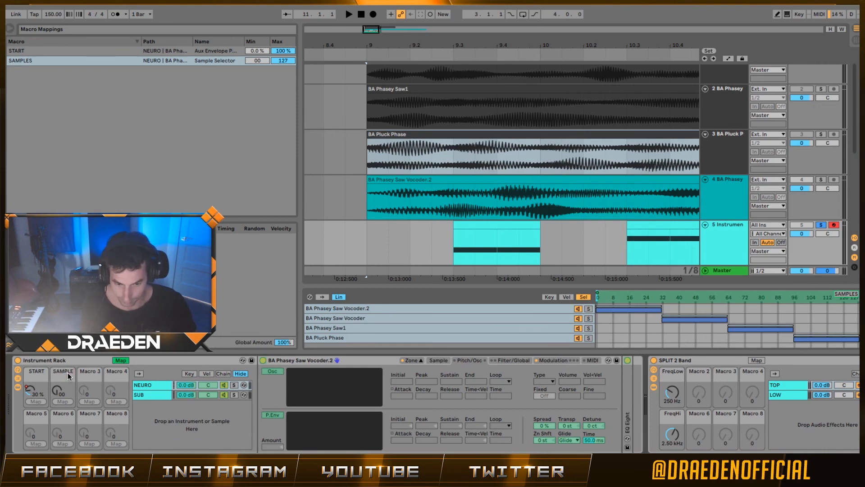
pyautogui.click(127, 361)
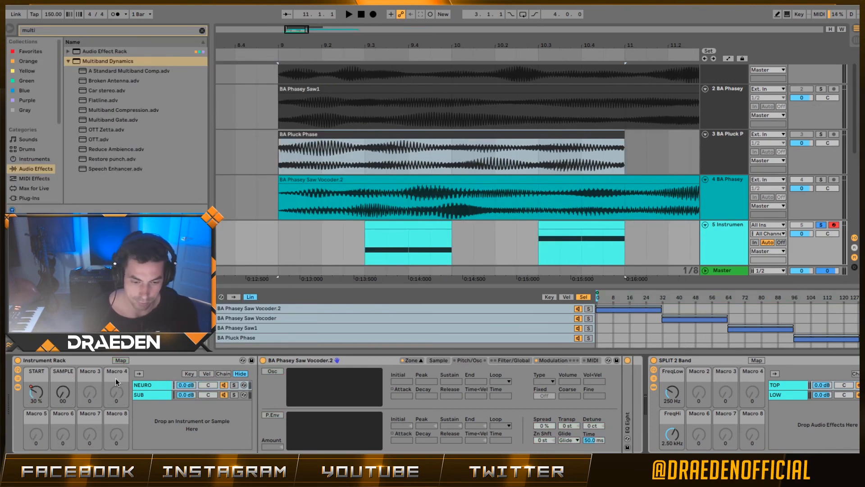
# Play the Instrument Rack track's first clip while raising the SAMPLE macro to 76
pyautogui.scroll(-3, 301, 260)
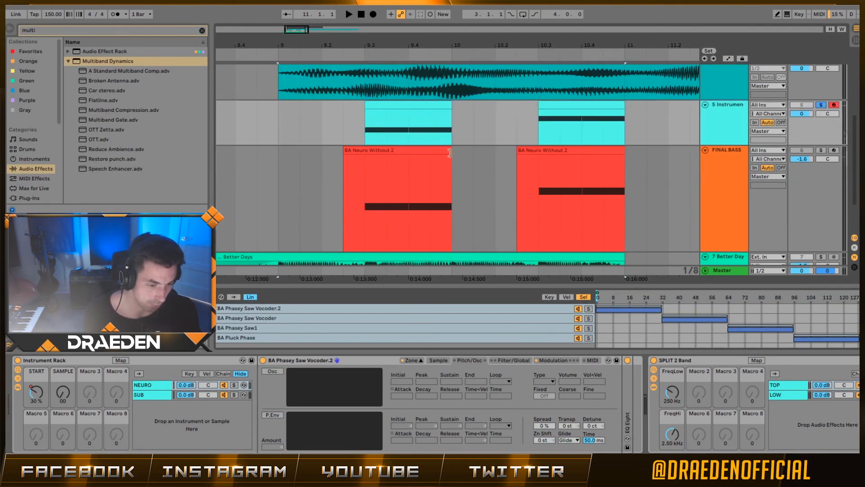
pyautogui.click(371, 131)
pyautogui.press('space')
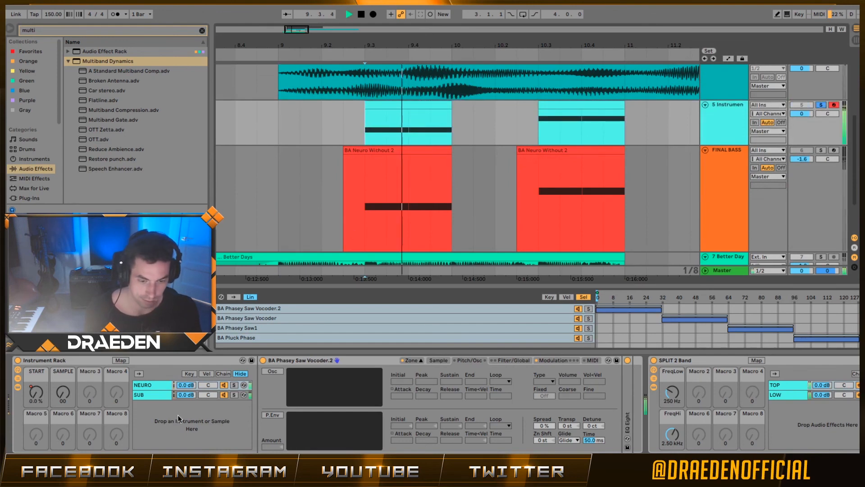
pyautogui.press('space')
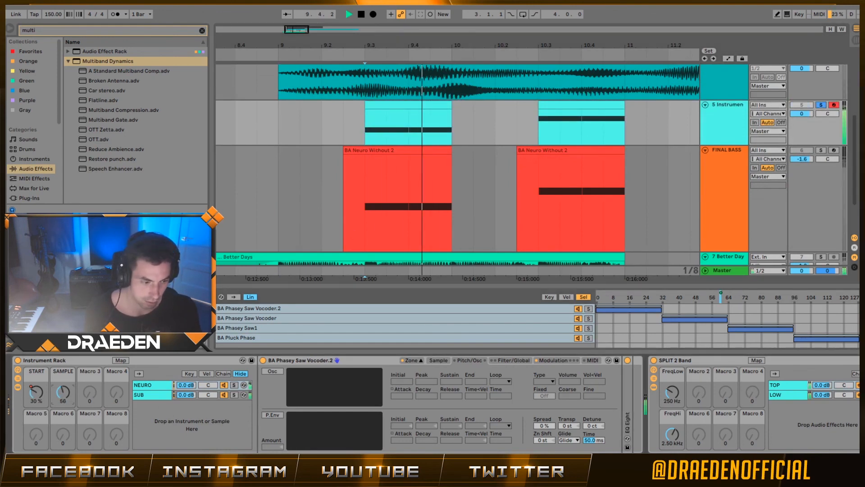
pyautogui.press('space')
# Set the root key of the BA Phasey Saw Vocoder sample to C0 in the Sampler
pyautogui.click(420, 360)
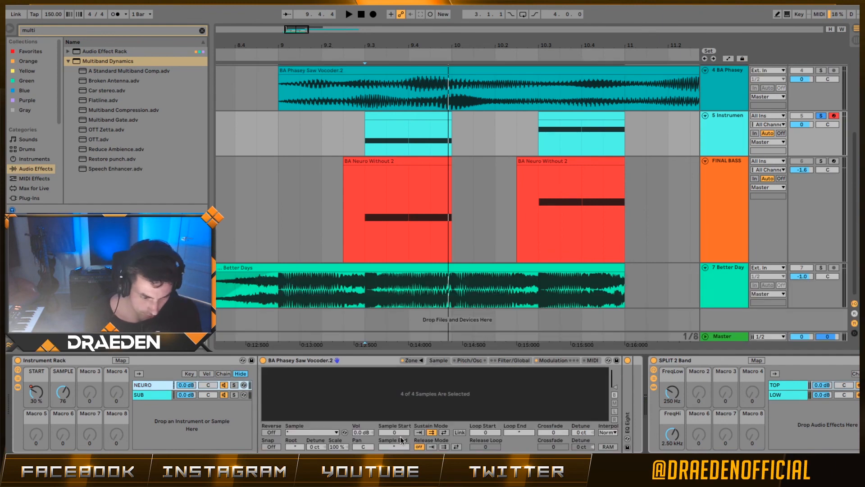
pyautogui.click(408, 360)
pyautogui.click(510, 320)
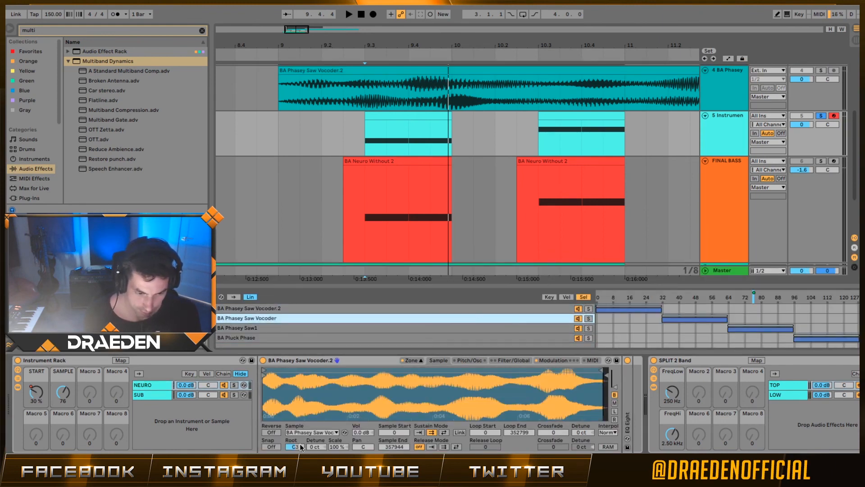
pyautogui.moveTo(300, 447); pyautogui.dragTo(299, 464)
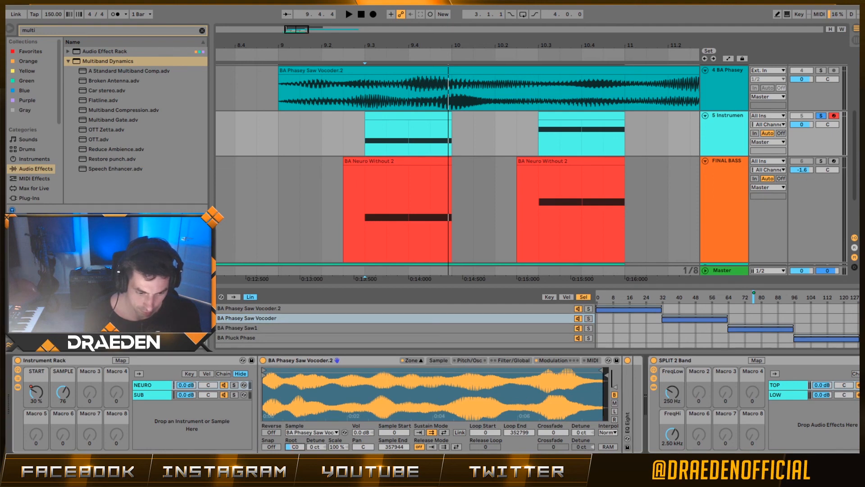
# Set the root key of the BA Phasey Saw1 and BA Pluck Phase samples to C0 together
pyautogui.click(277, 330)
pyautogui.keyDown('shift'); pyautogui.click(277, 338); pyautogui.keyUp('shift')
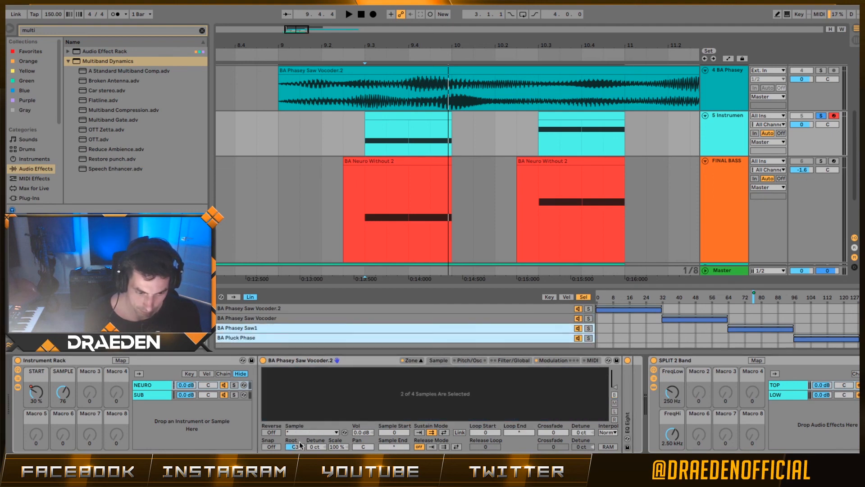
pyautogui.moveTo(301, 445); pyautogui.dragTo(300, 459)
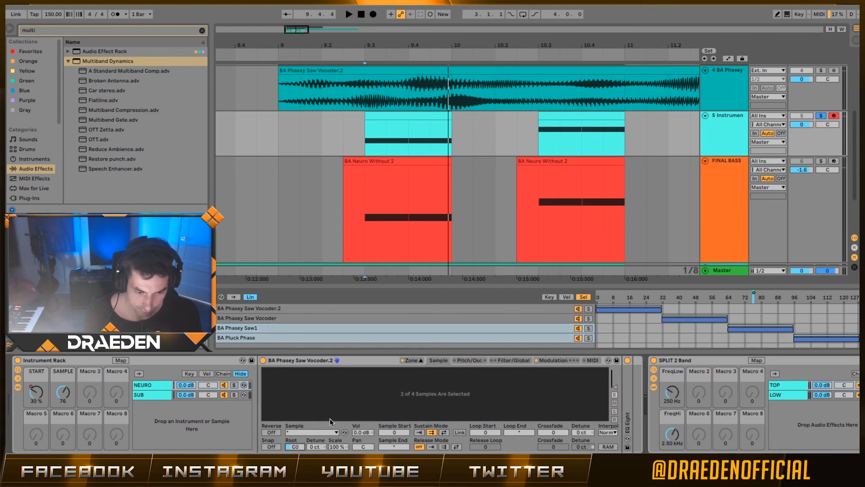
pyautogui.click(324, 432)
pyautogui.click(324, 434)
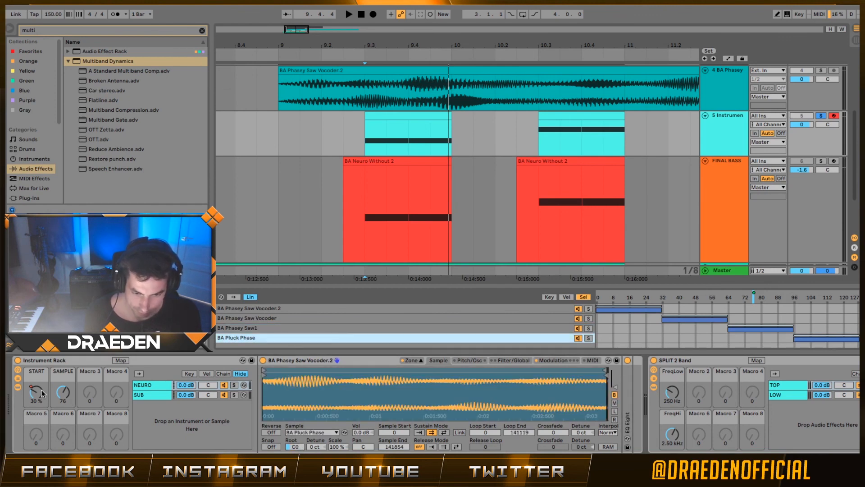
# Play the Instrument Rack track's first clip and lower the SAMPLE macro to 70
pyautogui.click(374, 117)
pyautogui.press('space')
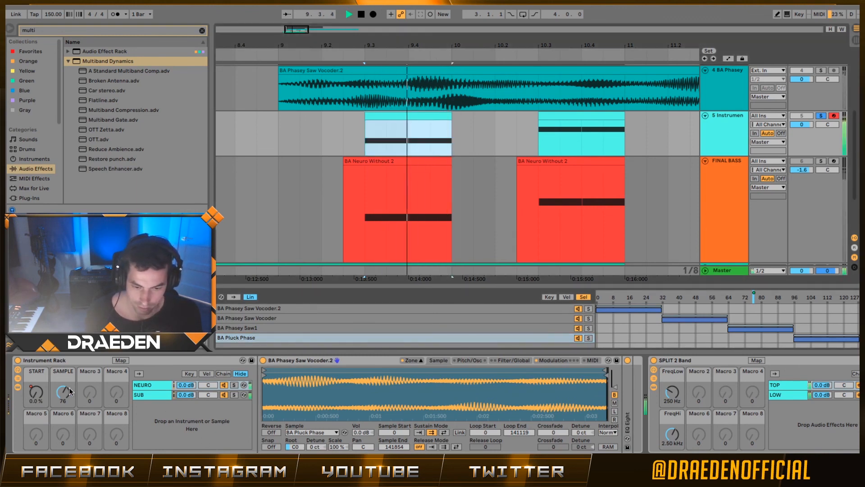
pyautogui.moveTo(69, 391)
pyautogui.mouseDown()
pyautogui.moveTo(69, 424)
pyautogui.moveTo(69, 393)
pyautogui.mouseUp()
pyautogui.press('space')
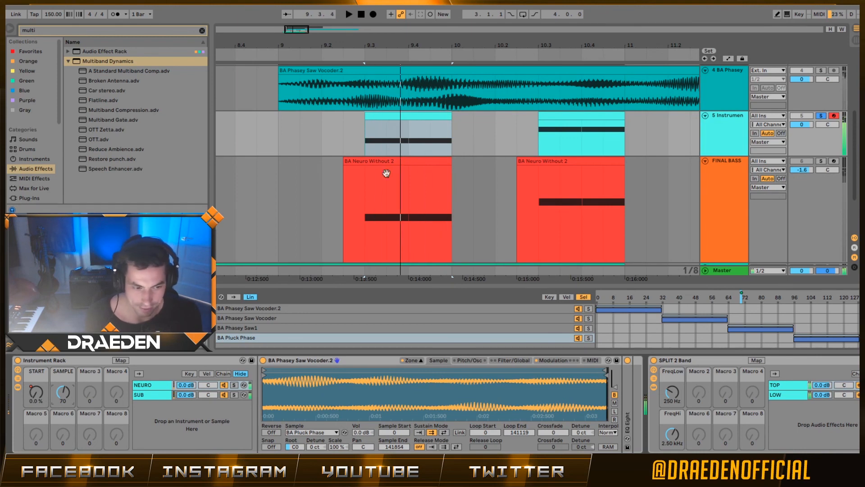
# Show the SAMPLE automation, lower it to 30 from the middle of the first clip onward, and play it
pyautogui.press('a')
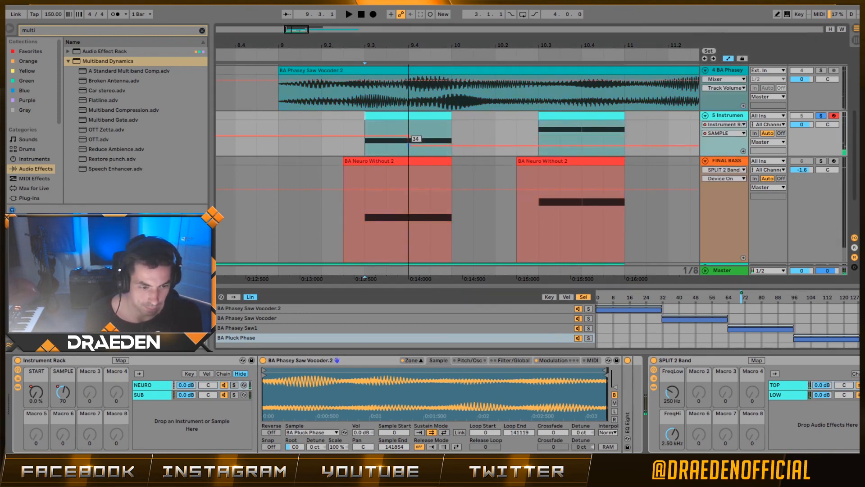
pyautogui.moveTo(408, 145); pyautogui.dragTo(409, 146)
pyautogui.press('space')
pyautogui.press('space')
pyautogui.press('space')
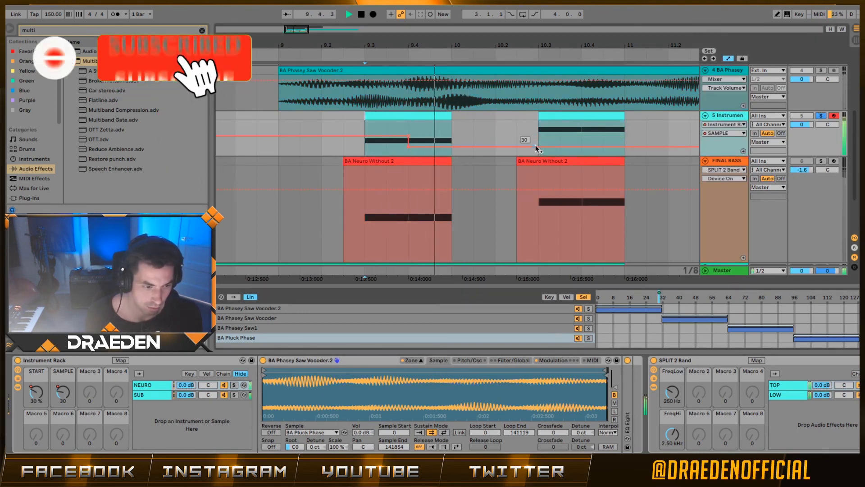
# Raise the SAMPLE automation to 125 from the middle of the second clip onward and audition the sample changes
pyautogui.click(581, 147)
pyautogui.moveTo(604, 146); pyautogui.dragTo(582, 120)
pyautogui.press('space')
pyautogui.press('space')
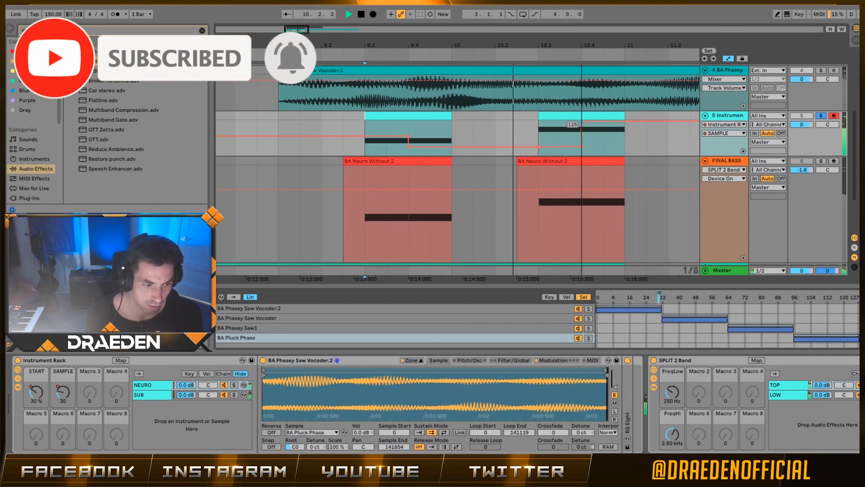
pyautogui.press('space')
pyautogui.press('space')
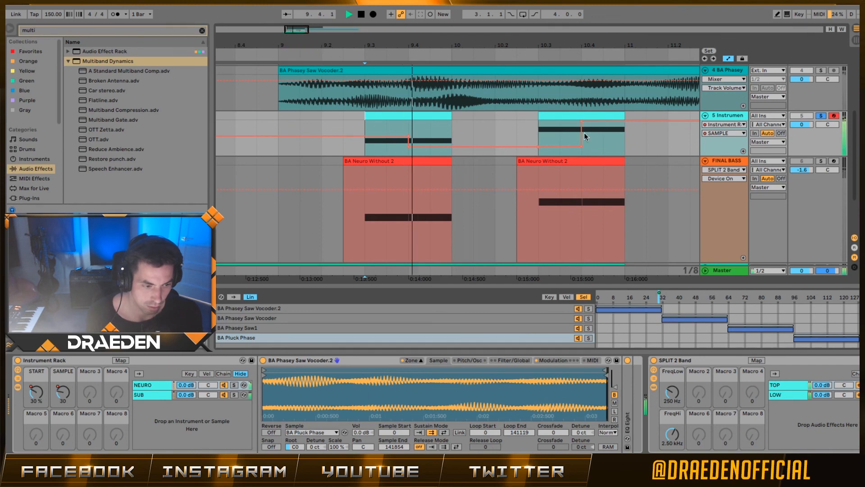
pyautogui.press('space')
# Show the START automation, lower it to 5.5 % in the second clip's second half, and audition that clip
pyautogui.click(35, 396)
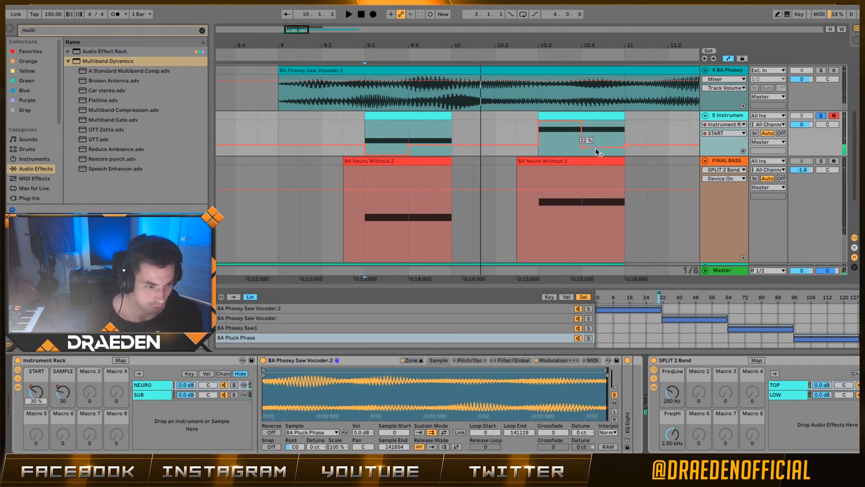
pyautogui.moveTo(595, 151); pyautogui.dragTo(594, 156)
pyautogui.press('space')
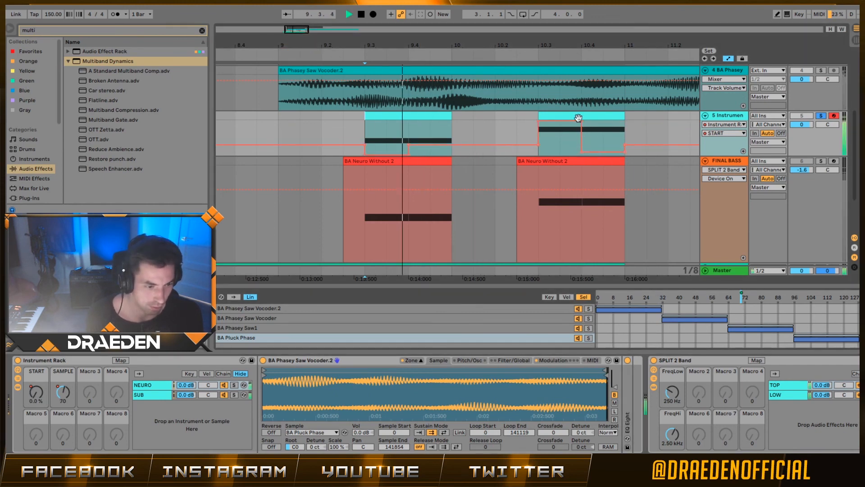
pyautogui.click(578, 117)
pyautogui.press('space')
pyautogui.press('space')
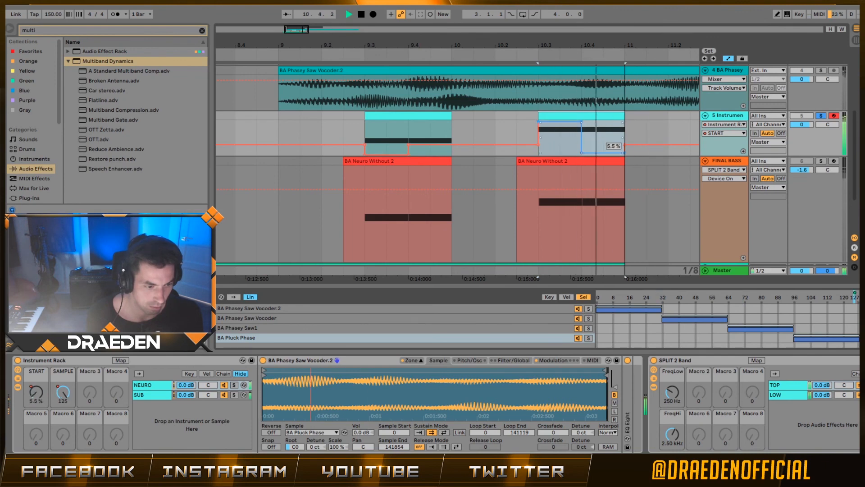
# Raise the START automation in the second clip's second half to 74 % and listen to that section
pyautogui.moveTo(603, 154); pyautogui.dragTo(602, 128)
pyautogui.press('space')
pyautogui.press('space')
pyautogui.click(602, 138)
pyautogui.press('space')
pyautogui.press('space')
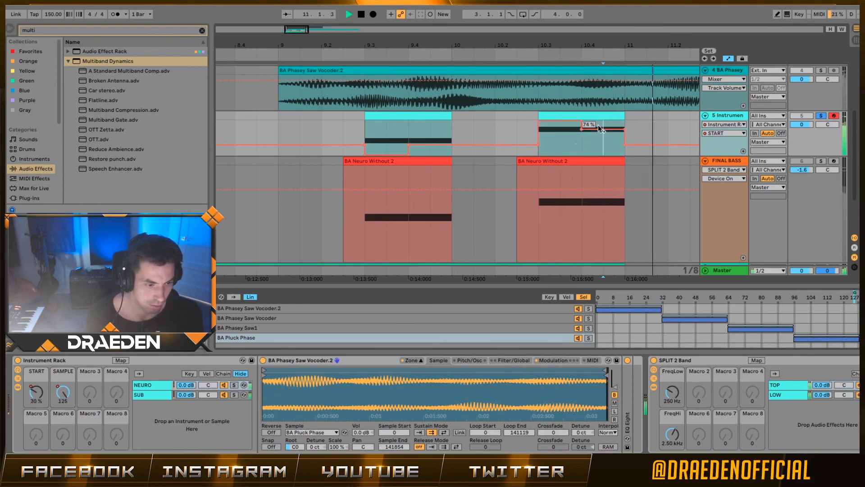
pyautogui.press('space')
# Audition the second clip with its automation, hide the automation lanes, and select the first clip
pyautogui.click(584, 113)
pyautogui.press('space')
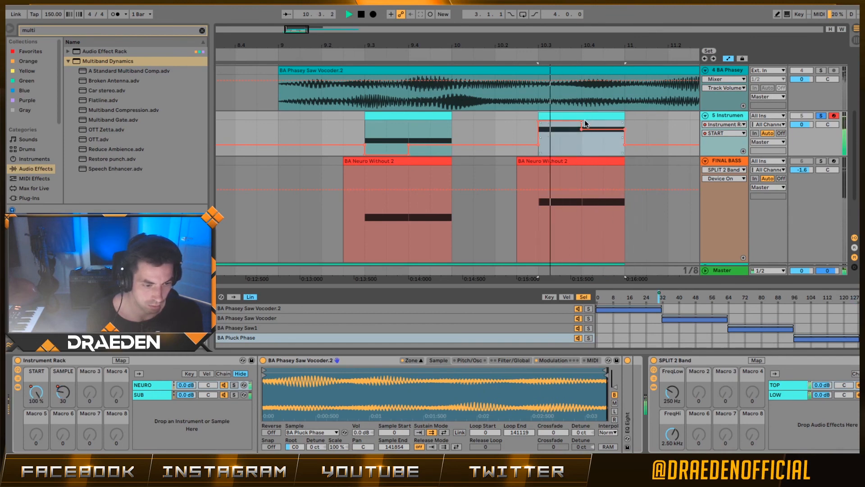
pyautogui.press('a')
pyautogui.click(390, 115)
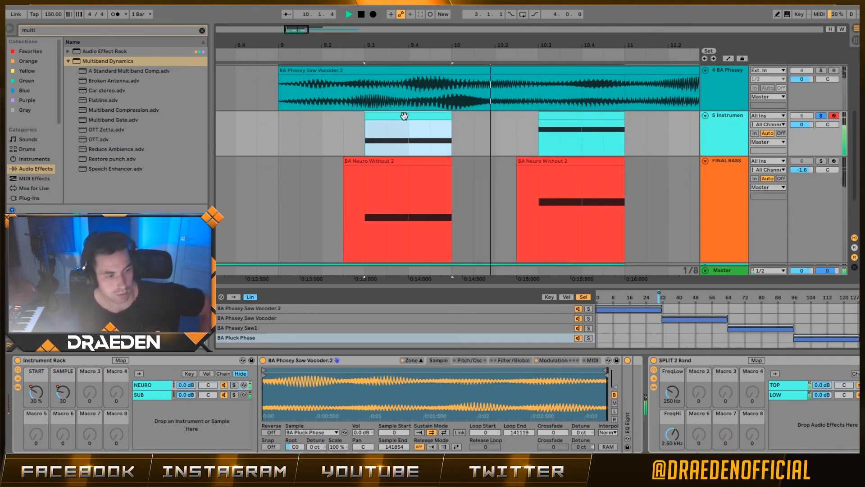